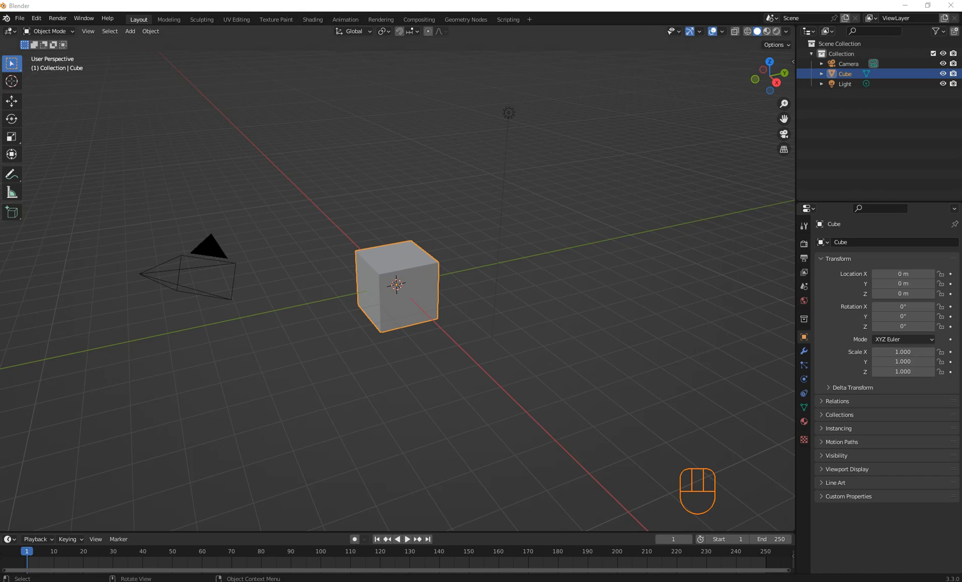
{"action": "left_click", "coordinate": [269, 189]}
{"action": "key", "text": "KP_1"}
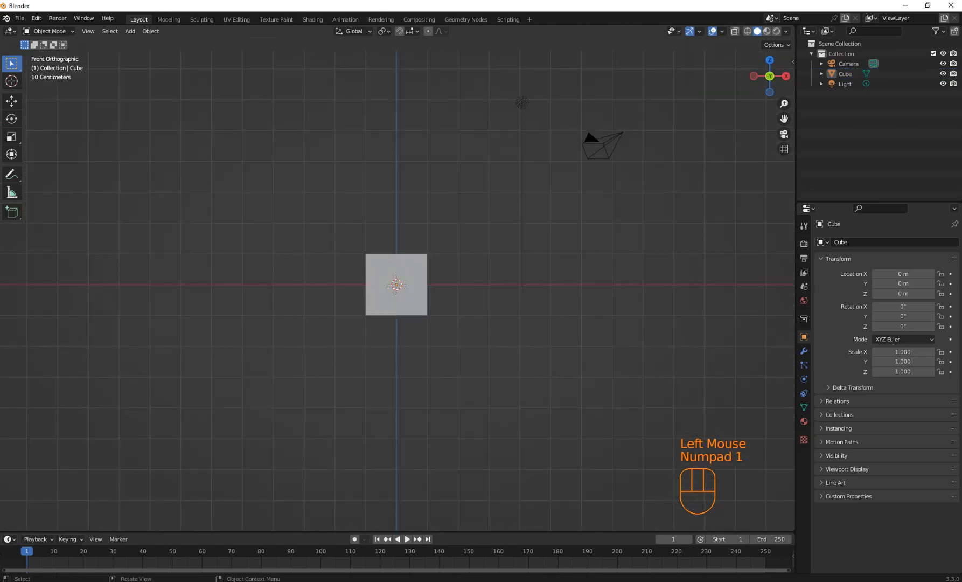
{"action": "key", "text": "s"}
{"action": "key", "text": "z"}
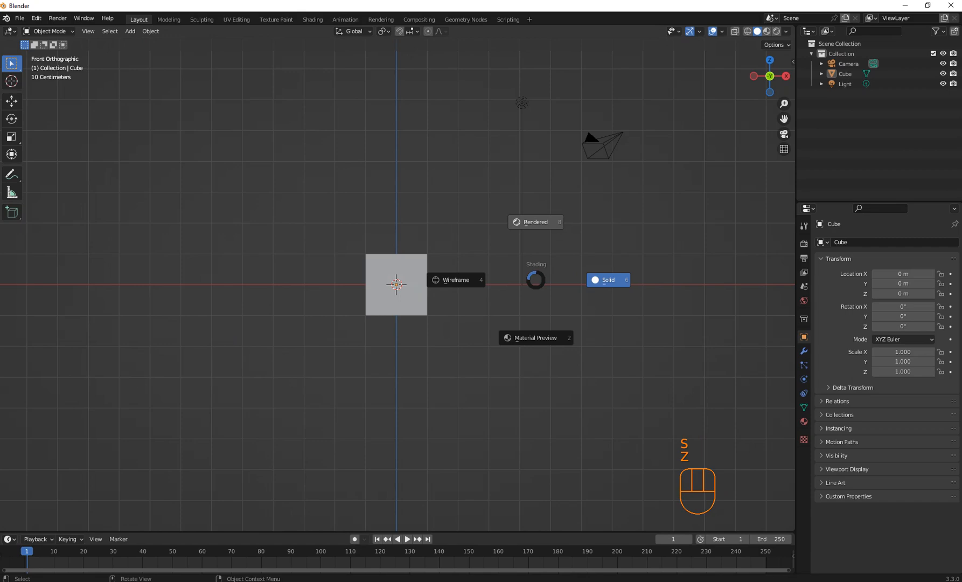
{"action": "key", "text": "8"}
{"action": "key", "text": "Escape"}
{"action": "key", "text": "Escape"}
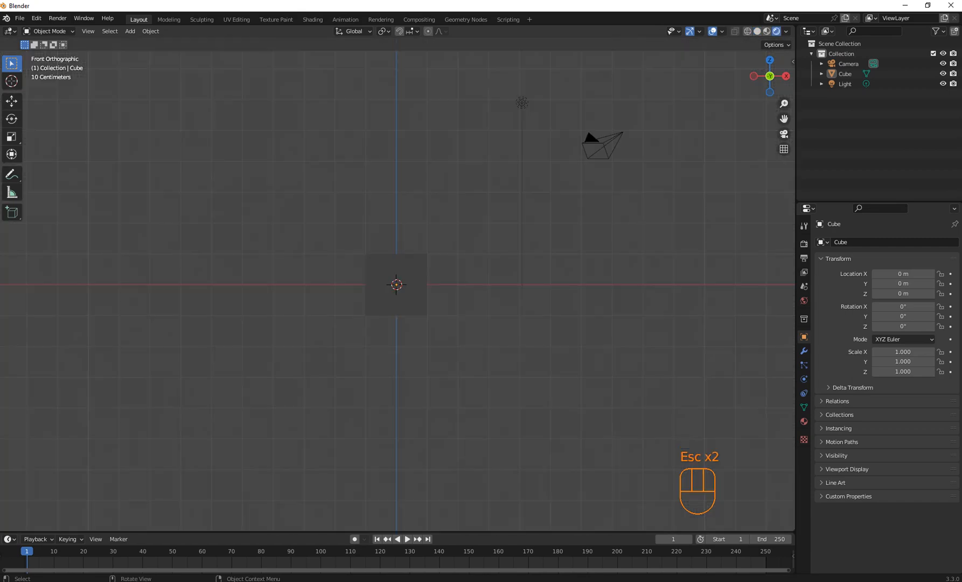
{"action": "middle_click_drag", "start_coordinate": [397, 285], "coordinate": [377, 229]}
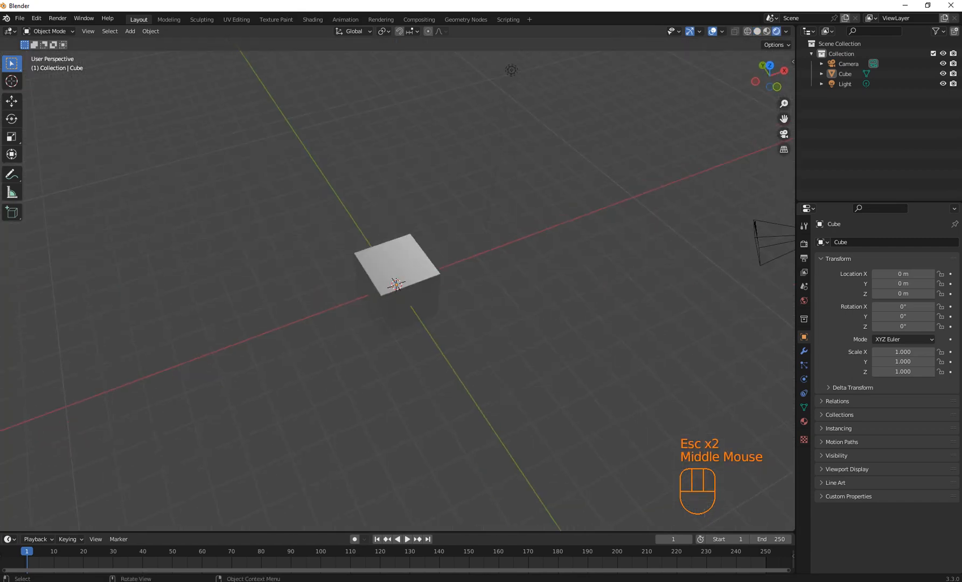
{"action": "left_click", "coordinate": [397, 264]}
{"action": "scroll", "coordinate": [397, 269], "scroll_direction": "up", "scroll_amount": 3}
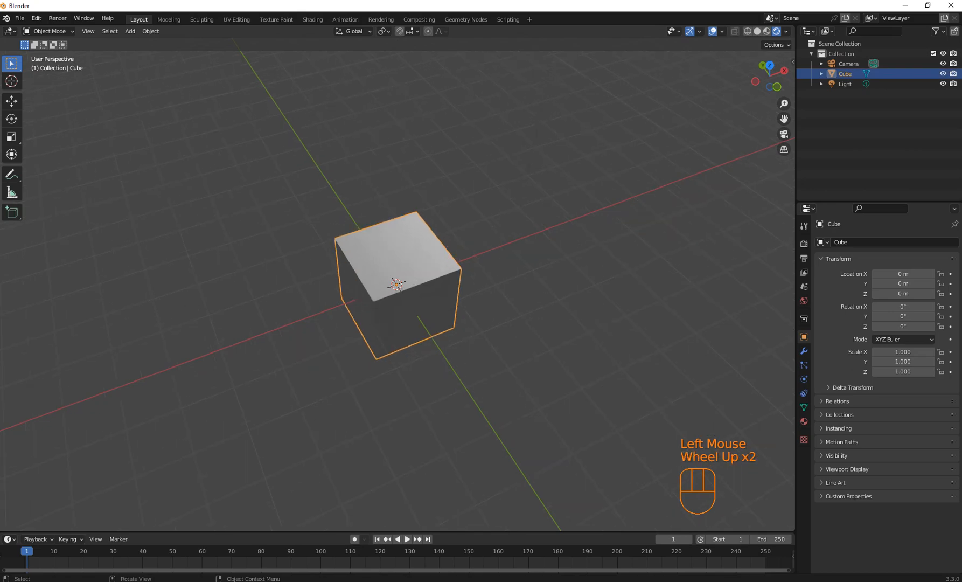
{"action": "key", "text": "1"}
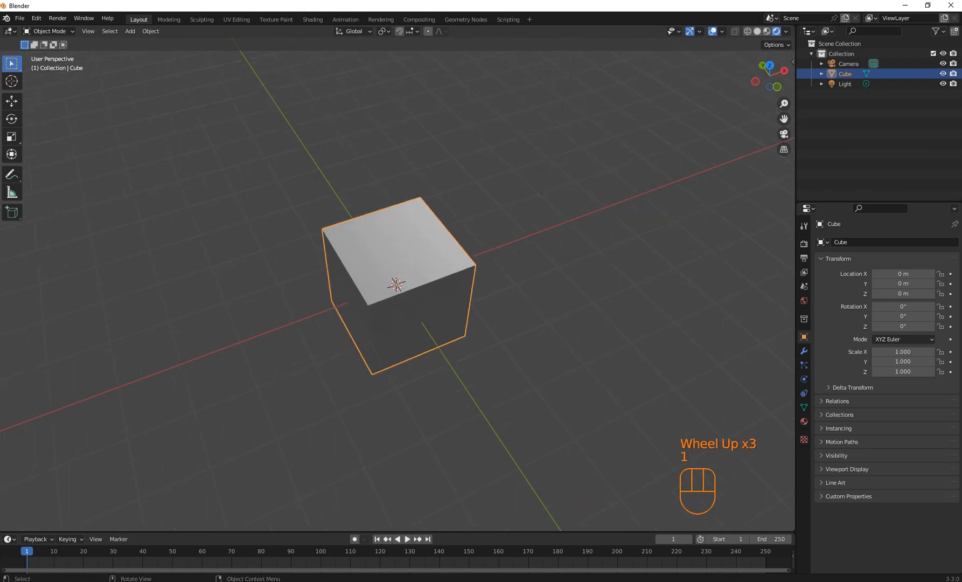
{"action": "left_click", "coordinate": [442, 302]}
{"action": "key", "text": "1"}
{"action": "right_click", "coordinate": [521, 343]}
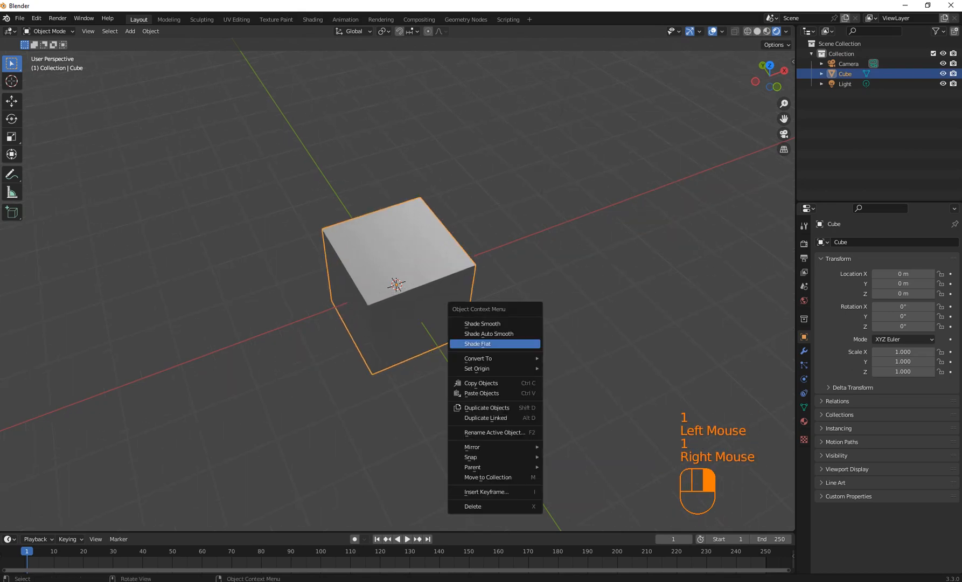
{"action": "left_click", "coordinate": [489, 334]}
{"action": "key", "text": "Escape"}
{"action": "key", "text": "Escape"}
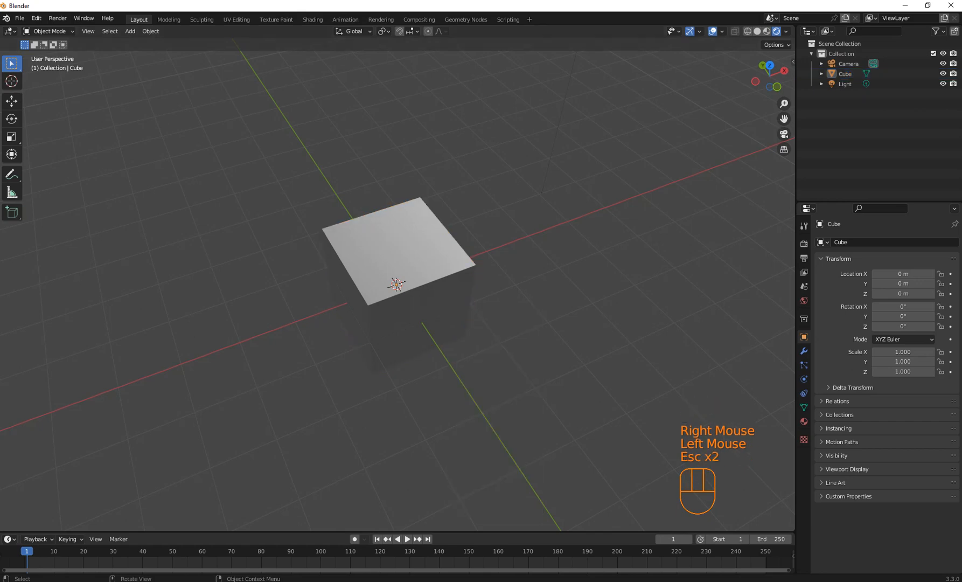
Start a new General file and discard the unsaved changes to the current scene
{"action": "left_click", "coordinate": [19, 18]}
{"action": "mouse_move", "coordinate": [33, 30]}
{"action": "left_click", "coordinate": [131, 29]}
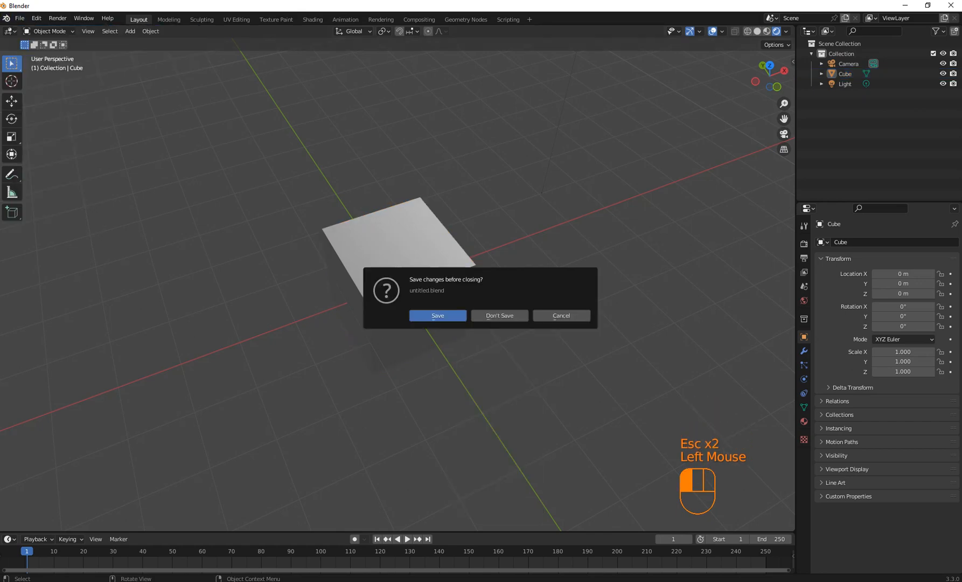
{"action": "left_click", "coordinate": [500, 315]}
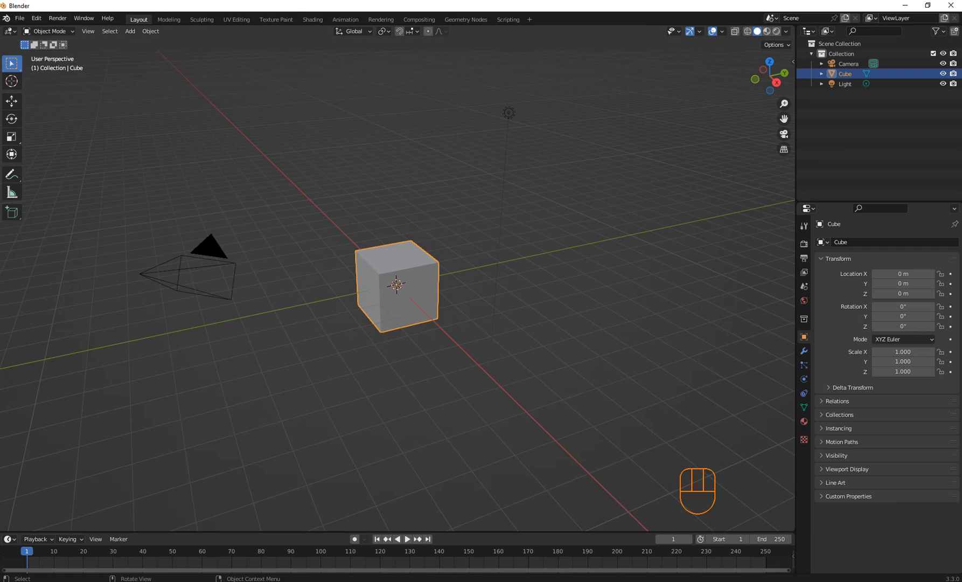
In front view, stretch the default cube along Z to a scale of about 1.884
{"action": "key", "text": "KP_1"}
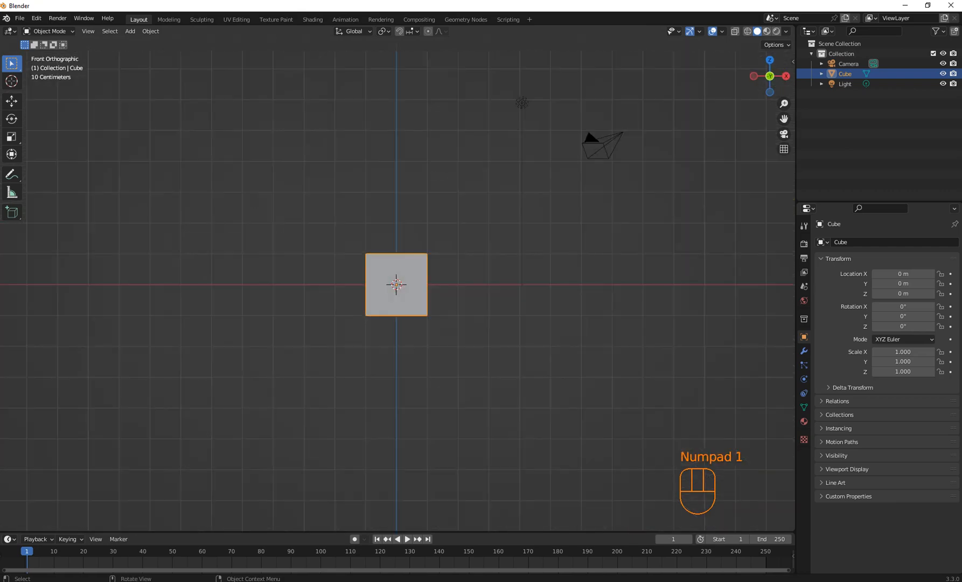
{"action": "key", "text": "s"}
{"action": "key", "text": "z"}
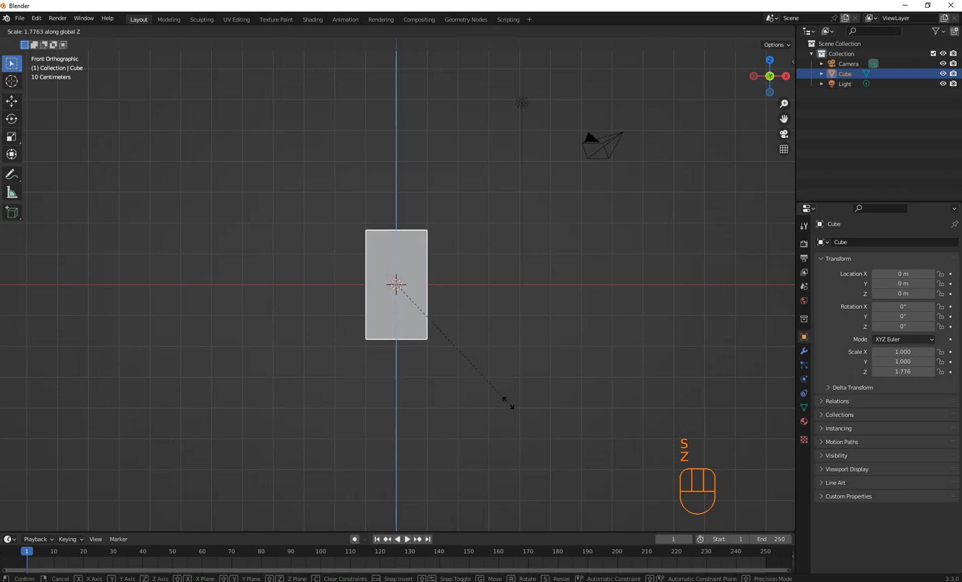
{"action": "left_click", "coordinate": [509, 415]}
Flatten the box into a thin panel by scaling it along Y to about 0.146
{"action": "middle_click_drag", "start_coordinate": [510, 414], "coordinate": [555, 382]}
{"action": "key", "text": "s"}
{"action": "key", "text": "y"}
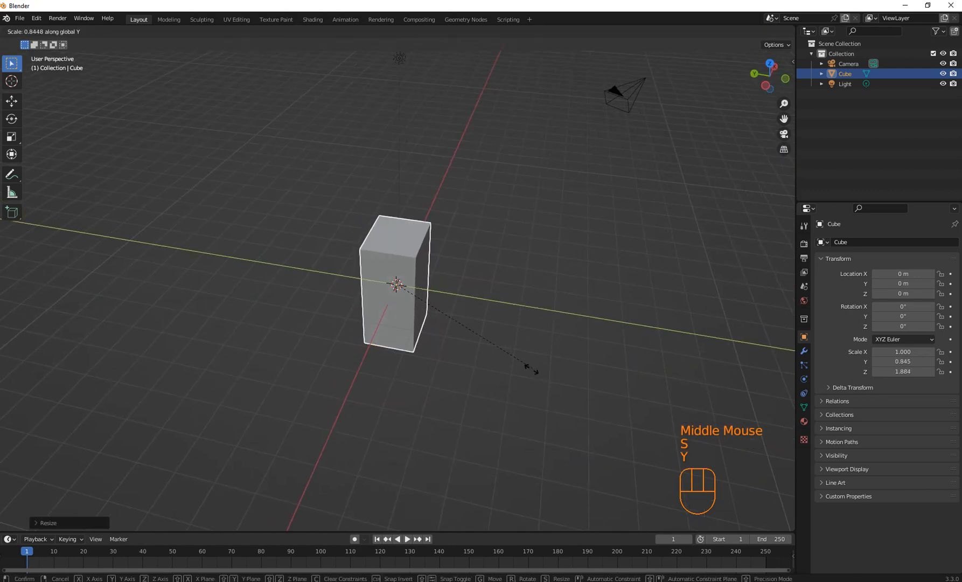
{"action": "left_click", "coordinate": [384, 322]}
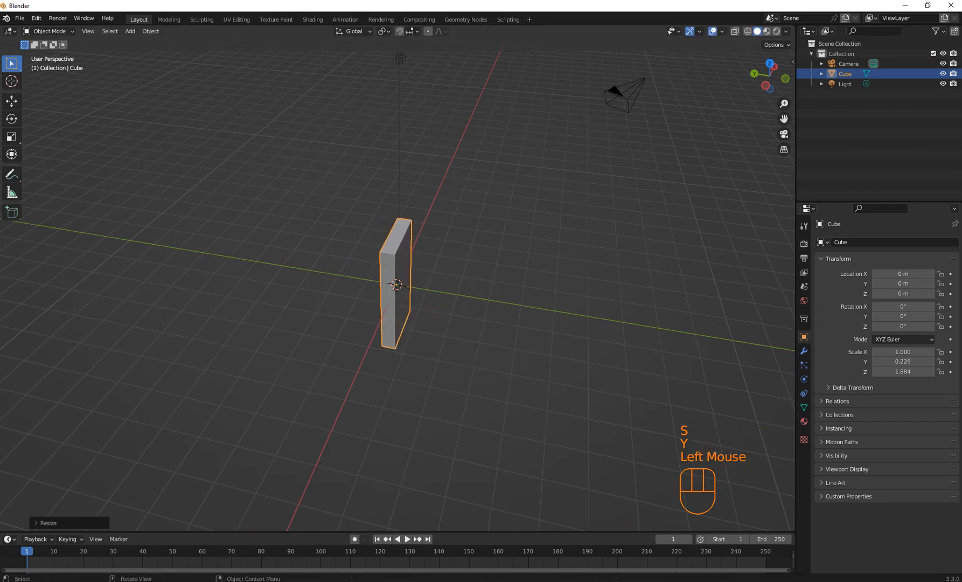
{"action": "scroll", "coordinate": [383, 323], "scroll_direction": "up", "scroll_amount": 1}
{"action": "scroll", "coordinate": [384, 322], "scroll_direction": "down", "scroll_amount": 1}
{"action": "scroll", "coordinate": [384, 322], "scroll_direction": "up", "scroll_amount": 4}
{"action": "scroll", "coordinate": [384, 322], "scroll_direction": "down", "scroll_amount": 1}
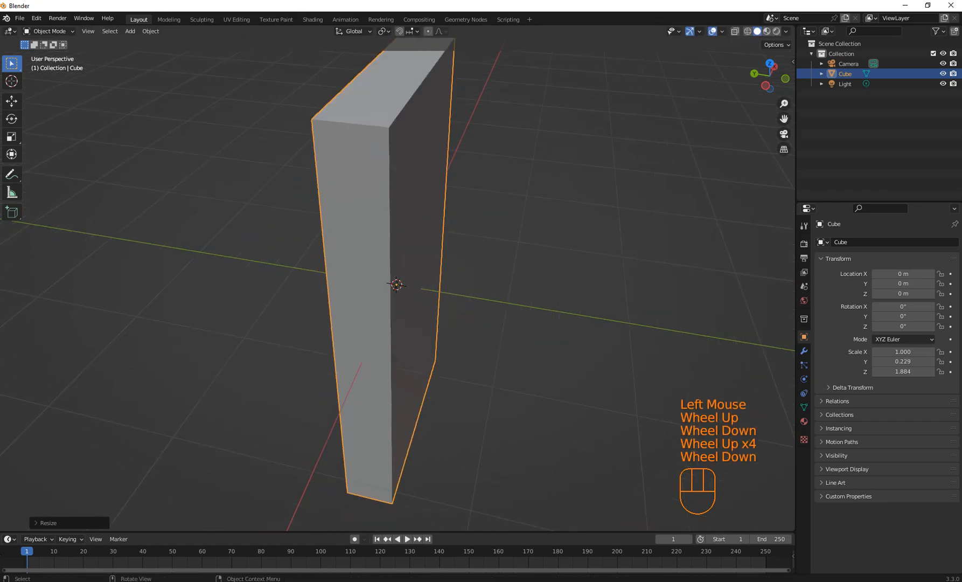
{"action": "key", "text": "s"}
{"action": "key", "text": "y"}
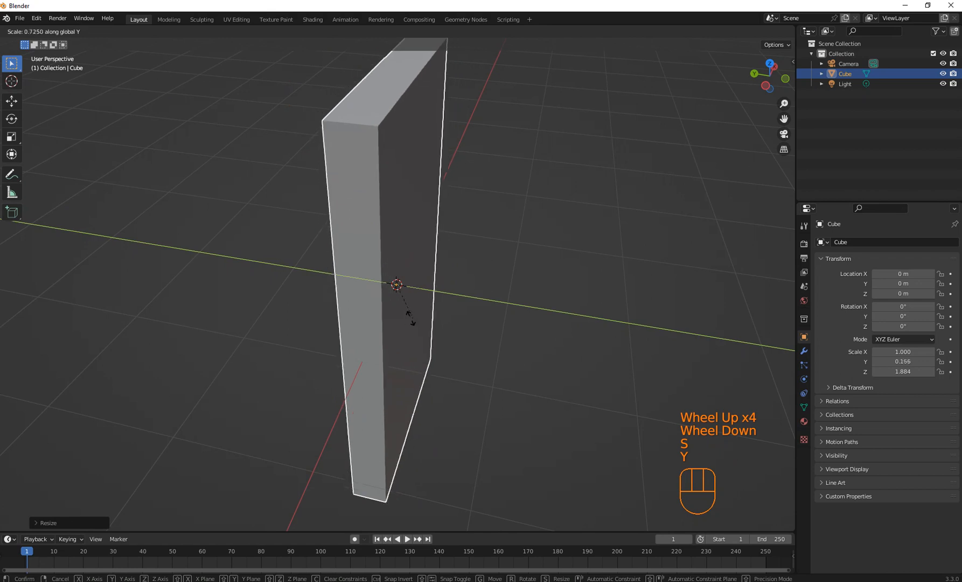
{"action": "left_click", "coordinate": [386, 313]}
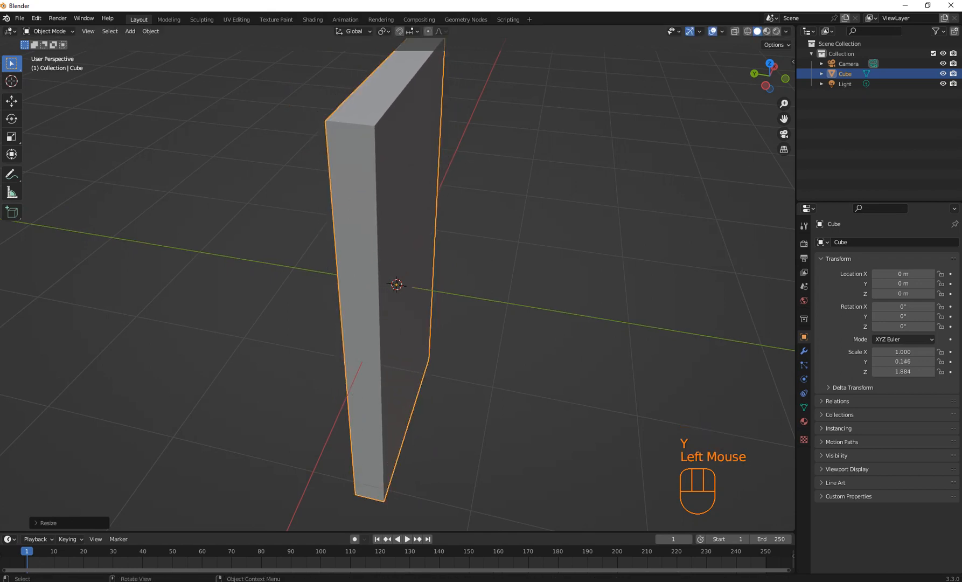
In Edit Mode, select the panel's large front face and inset it slightly to leave a narrow border
{"action": "key", "text": "Tab"}
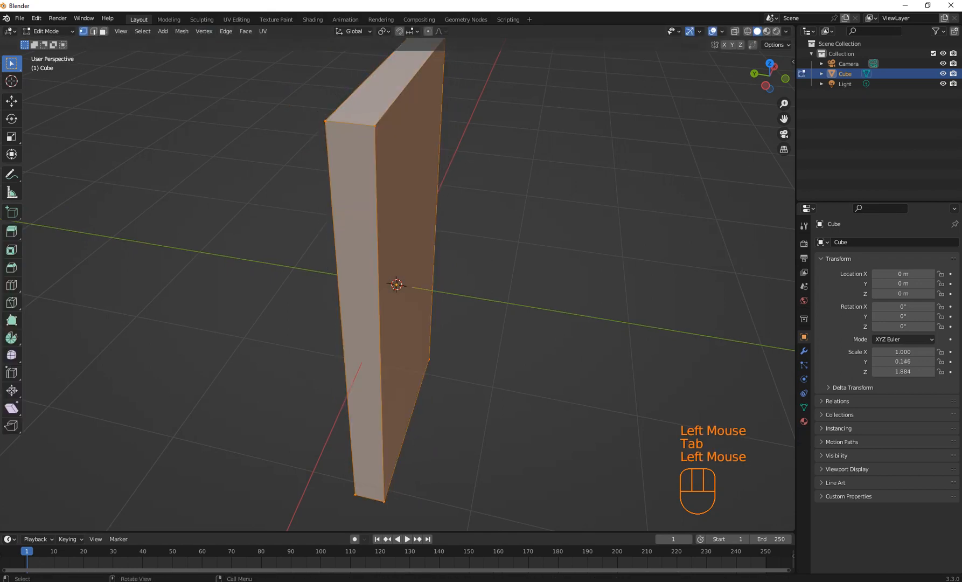
{"action": "left_click", "coordinate": [102, 31]}
{"action": "left_click", "coordinate": [408, 243]}
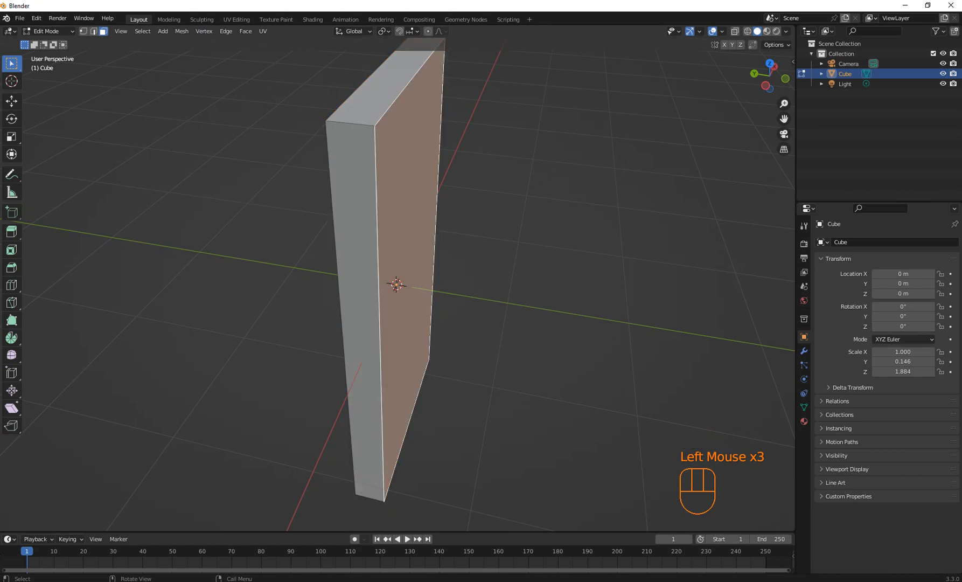
{"action": "key", "text": "i"}
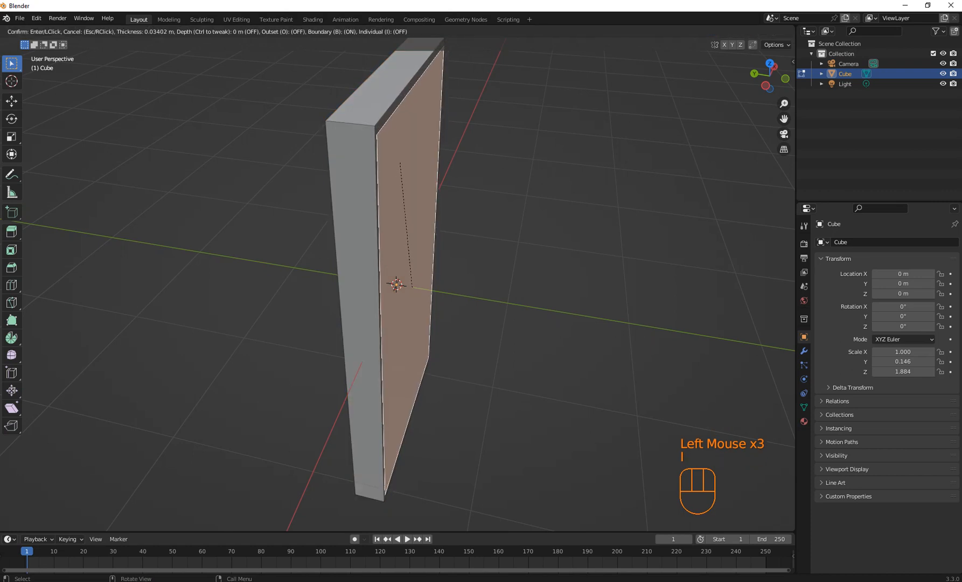
{"action": "left_click", "coordinate": [404, 164]}
Move the inset front face slightly outward along Y so the panel's front edges slope like a bevel
{"action": "middle_click_drag", "start_coordinate": [404, 164], "coordinate": [329, 171]}
{"action": "key", "text": "g"}
{"action": "key", "text": "y"}
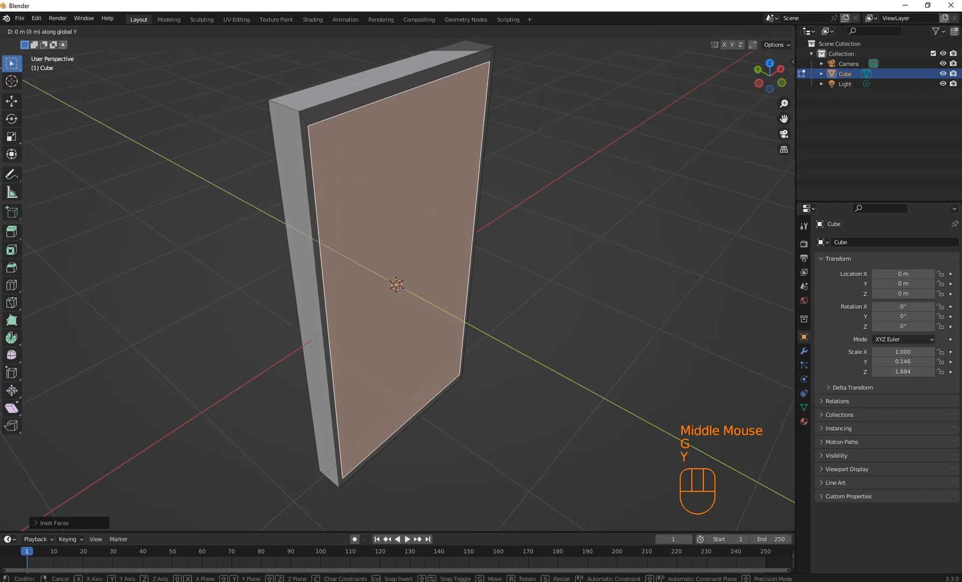
{"action": "left_click", "coordinate": [339, 178]}
{"action": "middle_click_drag", "start_coordinate": [340, 178], "coordinate": [307, 156]}
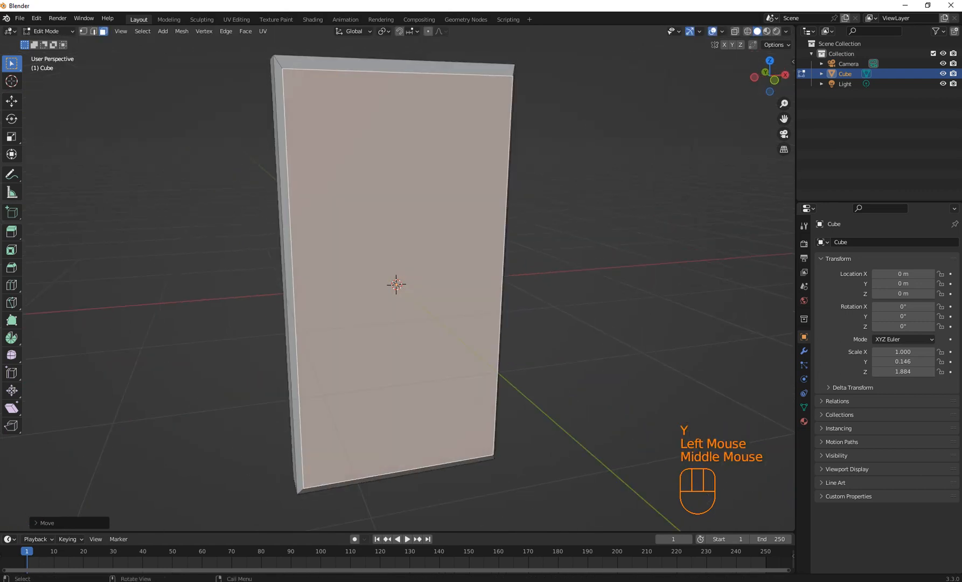
In Object Mode, duplicate the panel in place and scale the copy uniformly down to about 0.118 of its size
{"action": "key", "text": "Tab"}
{"action": "key", "text": "KP_1"}
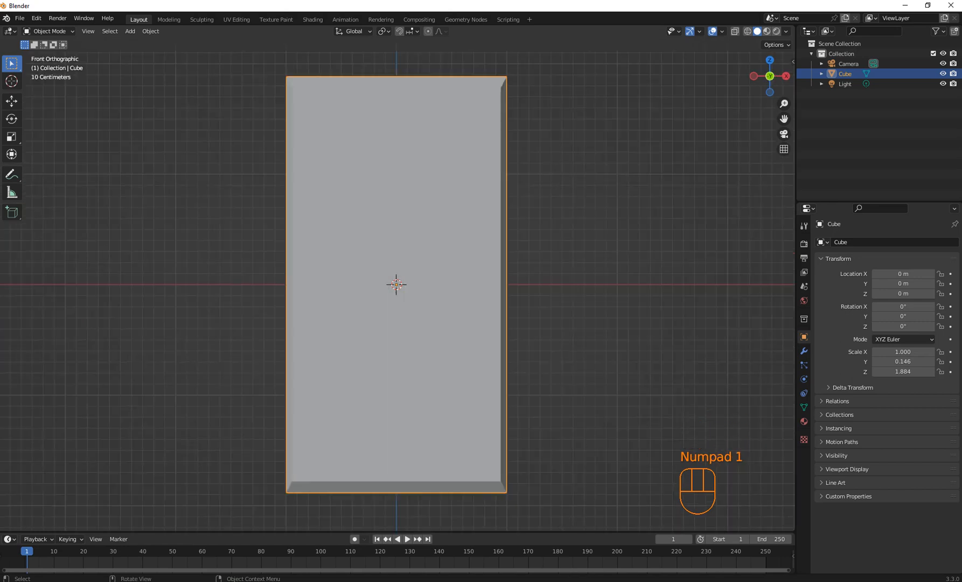
{"action": "key", "text": "shift+d"}
{"action": "right_click", "coordinate": [396, 284]}
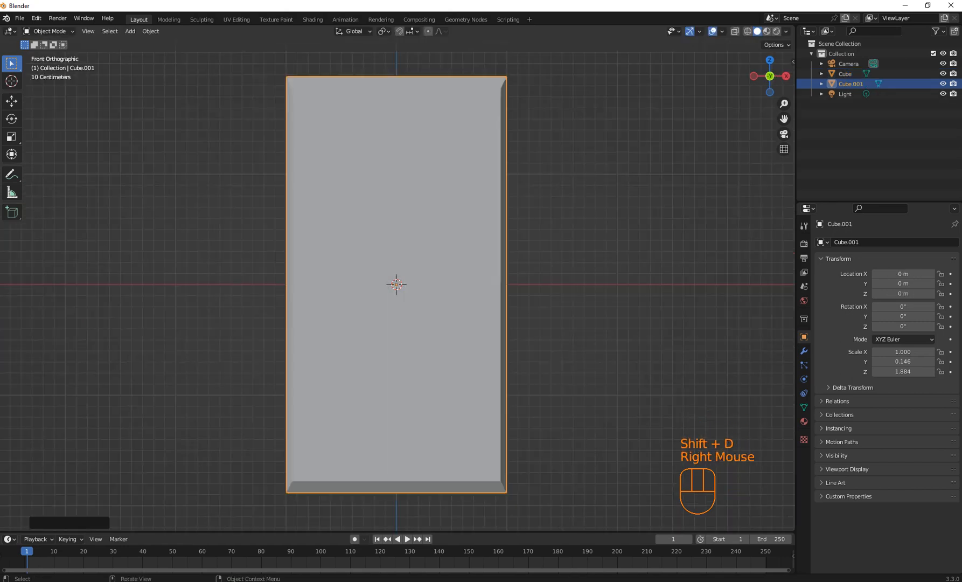
{"action": "key", "text": "s"}
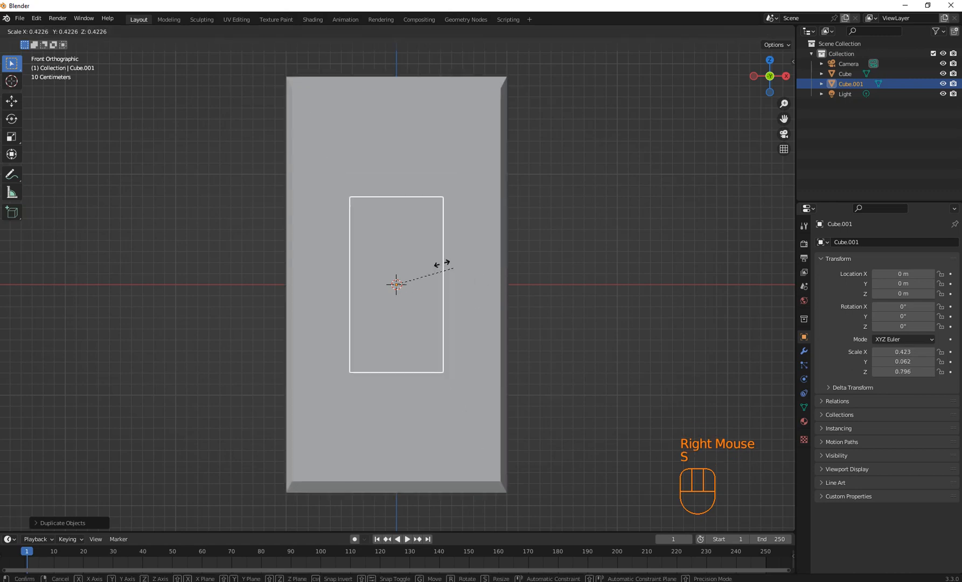
{"action": "left_click", "coordinate": [402, 266]}
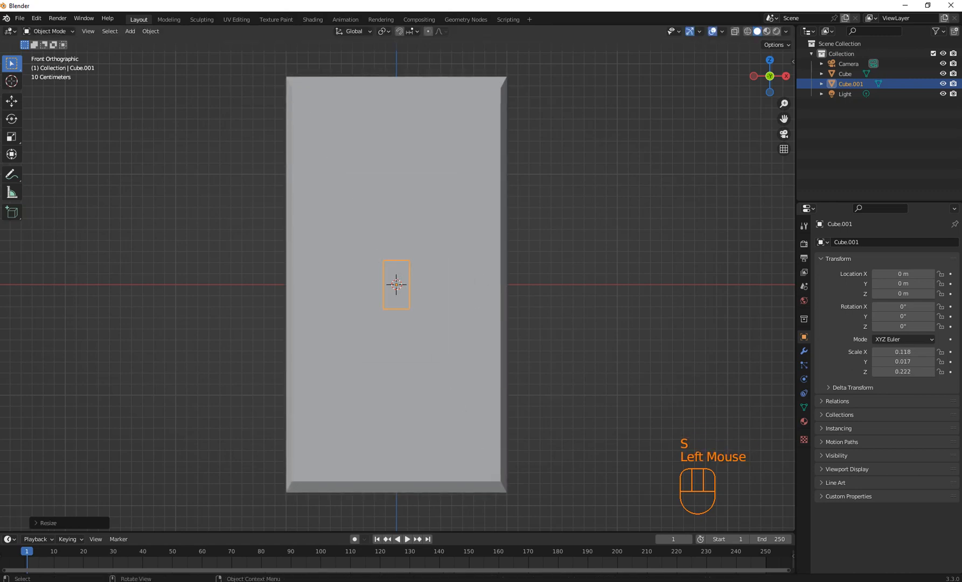
Move the small copy up along Z to about 1.88 m, centred on the panel's top edge
{"action": "key", "text": "g"}
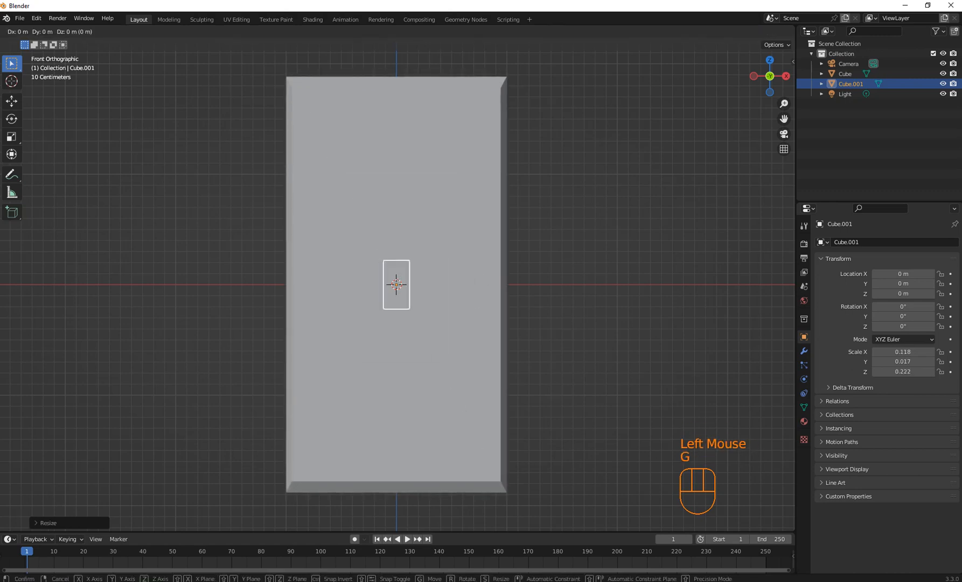
{"action": "key", "text": "z"}
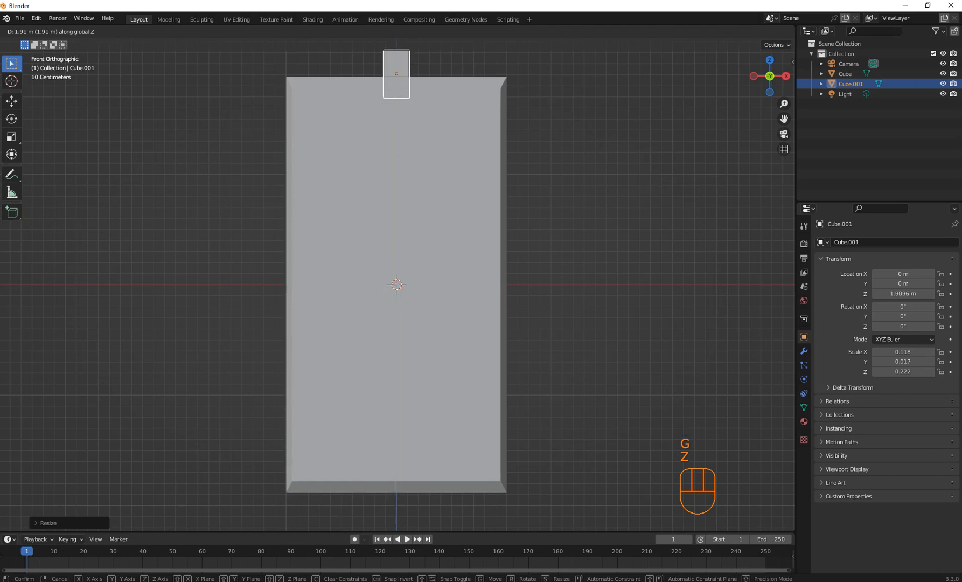
{"action": "left_click", "coordinate": [397, 76]}
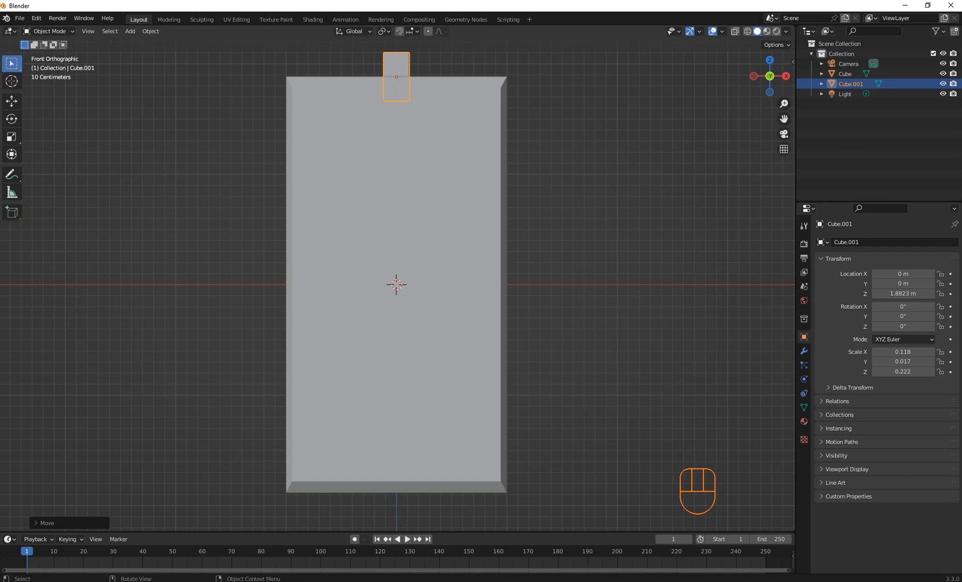
Duplicate the small block down to Z about -1.88 m on the panel's bottom edge and shift it along X to about -0.70 m
{"action": "key", "text": "shift+d"}
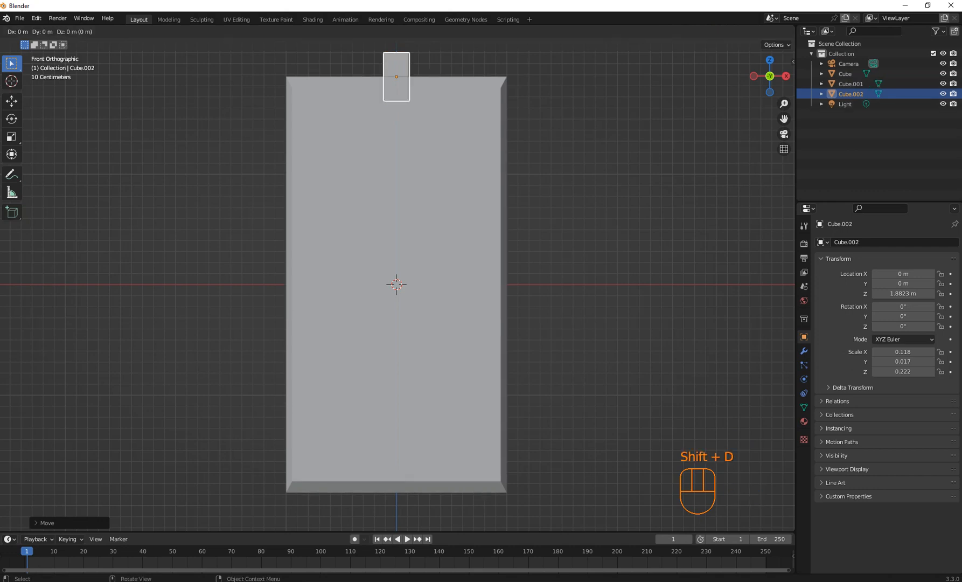
{"action": "key", "text": "z"}
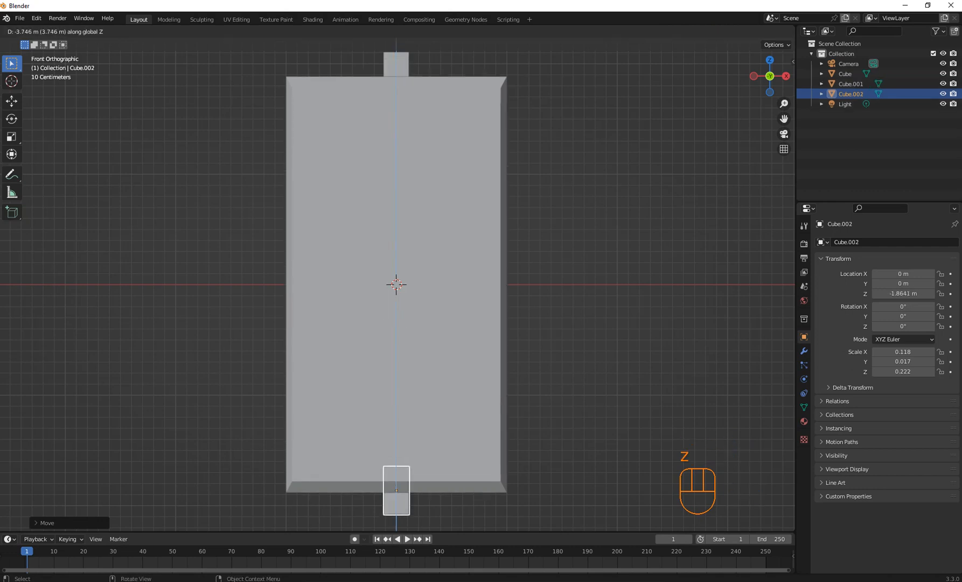
{"action": "left_click", "coordinate": [396, 492]}
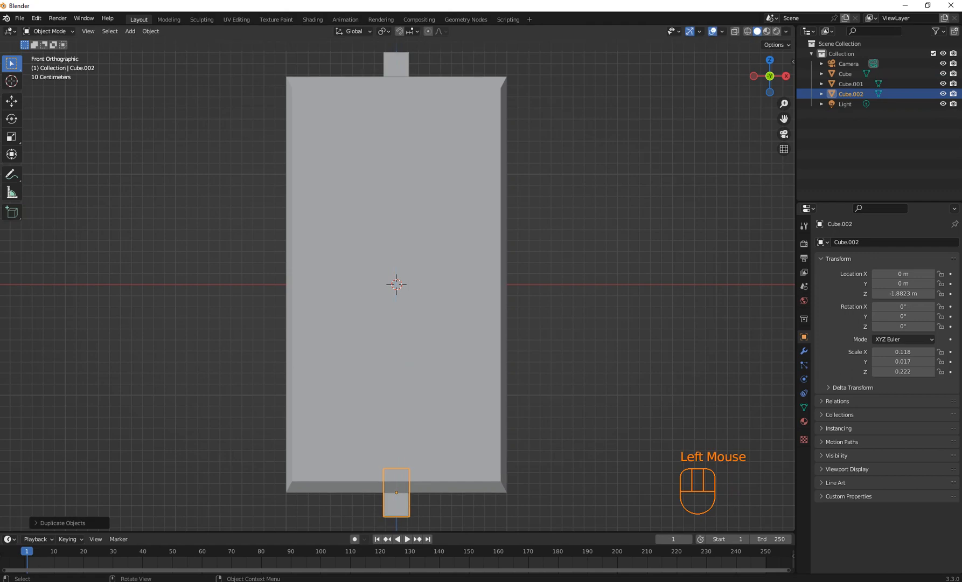
{"action": "key", "text": "g"}
{"action": "key", "text": "x"}
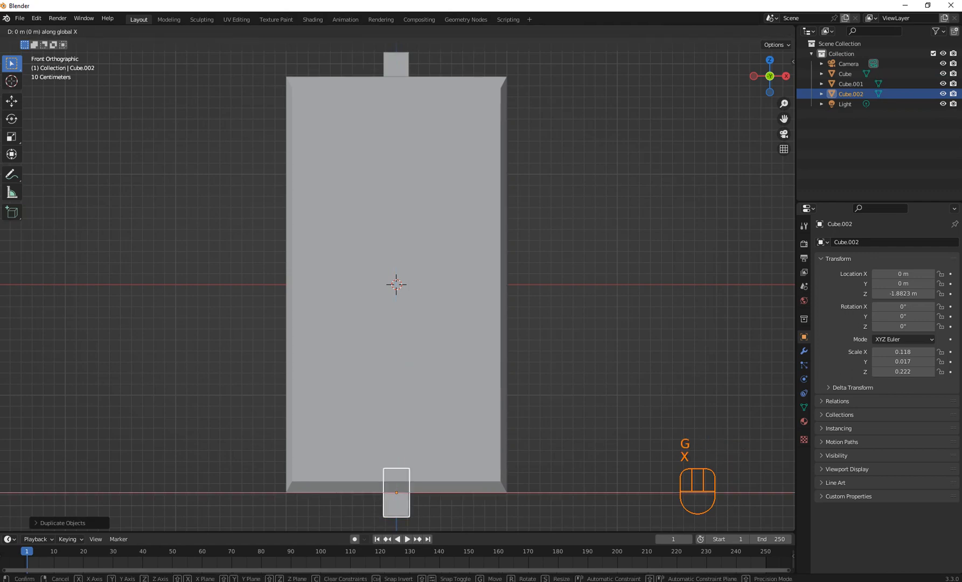
{"action": "left_click", "coordinate": [319, 492]}
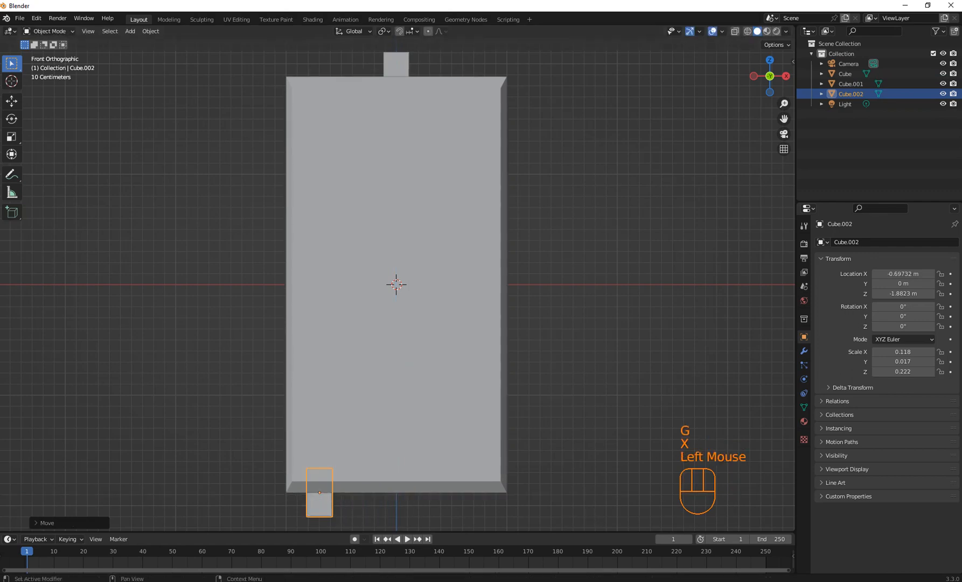
Add a Mirror modifier on the X axis to the bottom block, using the panel as the mirror object
{"action": "left_click", "coordinate": [804, 351]}
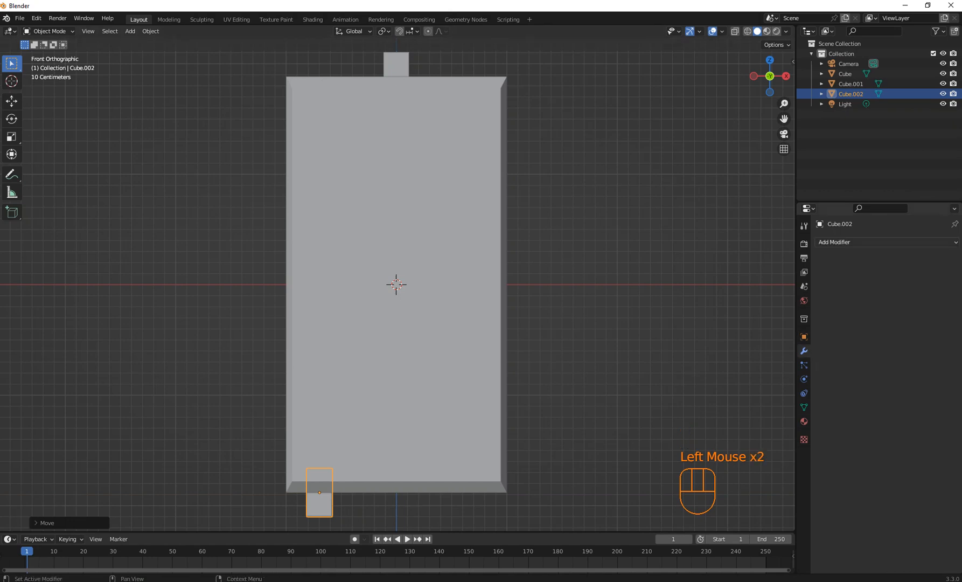
{"action": "left_click", "coordinate": [886, 242]}
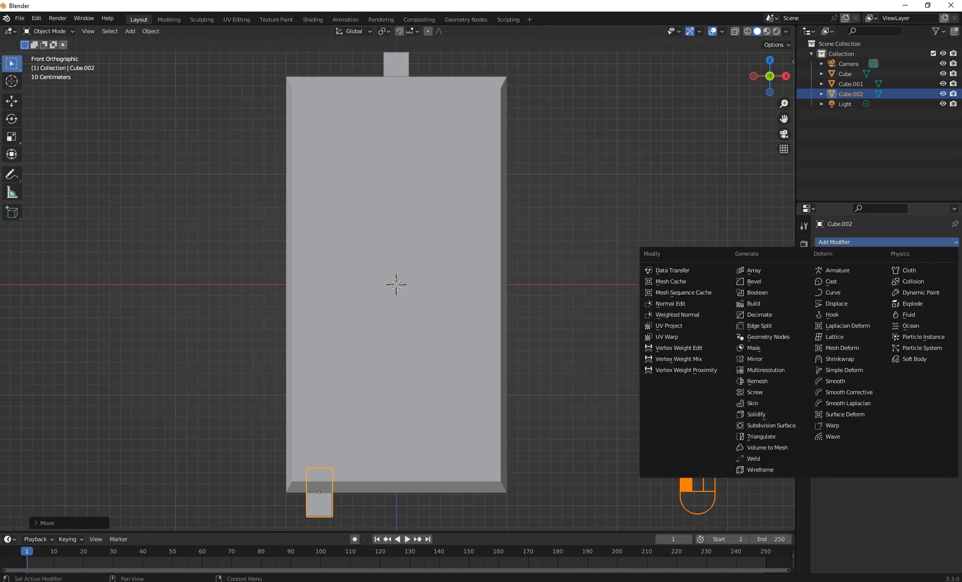
{"action": "left_click", "coordinate": [754, 358]}
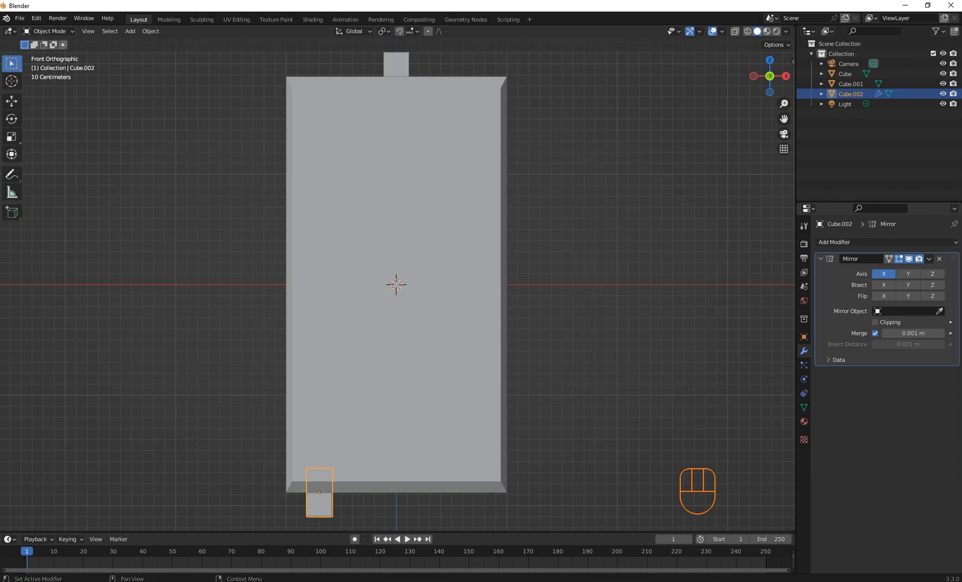
{"action": "left_click", "coordinate": [875, 322]}
{"action": "left_click", "coordinate": [875, 322]}
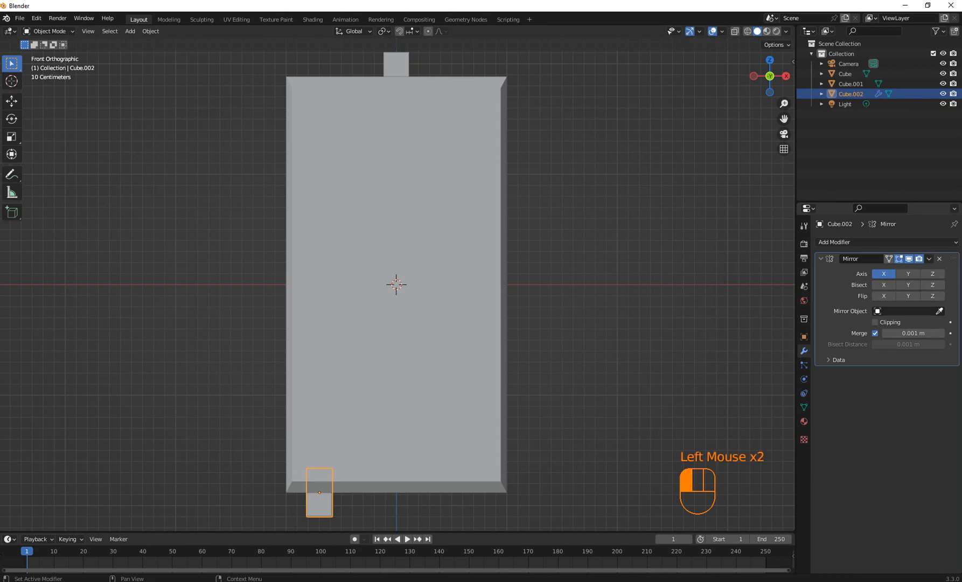
{"action": "left_click", "coordinate": [393, 274]}
In the right side view, rotate the bottom block about -30° and move it onto the panel's lower front bevel
{"action": "middle_click_drag", "start_coordinate": [393, 273], "coordinate": [485, 264]}
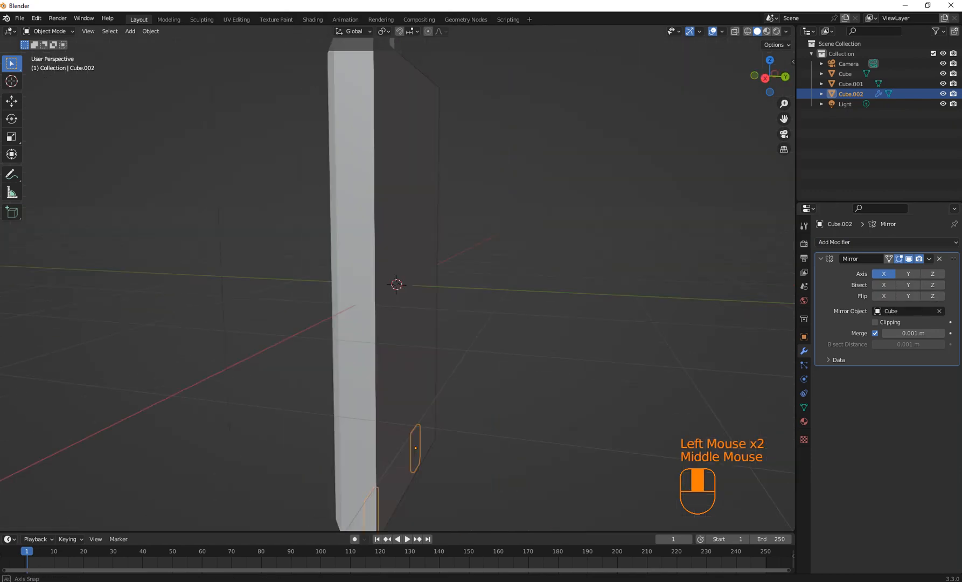
{"action": "key", "text": "KP_3"}
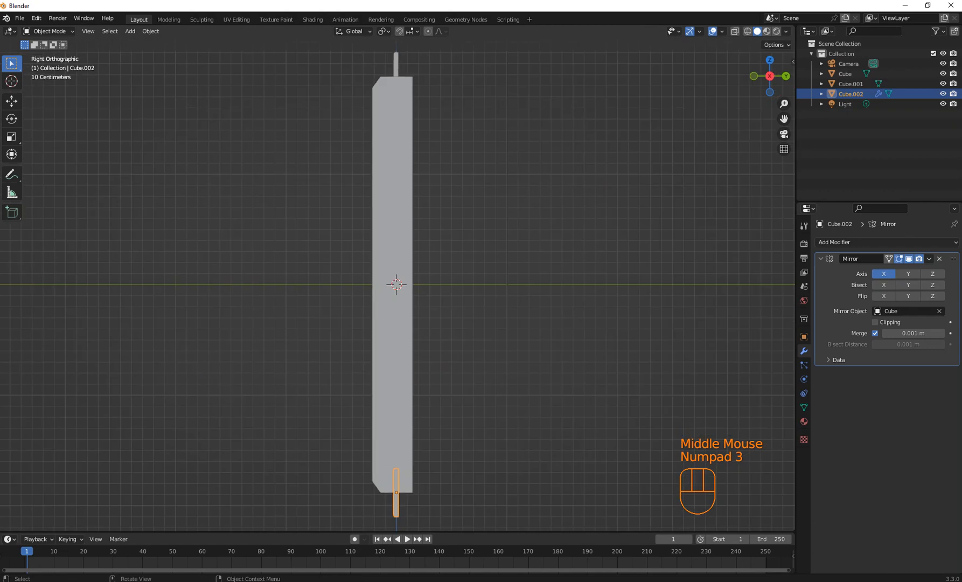
{"action": "key", "text": "r"}
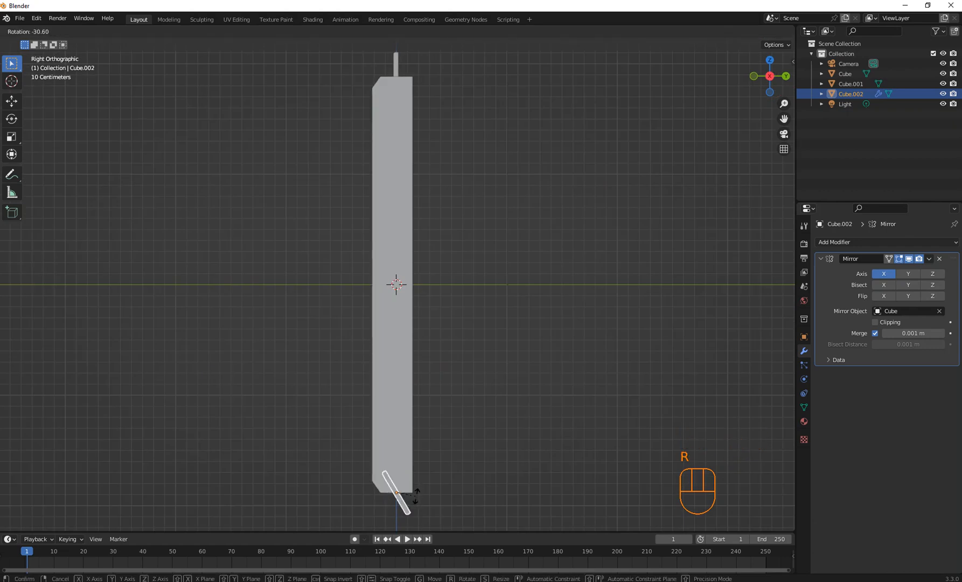
{"action": "left_click", "coordinate": [415, 495]}
{"action": "key", "text": "g"}
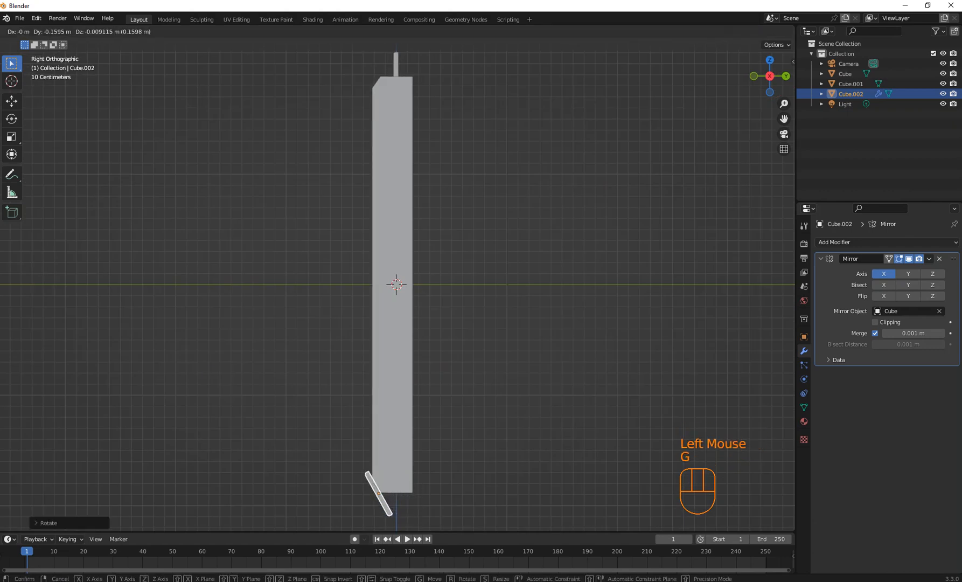
{"action": "left_click", "coordinate": [402, 487]}
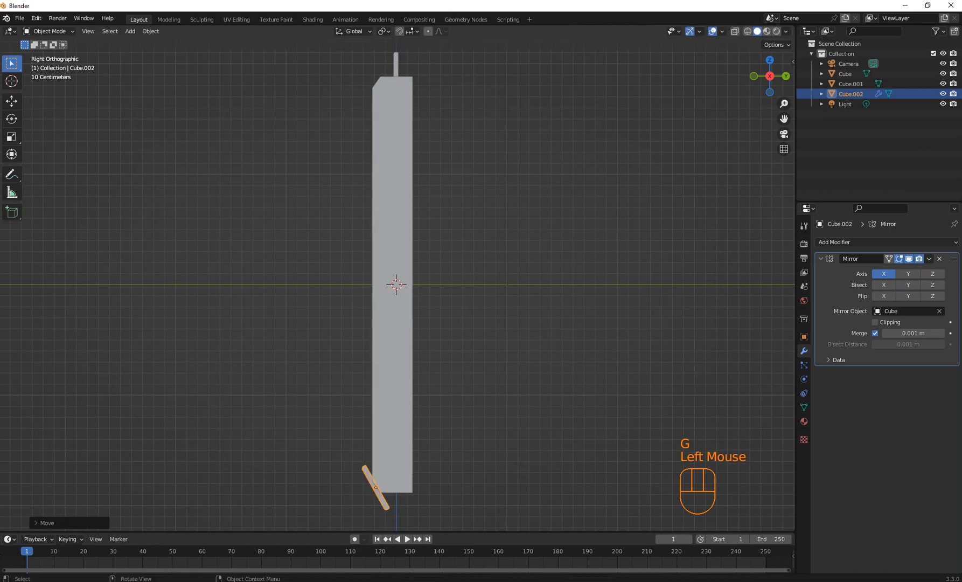
Tilt the top block the opposite way to the bottom ones and move it onto the panel's upper front bevel
{"action": "left_click", "coordinate": [396, 64]}
{"action": "key", "text": "r"}
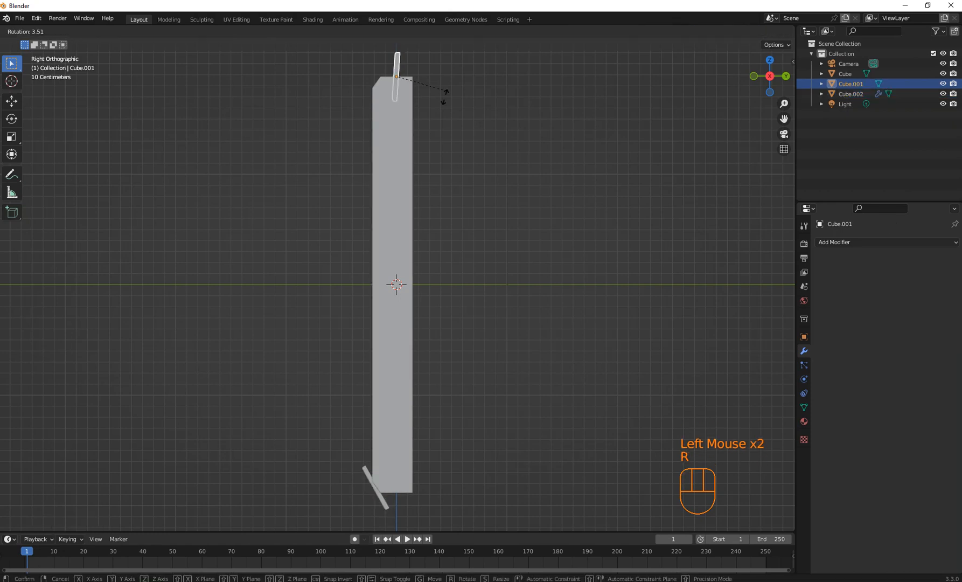
{"action": "left_click", "coordinate": [444, 115]}
{"action": "key", "text": "g"}
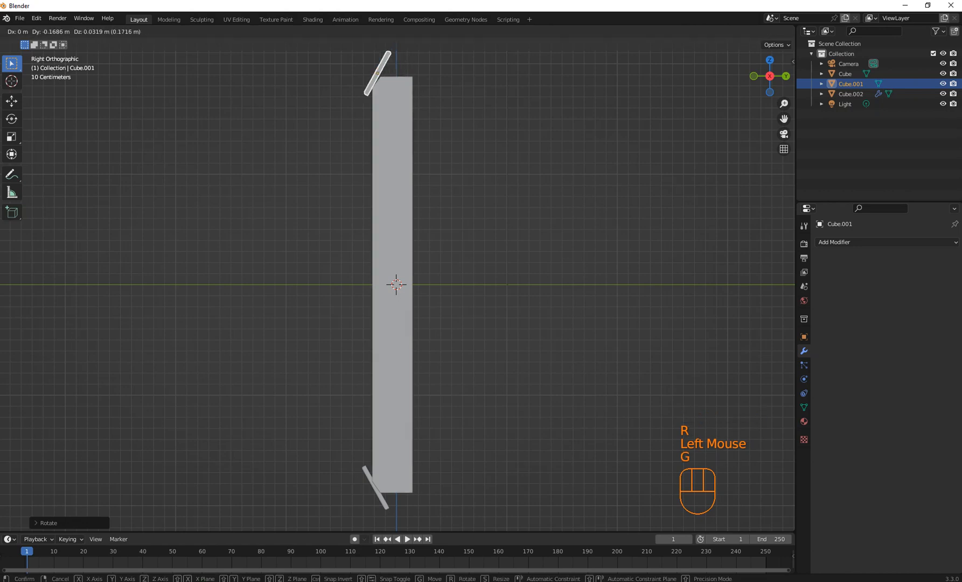
{"action": "left_click", "coordinate": [424, 119]}
{"action": "middle_click_drag", "start_coordinate": [396, 284], "coordinate": [416, 278]}
{"action": "scroll", "coordinate": [396, 284], "scroll_direction": "down", "scroll_amount": 2}
{"action": "scroll", "coordinate": [409, 282], "scroll_direction": "up", "scroll_amount": 1}
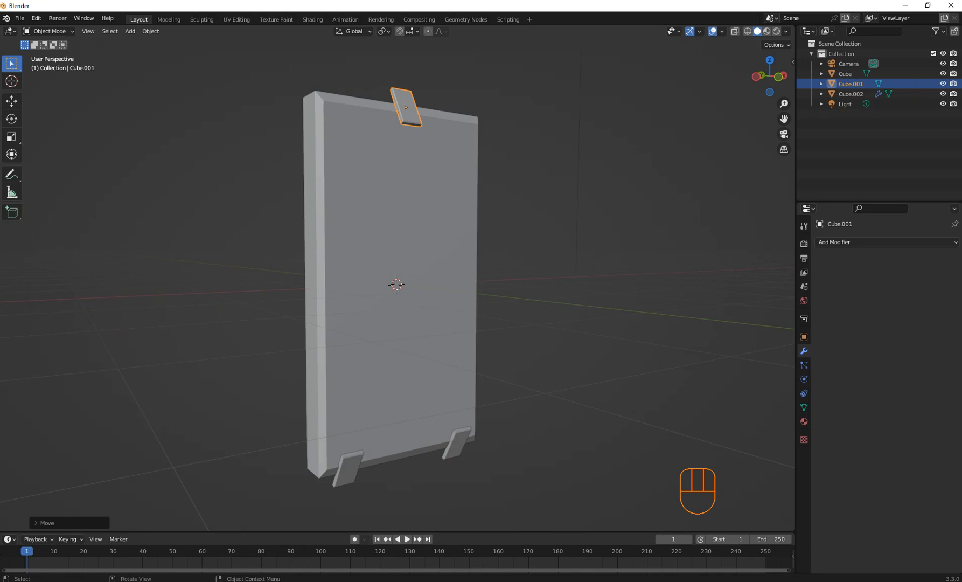
Search the add-on preferences for "images" to check that Import Images as Planes is enabled, then close the preferences
{"action": "left_click", "coordinate": [399, 277]}
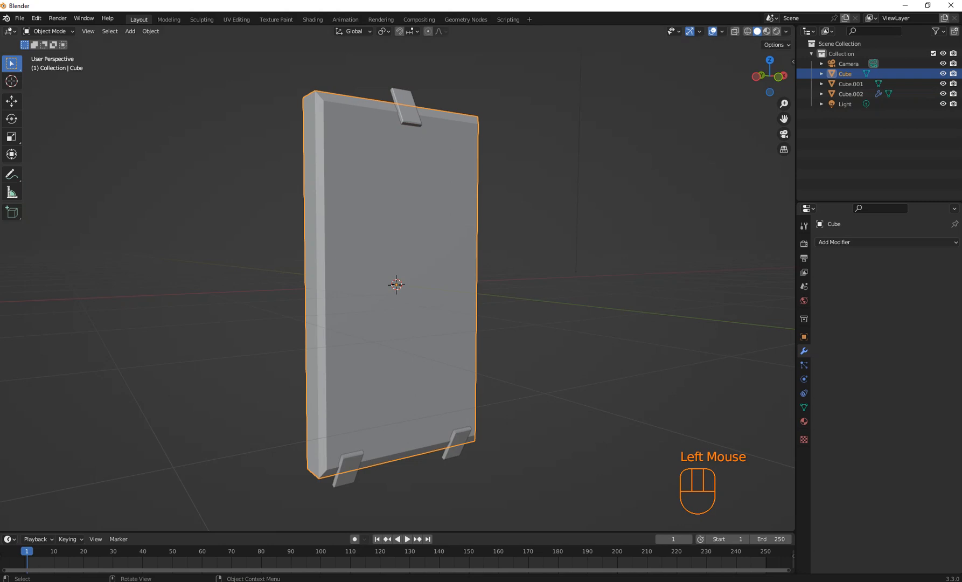
{"action": "left_click", "coordinate": [36, 18]}
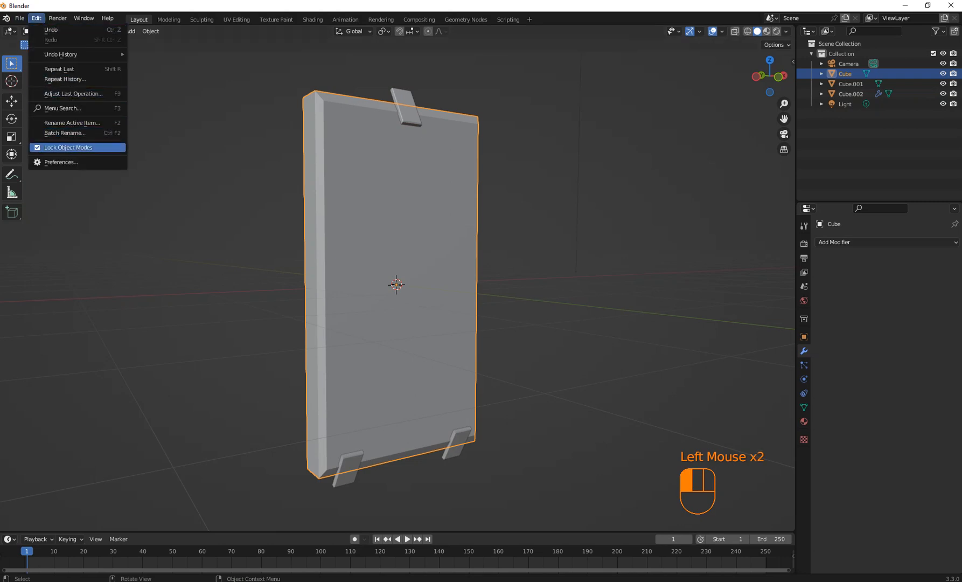
{"action": "left_click", "coordinate": [60, 162]}
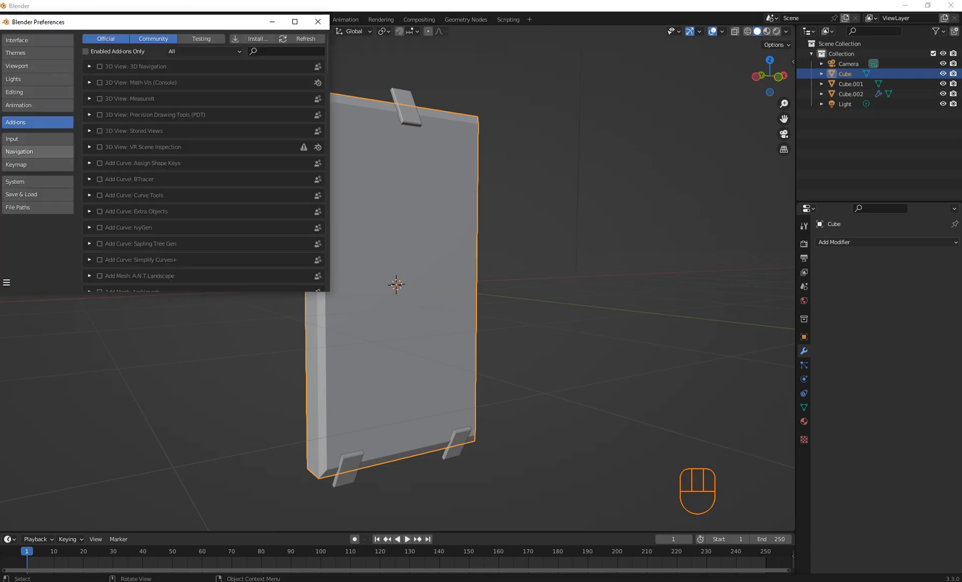
{"action": "left_click", "coordinate": [285, 51]}
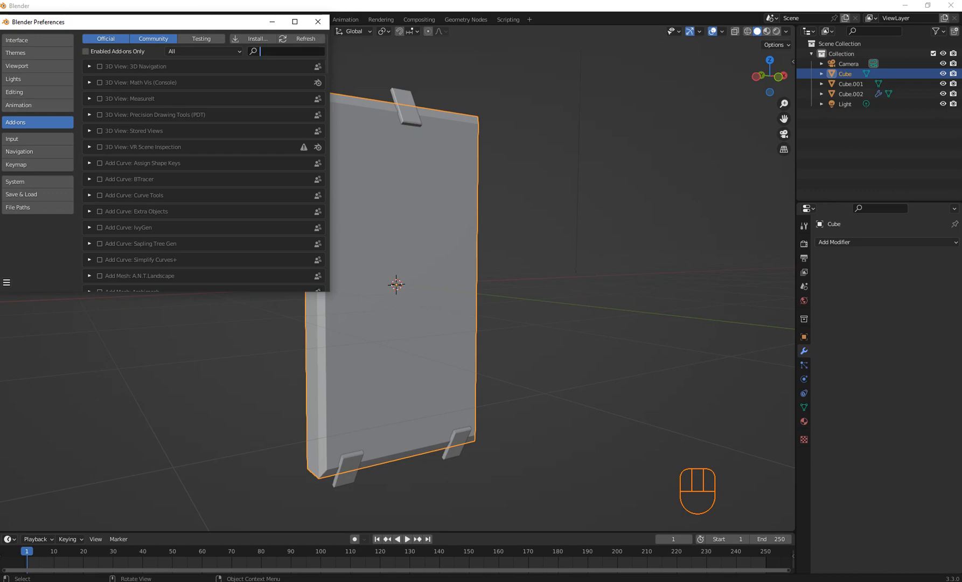
{"action": "type", "text": "images"}
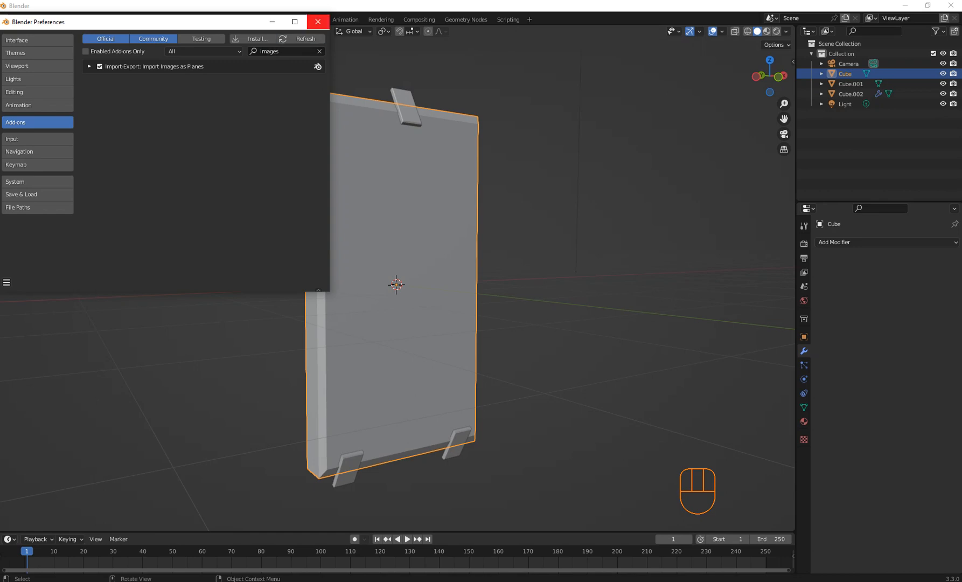
{"action": "left_click", "coordinate": [318, 22]}
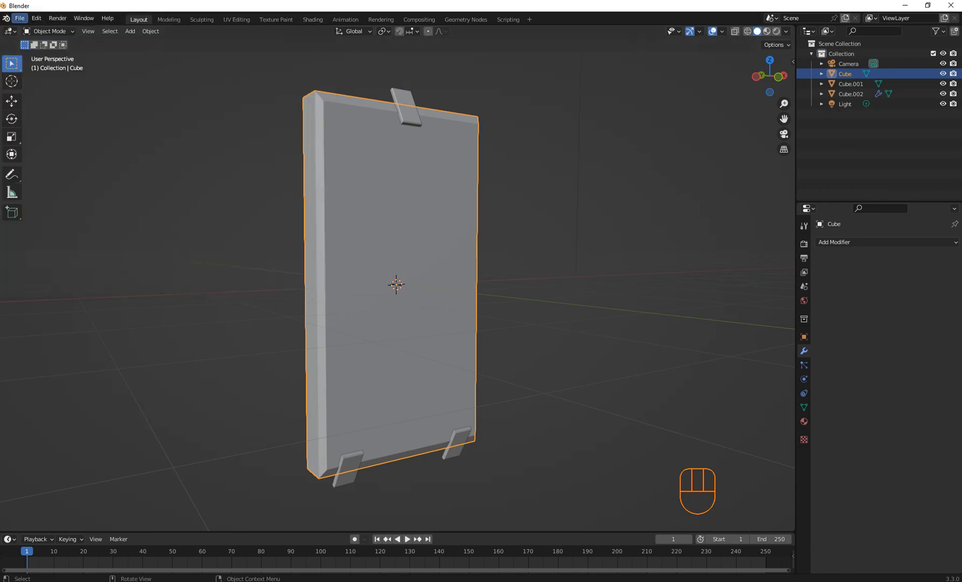
Import tacos.png from the Desktop folder 52 Week Challenge as an image plane
{"action": "left_click", "coordinate": [19, 18]}
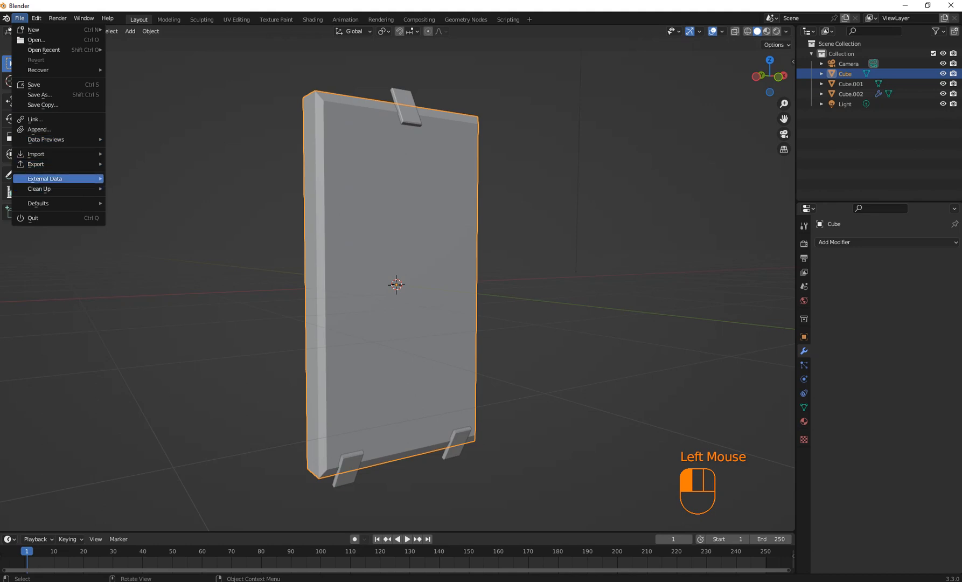
{"action": "mouse_move", "coordinate": [53, 164]}
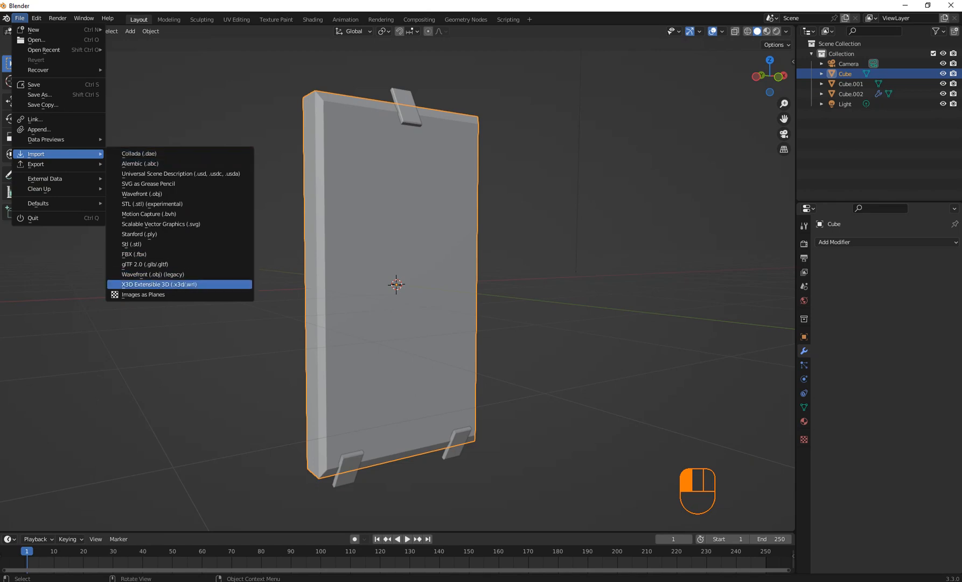
{"action": "left_click", "coordinate": [142, 294]}
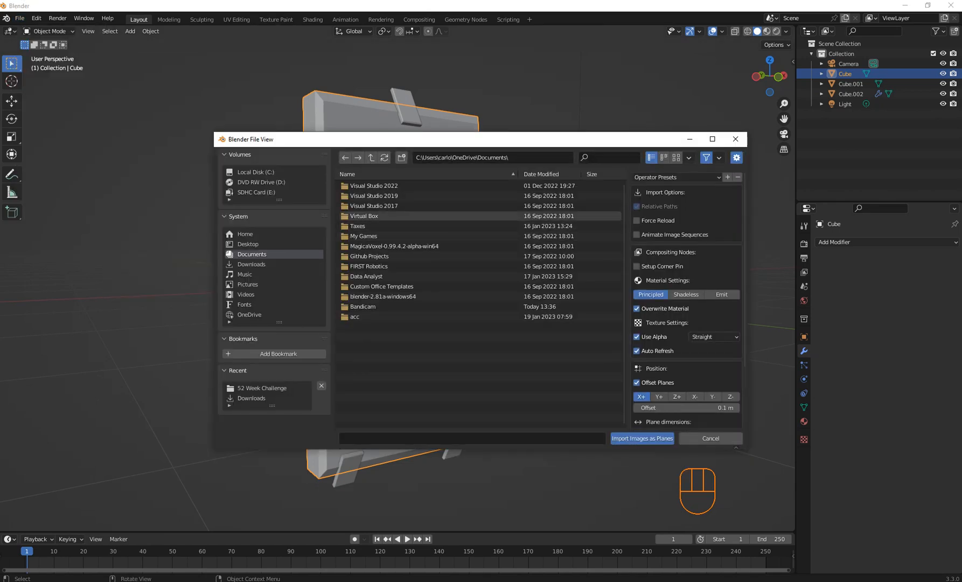
{"action": "left_click", "coordinate": [248, 243]}
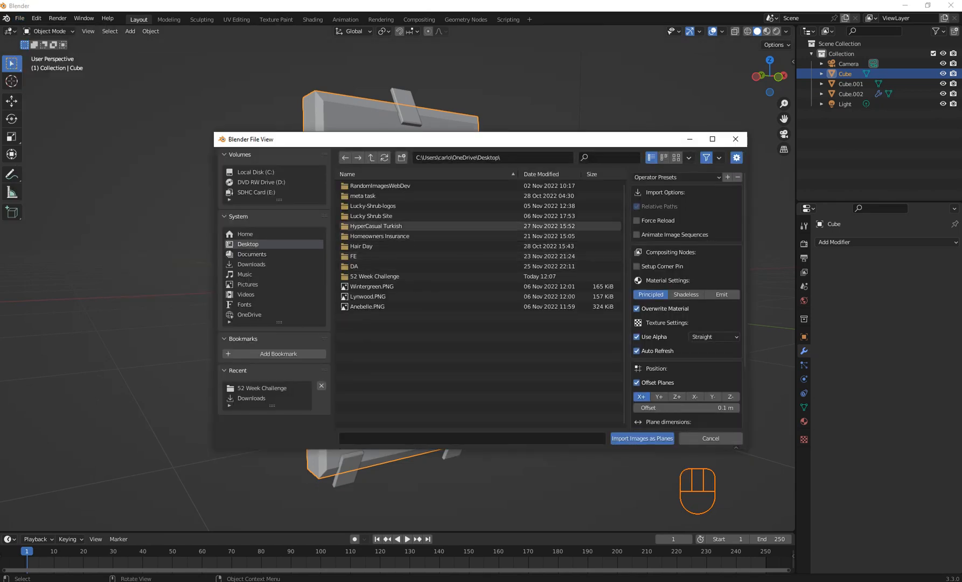
{"action": "double_click", "coordinate": [375, 276]}
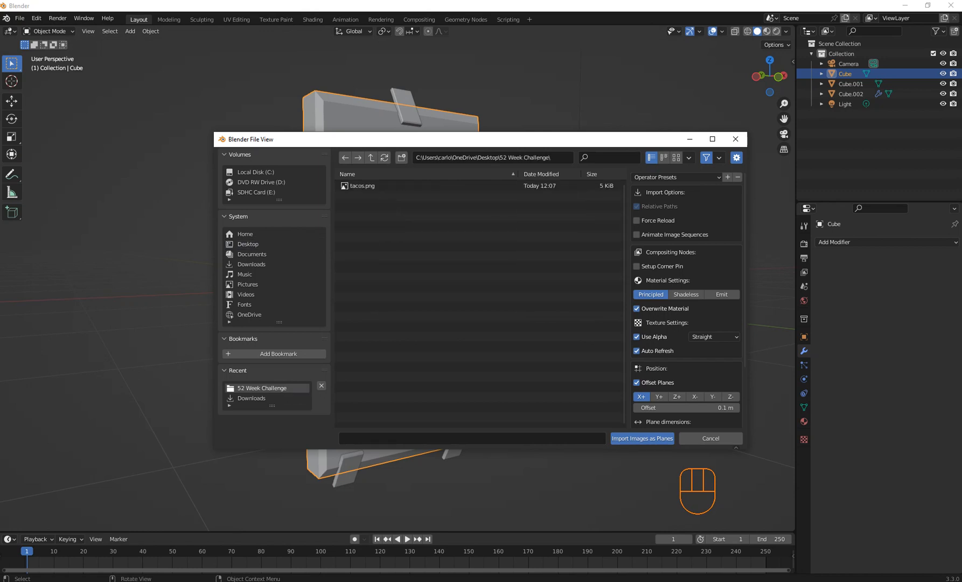
{"action": "left_click", "coordinate": [362, 185]}
{"action": "left_click", "coordinate": [642, 438]}
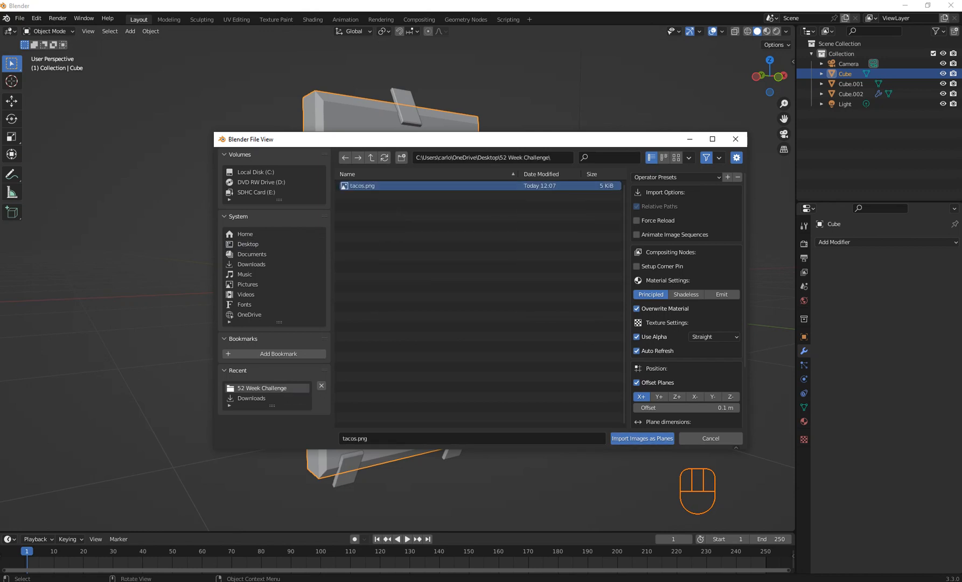
Show the viewport in Material Preview and move the tacos plane along negative Y so it sticks out in front of the panel
{"action": "scroll", "coordinate": [396, 285], "scroll_direction": "down", "scroll_amount": 2}
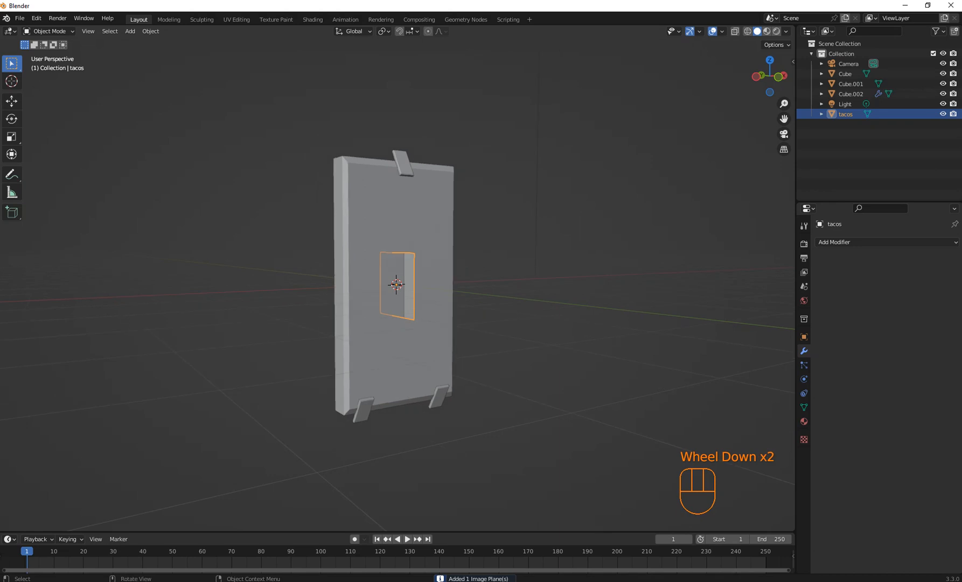
{"action": "scroll", "coordinate": [396, 286], "scroll_direction": "up", "scroll_amount": 2}
{"action": "mouse_move", "coordinate": [396, 285]}
{"action": "middle_mouse_down"}
{"action": "mouse_move", "coordinate": [350, 288]}
{"action": "mouse_move", "coordinate": [378, 287]}
{"action": "middle_mouse_up"}
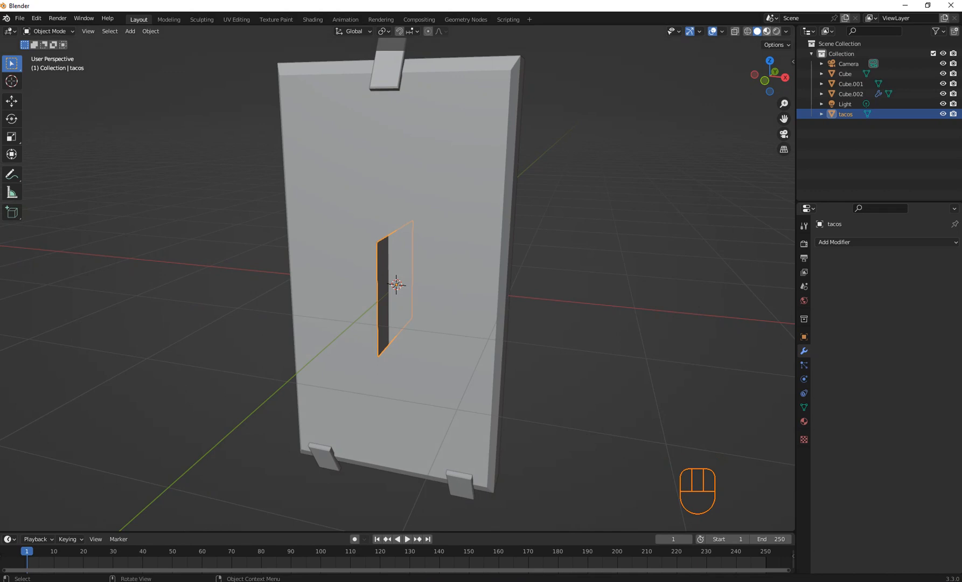
{"action": "left_click", "coordinate": [767, 31]}
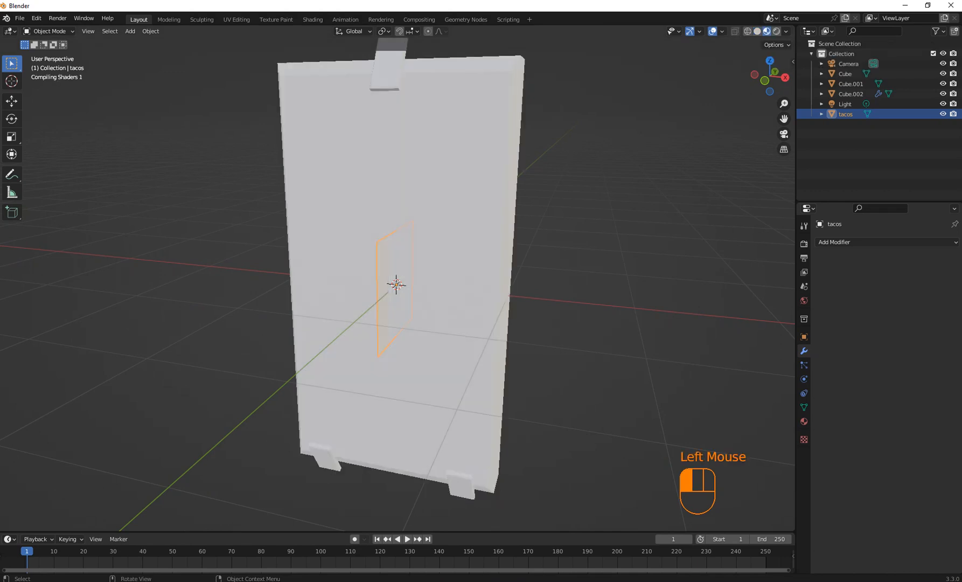
{"action": "middle_click_drag", "start_coordinate": [481, 291], "coordinate": [428, 291]}
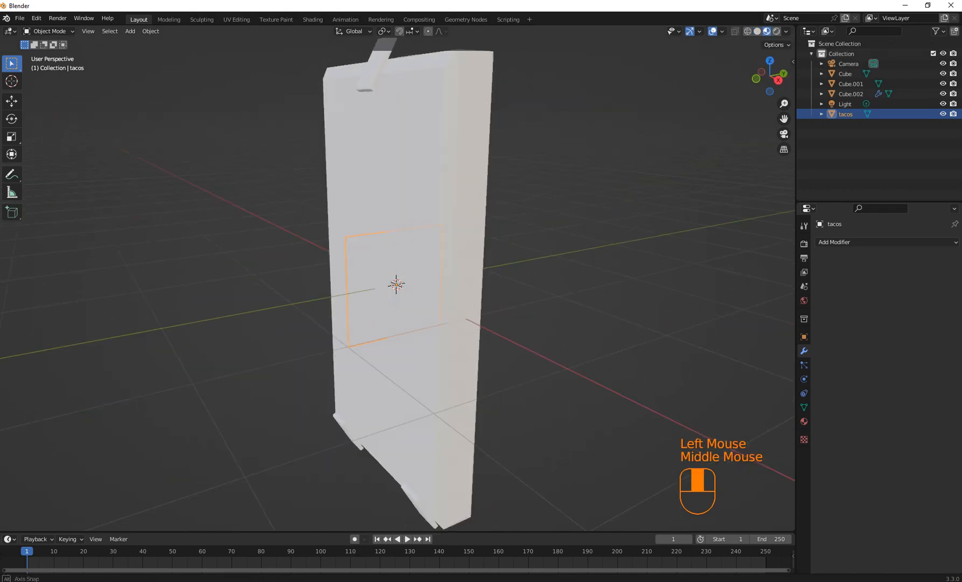
{"action": "key", "text": "g"}
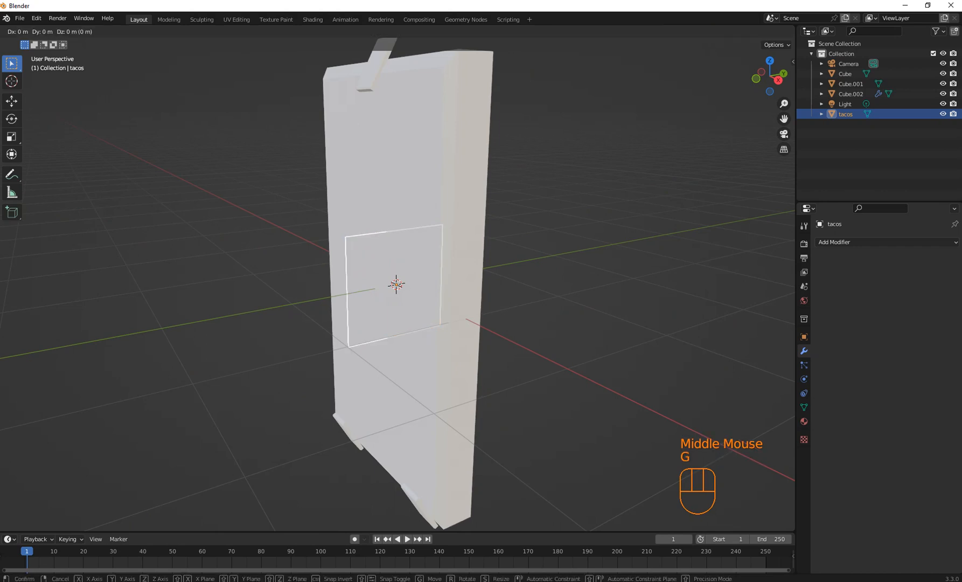
{"action": "key", "text": "y"}
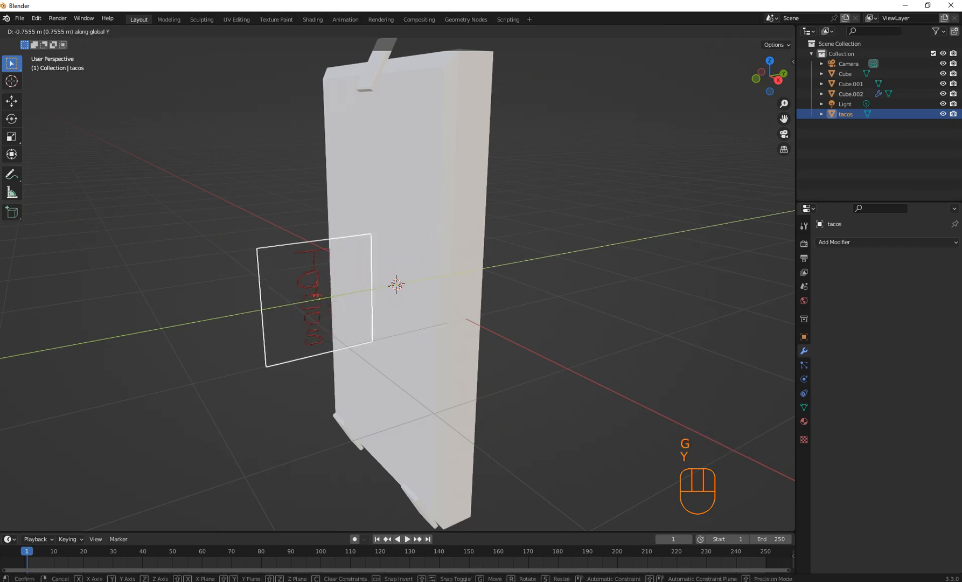
{"action": "left_click", "coordinate": [374, 244]}
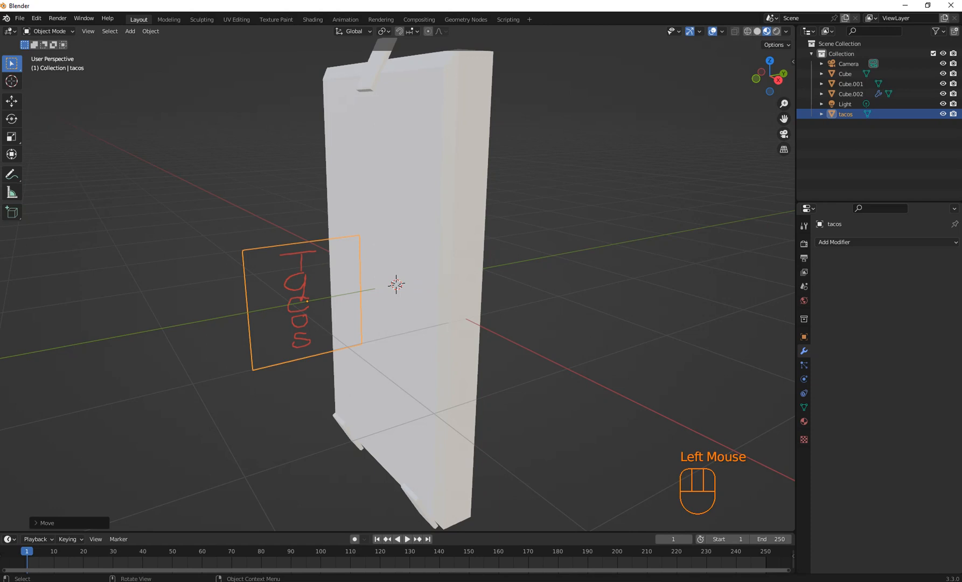
Try to rotate the tacos plane about the global Z axis so the image faces the front of the panel
{"action": "key", "text": "KP_1"}
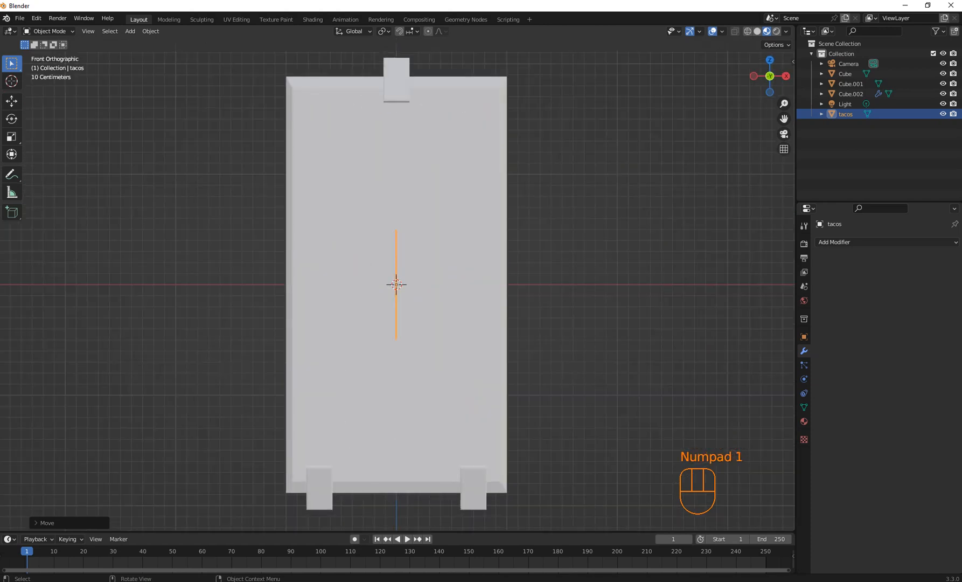
{"action": "key", "text": "r"}
{"action": "key", "text": "z"}
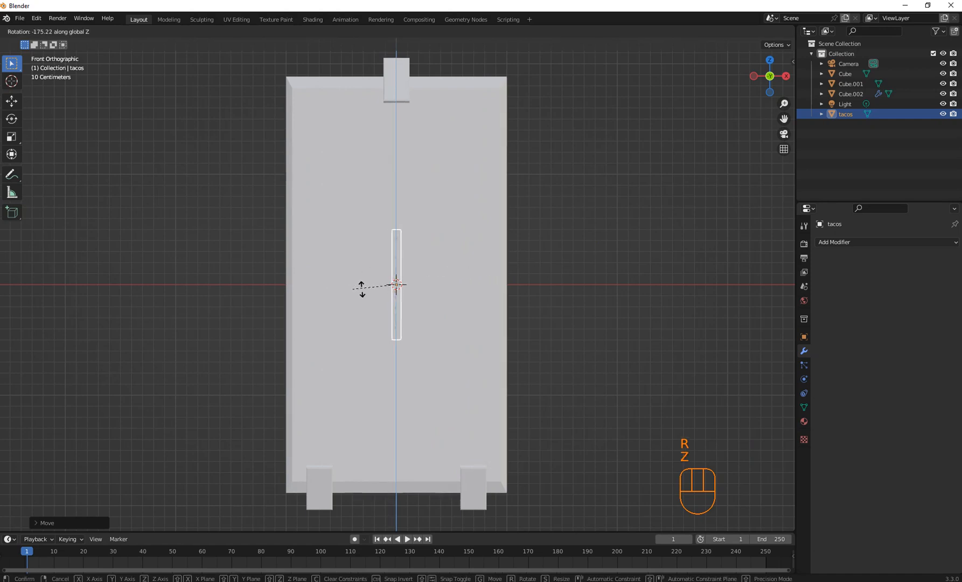
{"action": "key", "text": "KP_9"}
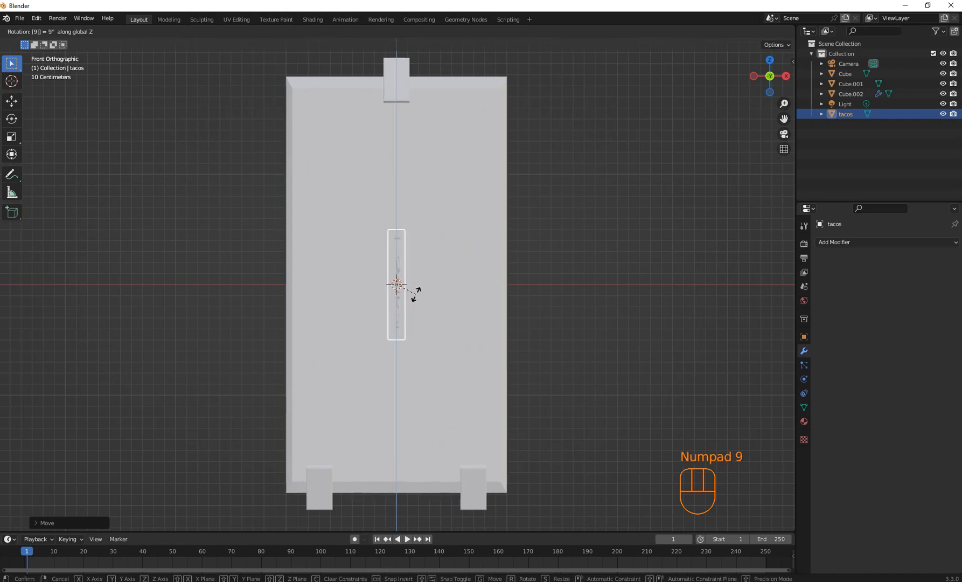
{"action": "key", "text": "KP_0"}
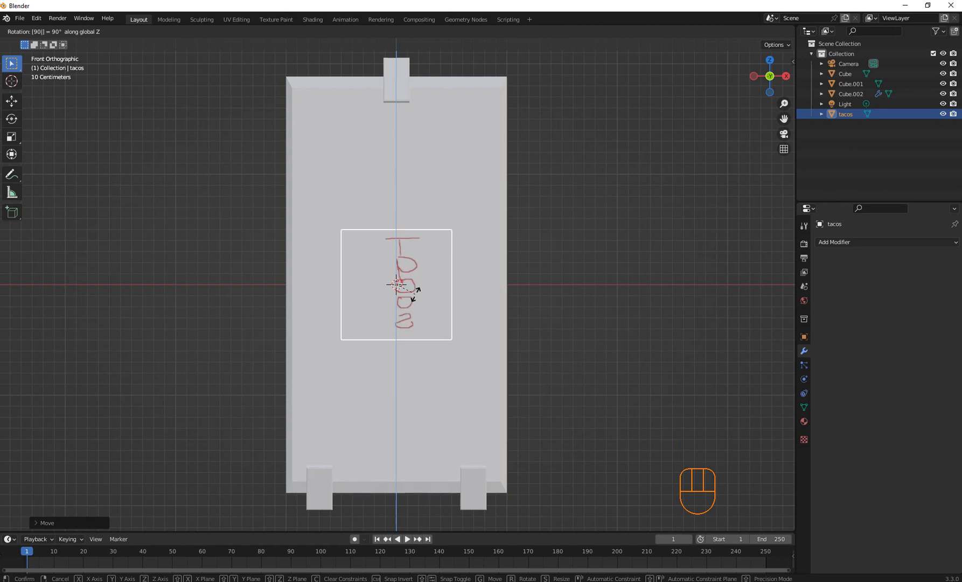
{"action": "key", "text": "BackSpace"}
{"action": "key", "text": "BackSpace"}
{"action": "key", "text": "KP_1"}
{"action": "key", "text": "KP_8"}
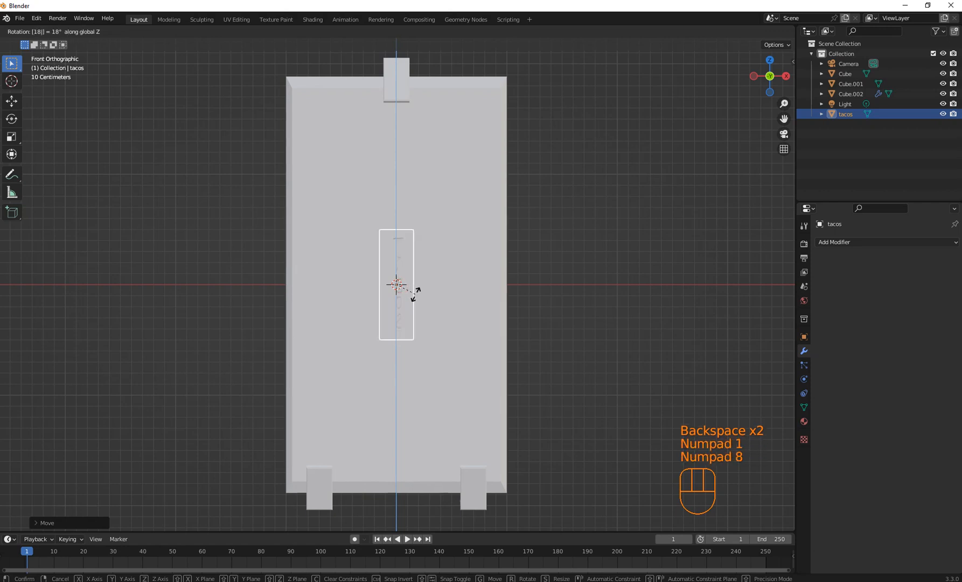
{"action": "key", "text": "KP_0"}
{"action": "key", "text": "BackSpace"}
{"action": "key", "text": "BackSpace"}
{"action": "key", "text": "BackSpace"}
{"action": "key", "text": "BackSpace"}
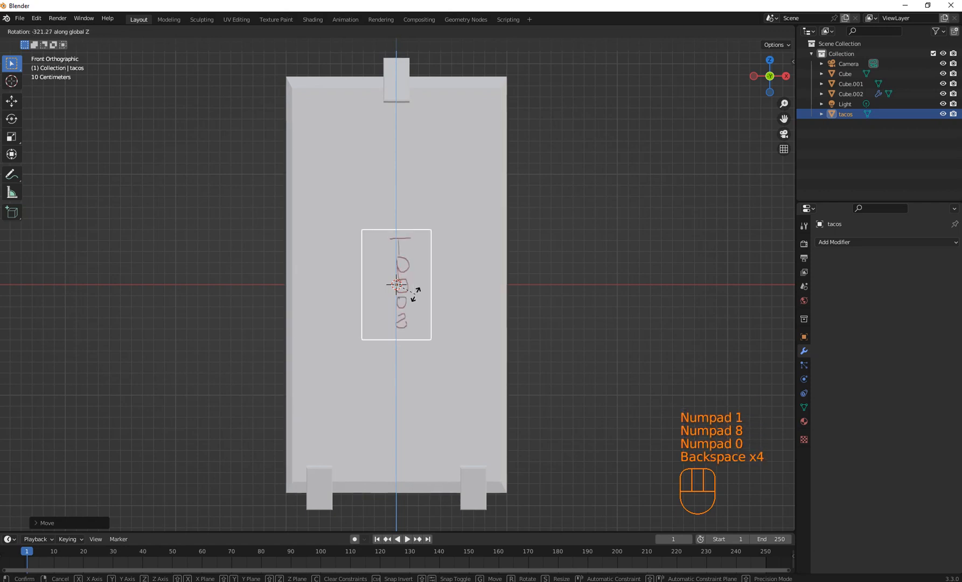
{"action": "key", "text": "KP_Enter"}
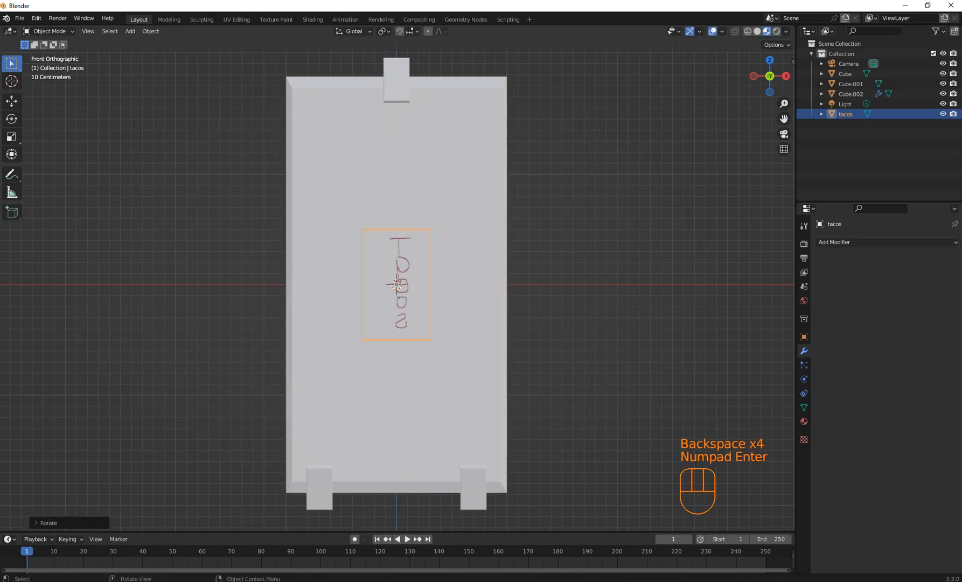
Try to scale the tacos plane up to about 3.8 times its size and shift it over the panel's front
{"action": "left_click", "coordinate": [397, 284]}
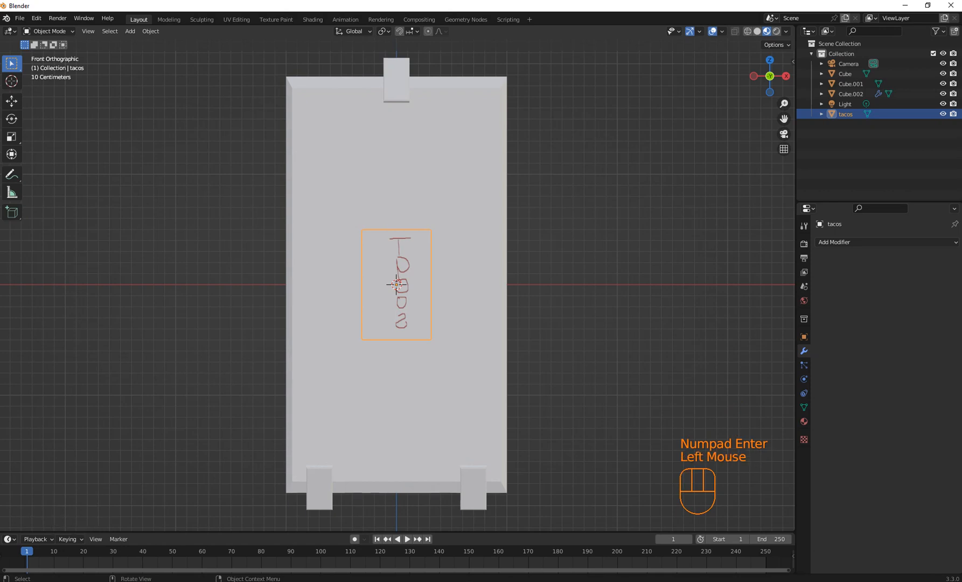
{"action": "scroll", "coordinate": [396, 284], "scroll_direction": "up", "scroll_amount": 2}
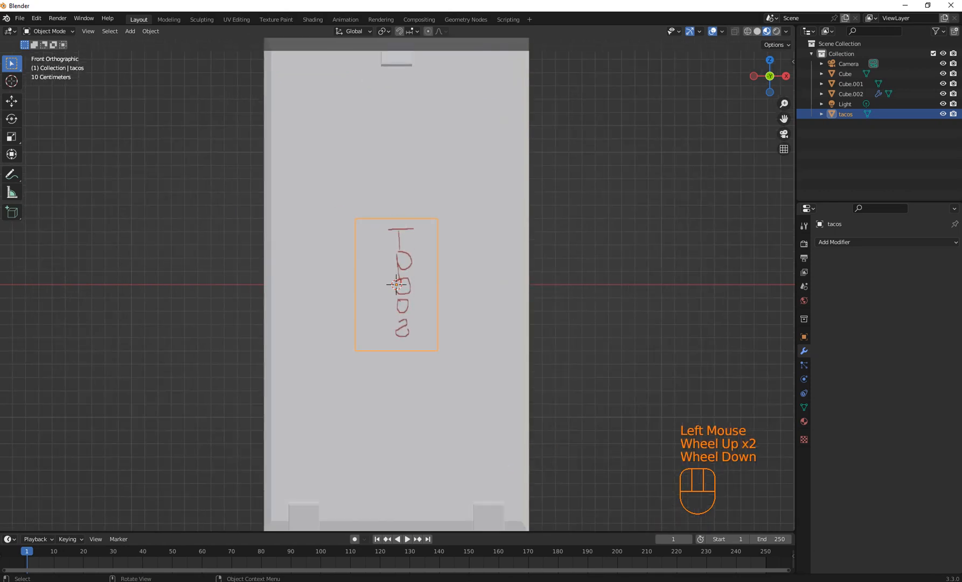
{"action": "key", "text": "s"}
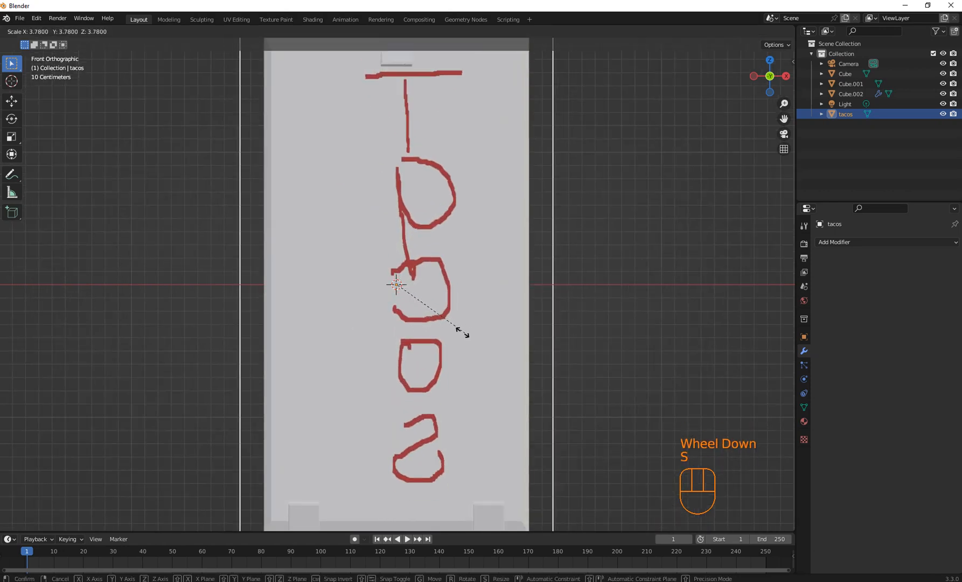
{"action": "left_click", "coordinate": [457, 331]}
{"action": "scroll", "coordinate": [457, 331], "scroll_direction": "down", "scroll_amount": 2}
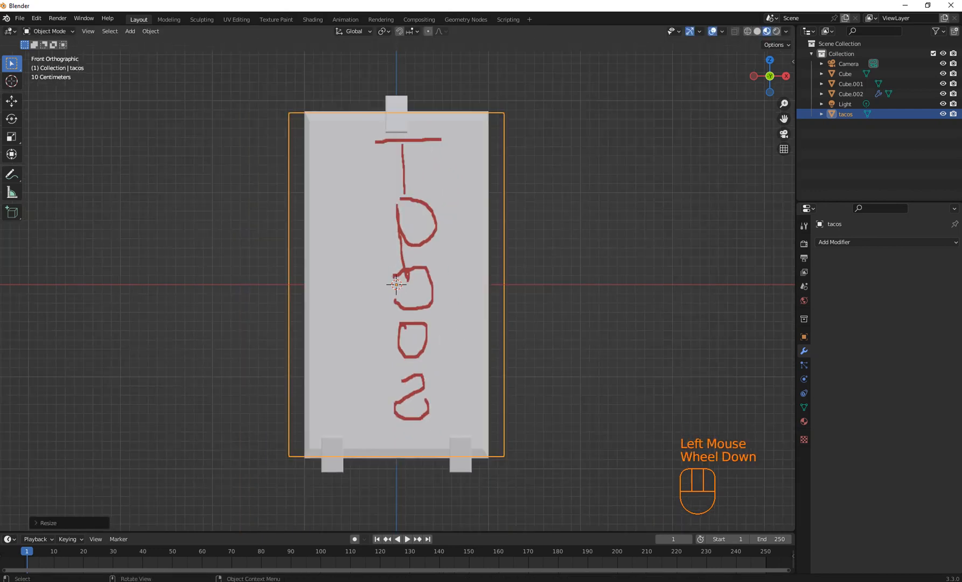
{"action": "key", "text": "g"}
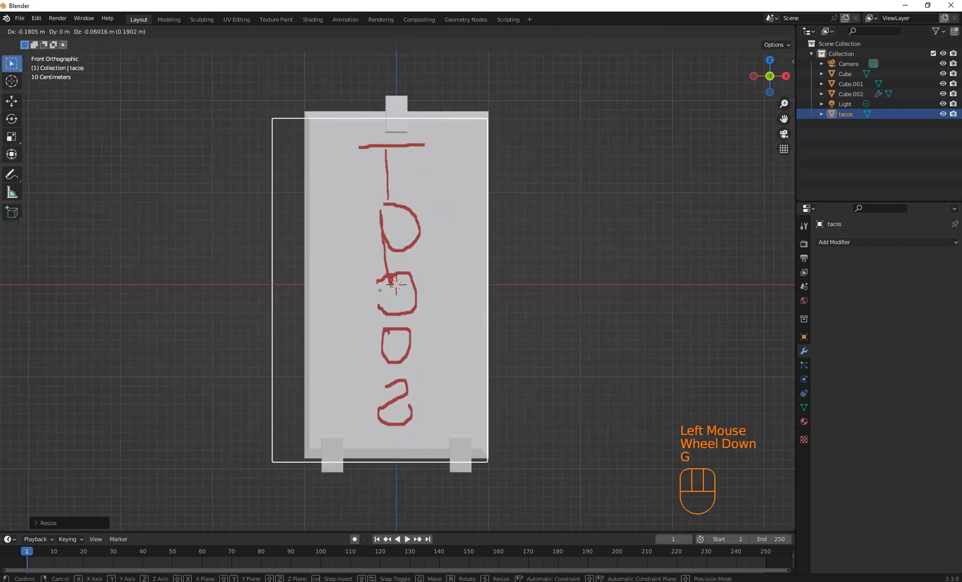
{"action": "left_click", "coordinate": [440, 336]}
{"action": "middle_click_drag", "start_coordinate": [441, 336], "coordinate": [515, 353]}
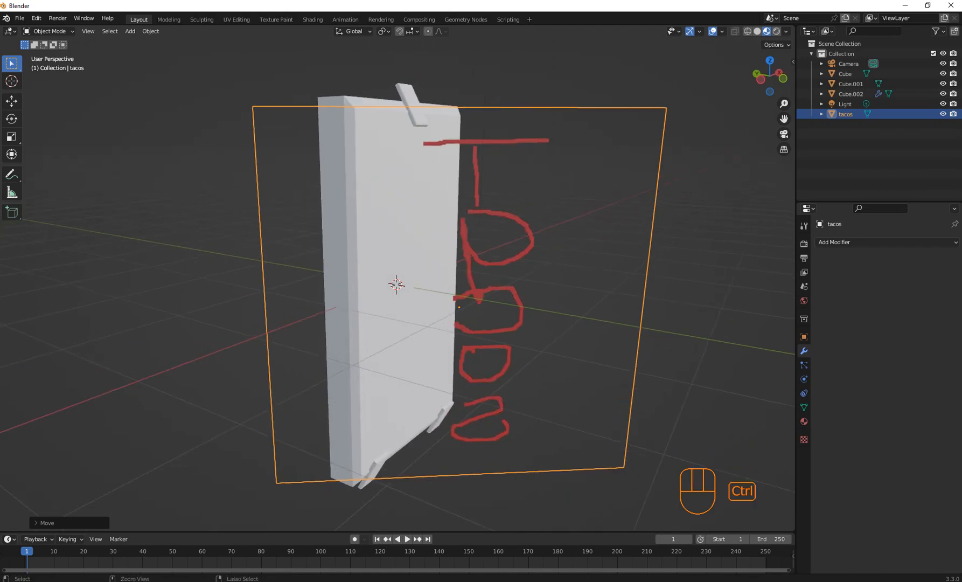
Undo the tacos plane's recent move, scaling and rotation, together with its earlier move out in front of the panel
{"action": "key", "text": "ctrl+z"}
{"action": "key", "text": "ctrl+z"}
{"action": "key", "text": "ctrl+z"}
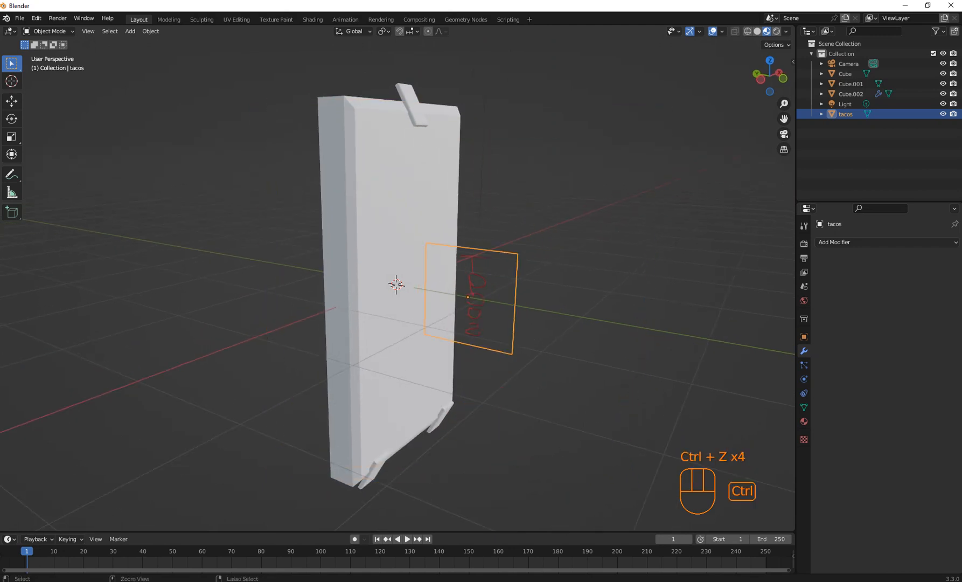
{"action": "key", "text": "ctrl+z"}
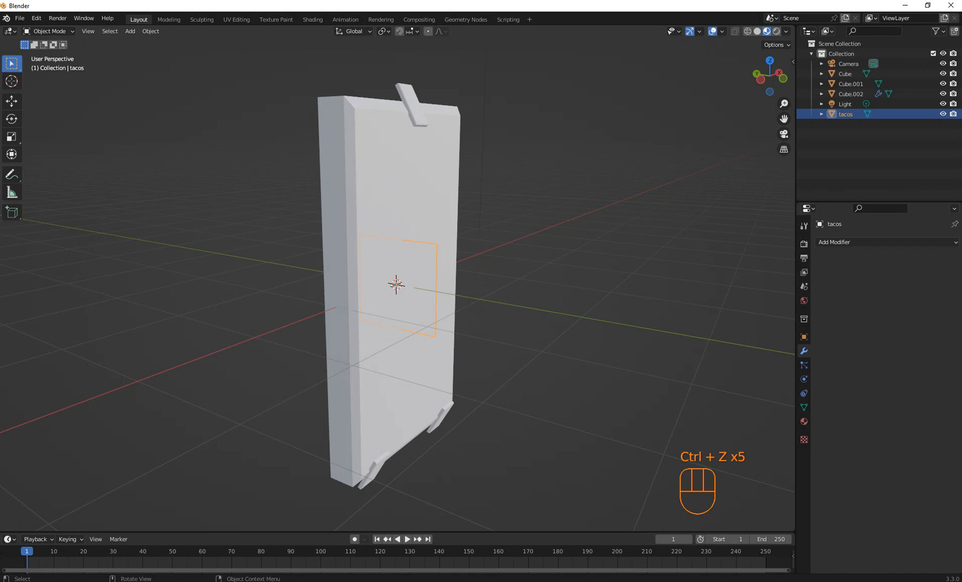
Move the tacos plane about 0.83 m along negative Y so it sits in front of the panel
{"action": "key", "text": "r"}
{"action": "key", "text": "Escape"}
{"action": "key", "text": "g"}
{"action": "key", "text": "y"}
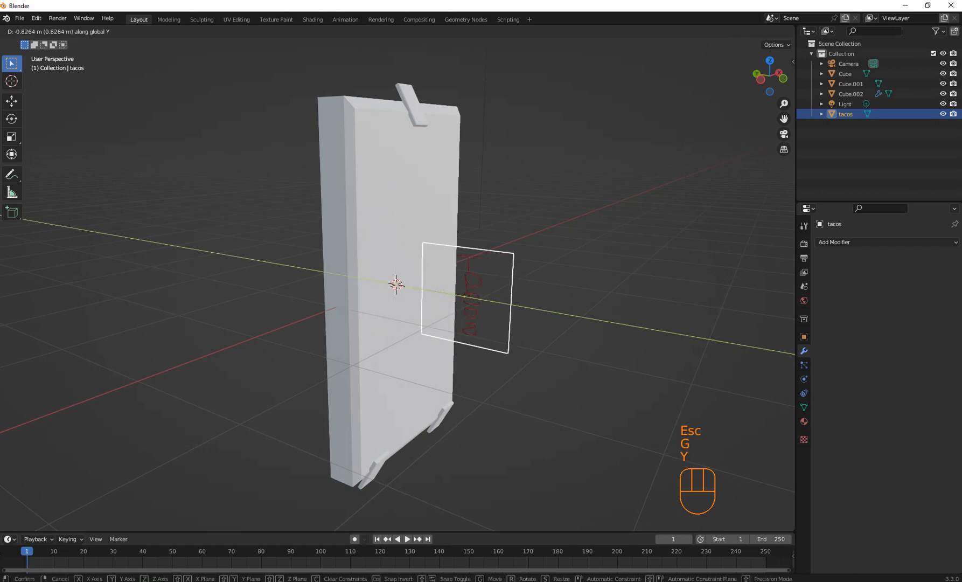
{"action": "left_click", "coordinate": [466, 289]}
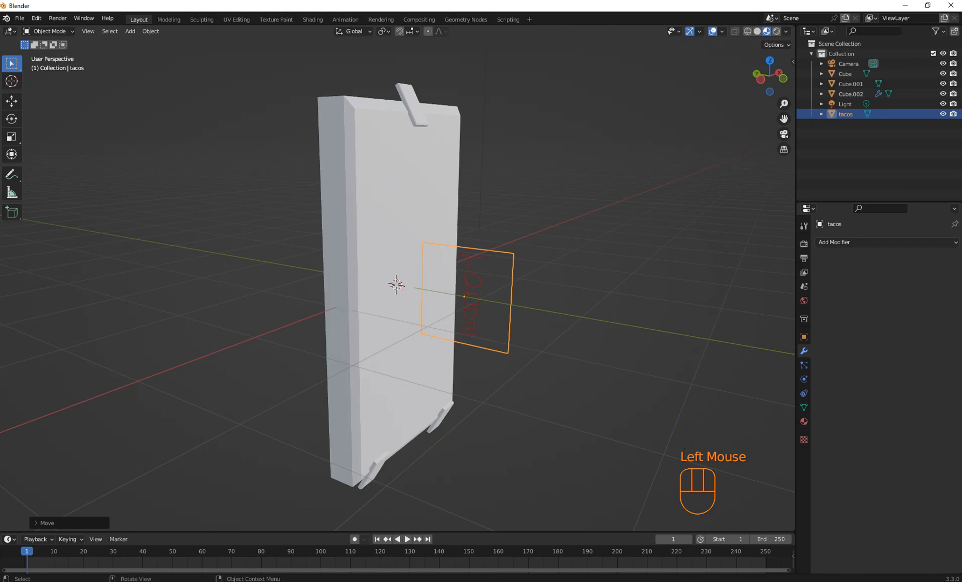
Rotate the tacos plane 90° about the global Z axis so it lies parallel to the panel's front face
{"action": "key", "text": "r"}
{"action": "key", "text": "z"}
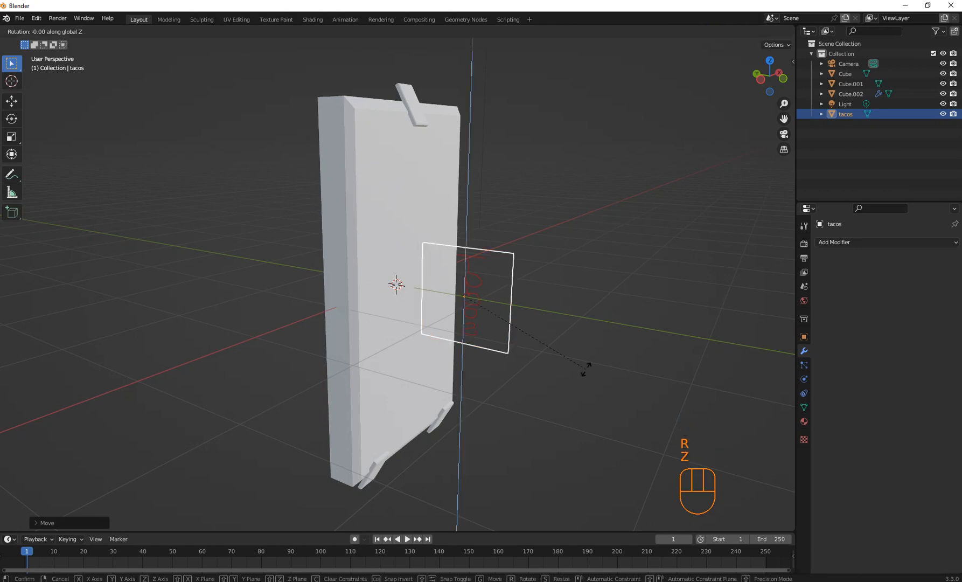
{"action": "key", "text": "KP_9"}
{"action": "key", "text": "KP_0"}
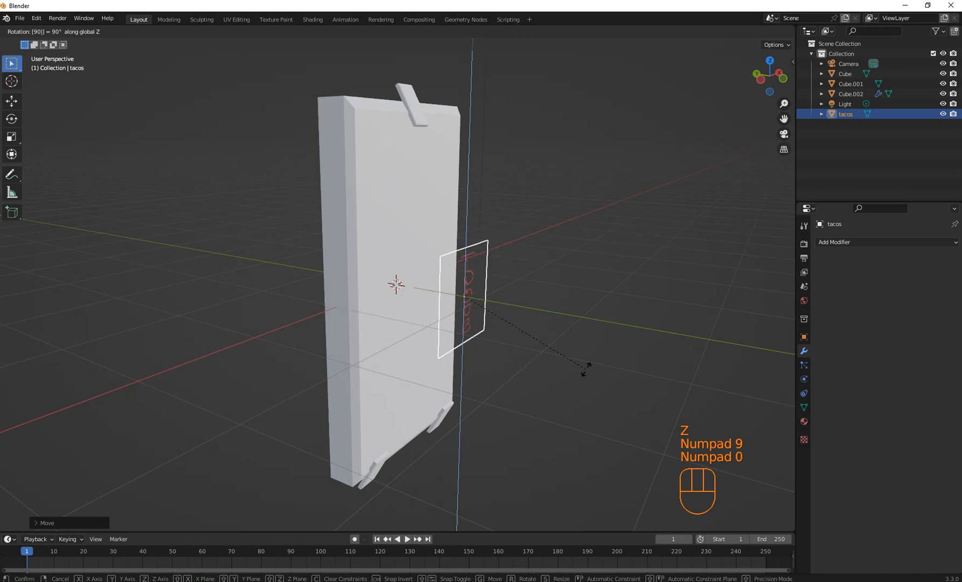
{"action": "key", "text": "KP_Enter"}
Shift the tacos plane sideways and enlarge it uniformly until the lettering fills most of the panel's height
{"action": "key", "text": "g"}
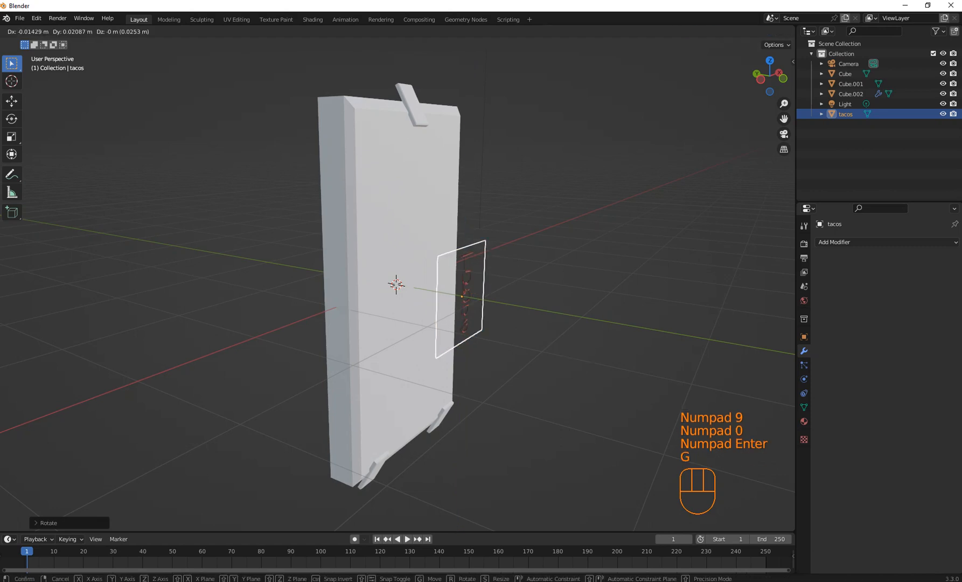
{"action": "left_click", "coordinate": [441, 297]}
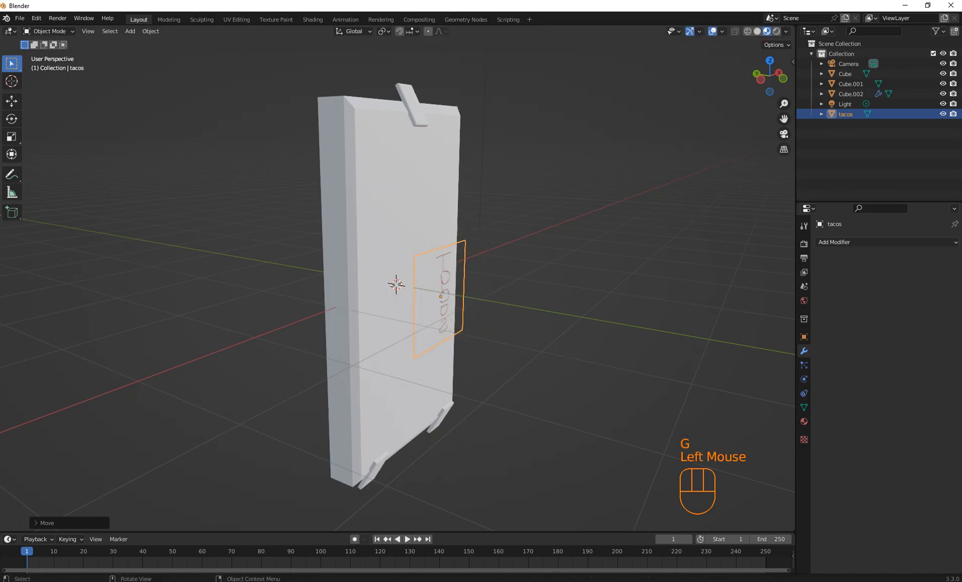
{"action": "key", "text": "KP_1"}
{"action": "key", "text": "s"}
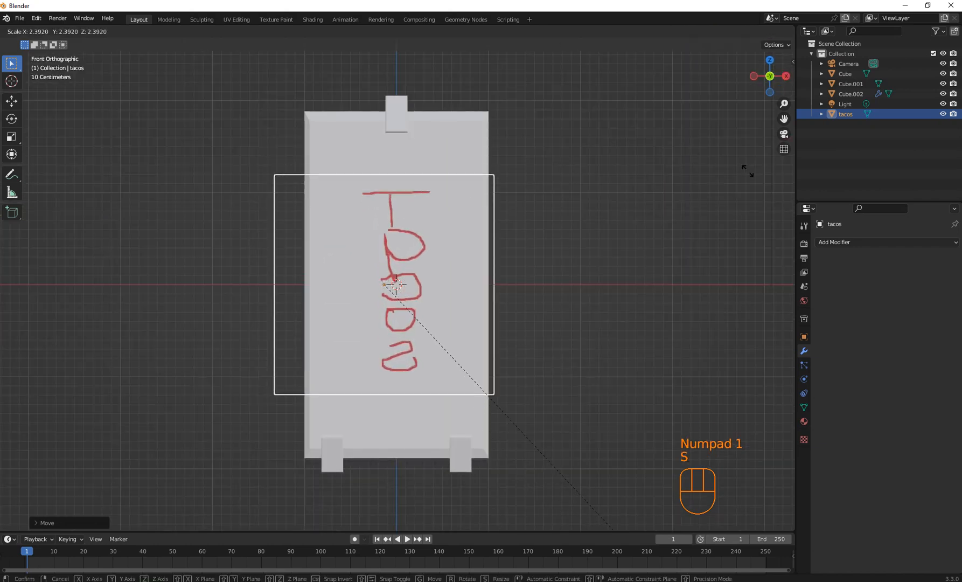
{"action": "left_click", "coordinate": [112, 196]}
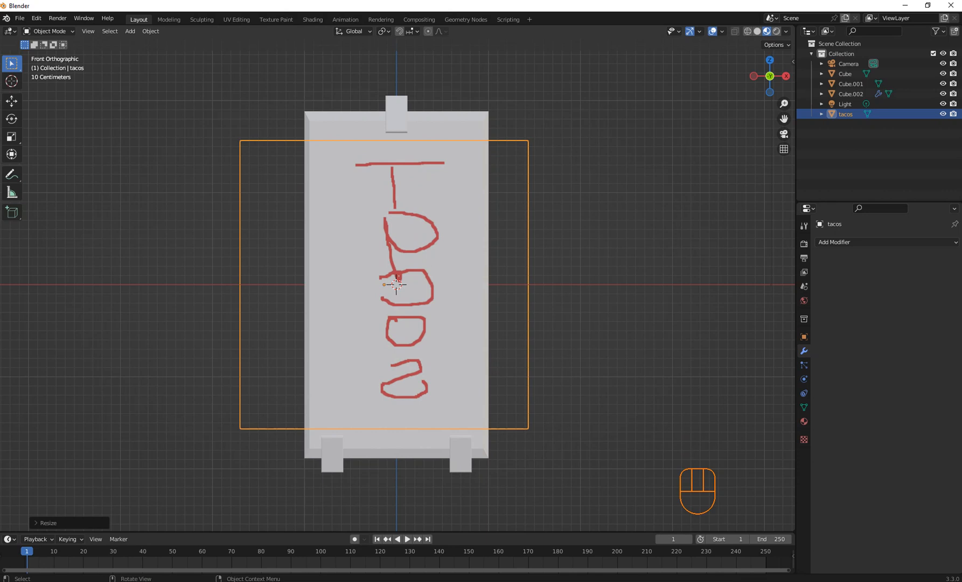
Rotate the tacos plane 180° about the global Z axis so the mirrored lettering reads correctly from the front
{"action": "key", "text": "r"}
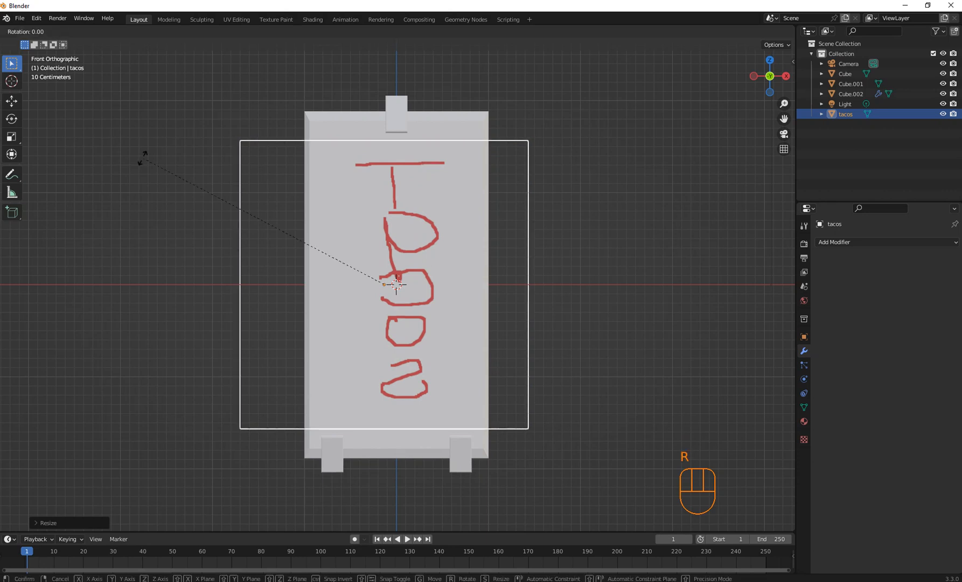
{"action": "key", "text": "z"}
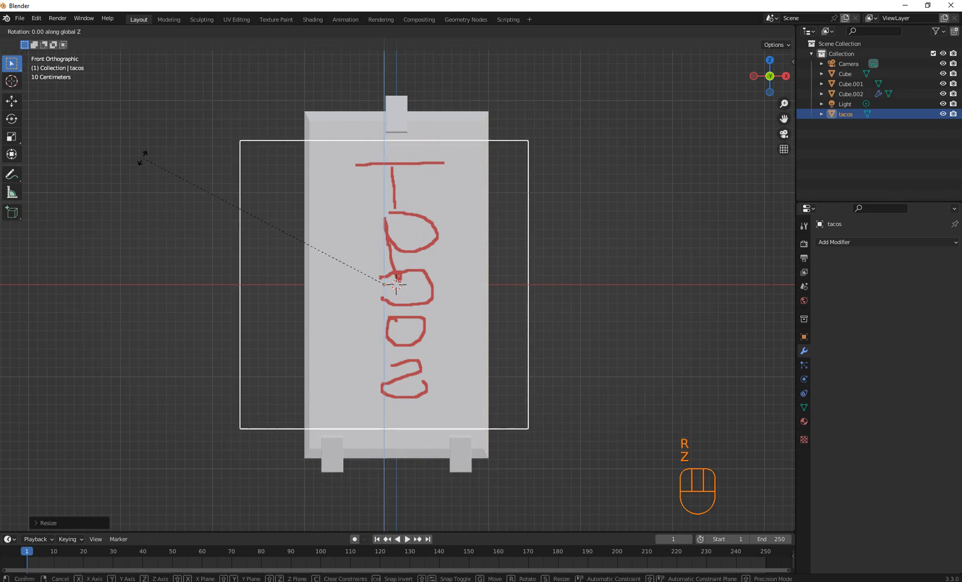
{"action": "key", "text": "KP_1"}
{"action": "key", "text": "KP_8"}
{"action": "key", "text": "KP_0"}
{"action": "key", "text": "KP_Enter"}
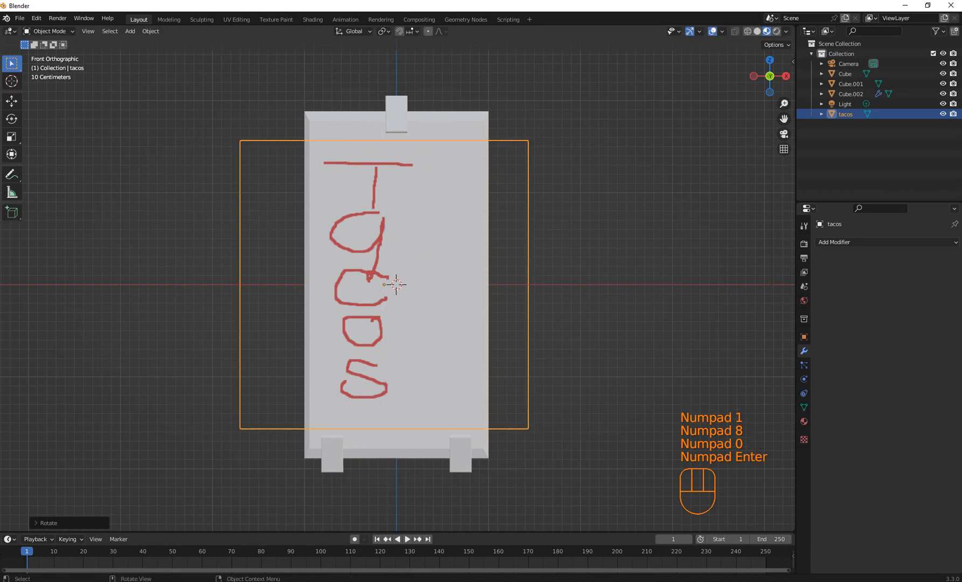
Centre the tacos lettering on the panel's front and scale the plane up slightly to nearly the panel's height
{"action": "key", "text": "g"}
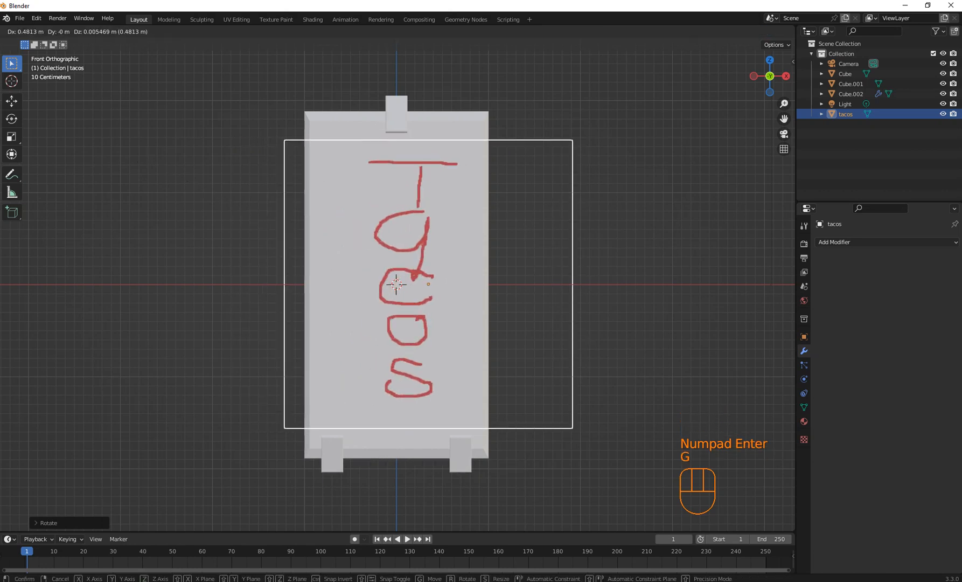
{"action": "left_click", "coordinate": [411, 290]}
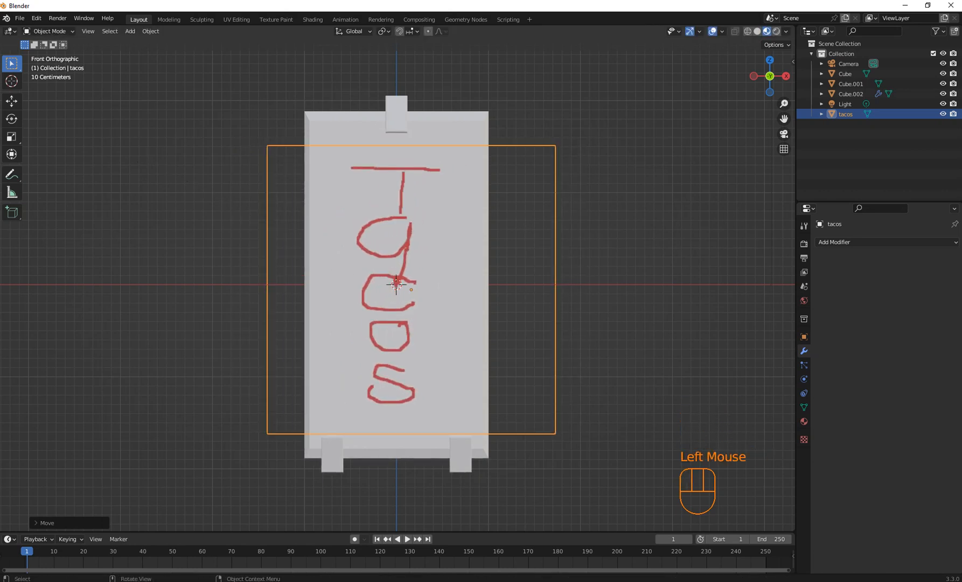
{"action": "key", "text": "s"}
{"action": "left_click", "coordinate": [590, 342]}
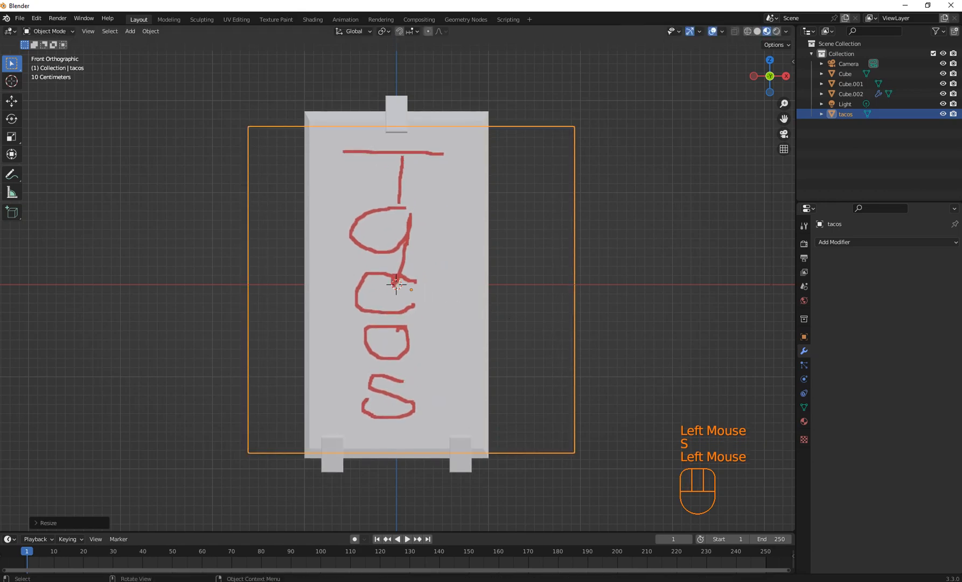
Add a Shrinkwrap modifier to the tacos plane with the panel, Cube, as its target
{"action": "left_click", "coordinate": [483, 314]}
{"action": "middle_click_drag", "start_coordinate": [483, 315], "coordinate": [561, 341]}
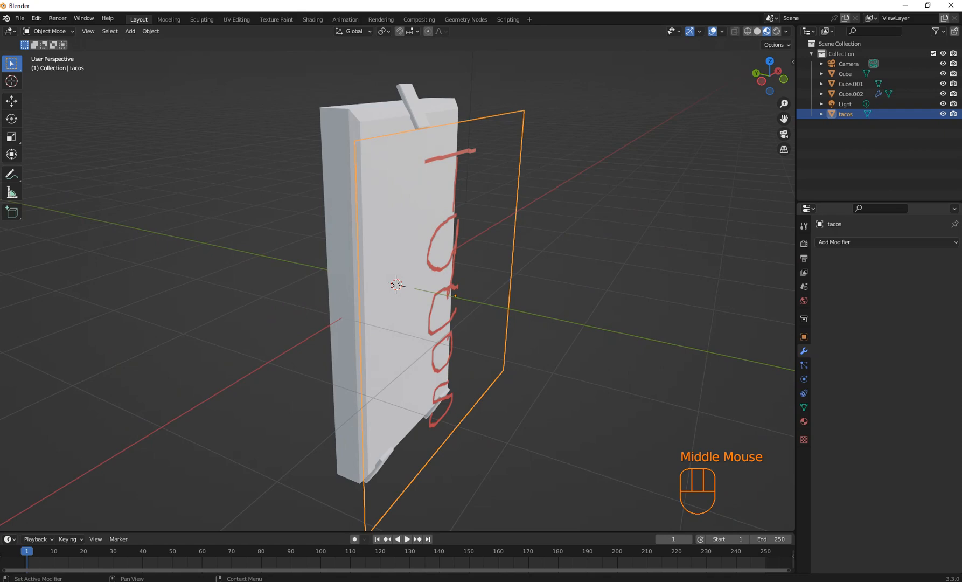
{"action": "left_click", "coordinate": [834, 242]}
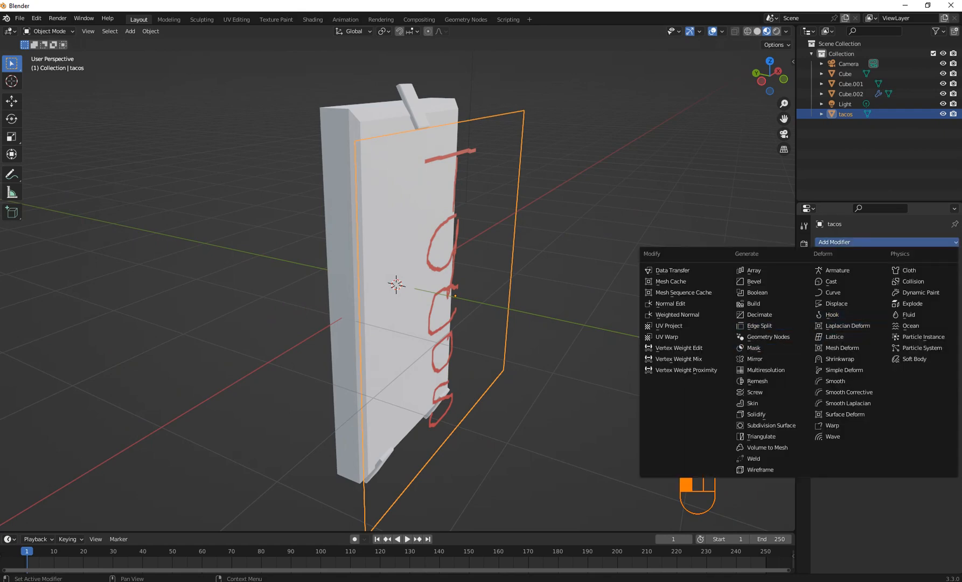
{"action": "left_click", "coordinate": [840, 359]}
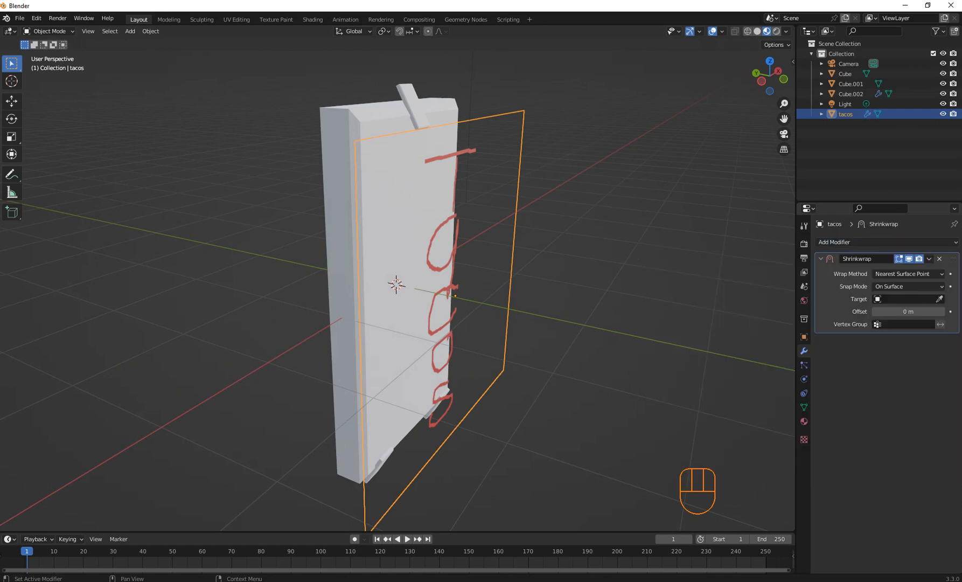
{"action": "left_click", "coordinate": [940, 299]}
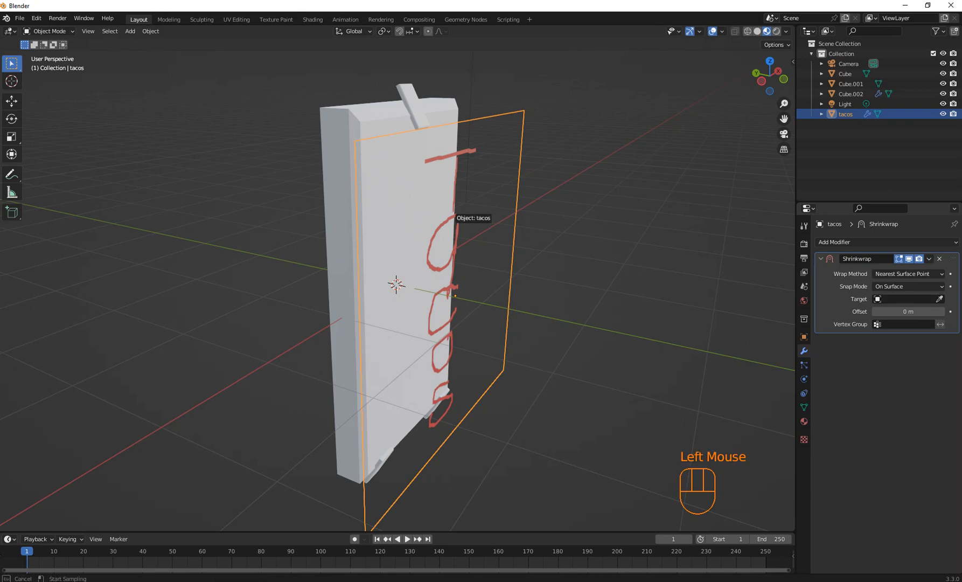
{"action": "left_click", "coordinate": [370, 107]}
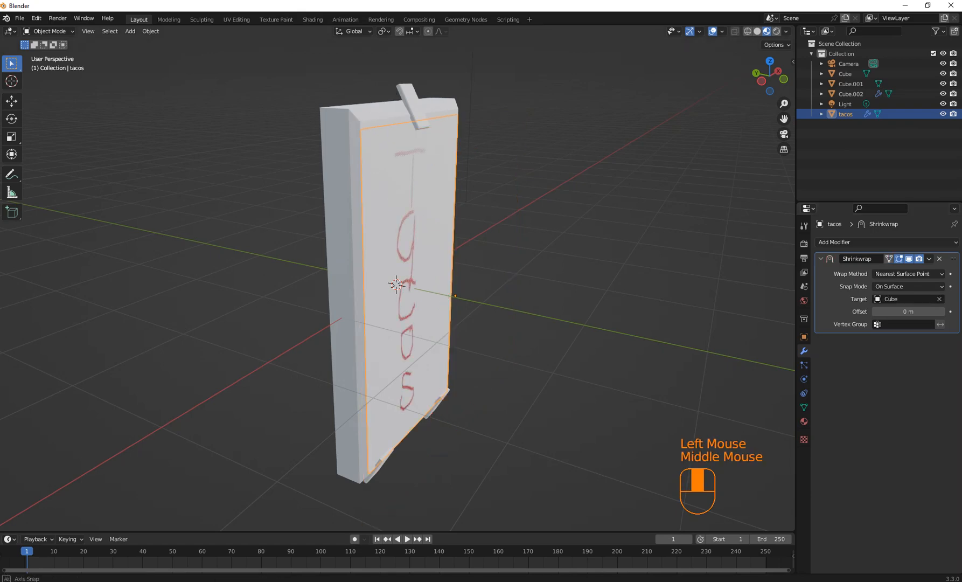
{"action": "middle_click_drag", "start_coordinate": [396, 284], "coordinate": [396, 284]}
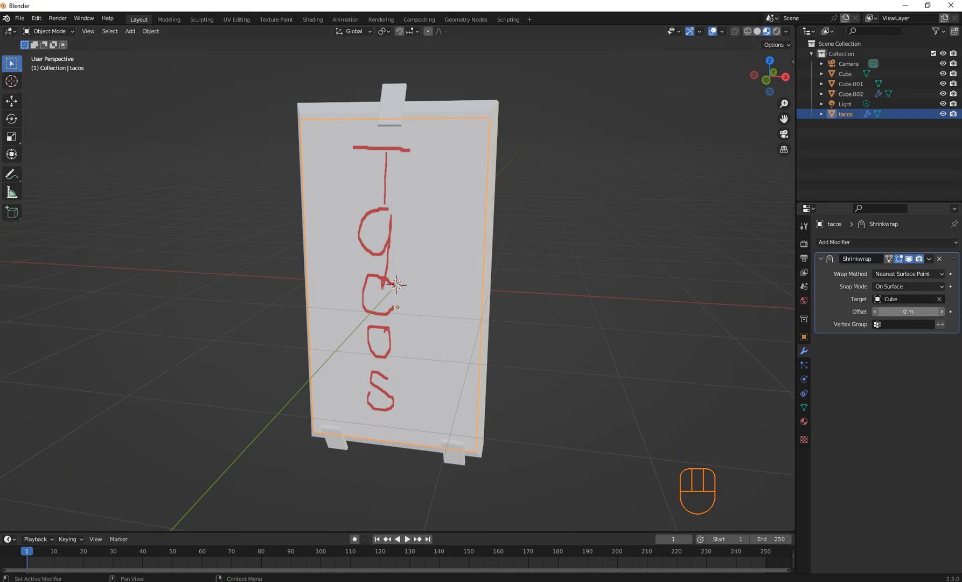
Set the tacos plane's Shrinkwrap offset to 0.03 m so the lettering sits just above the panel, and deselect the plane
{"action": "mouse_move", "coordinate": [908, 312]}
{"action": "left_mouse_down"}
{"action": "mouse_move", "coordinate": [900, 311]}
{"action": "mouse_move", "coordinate": [922, 312]}
{"action": "left_mouse_up"}
{"action": "middle_click_drag", "start_coordinate": [512, 291], "coordinate": [579, 291]}
{"action": "left_click", "coordinate": [591, 291]}
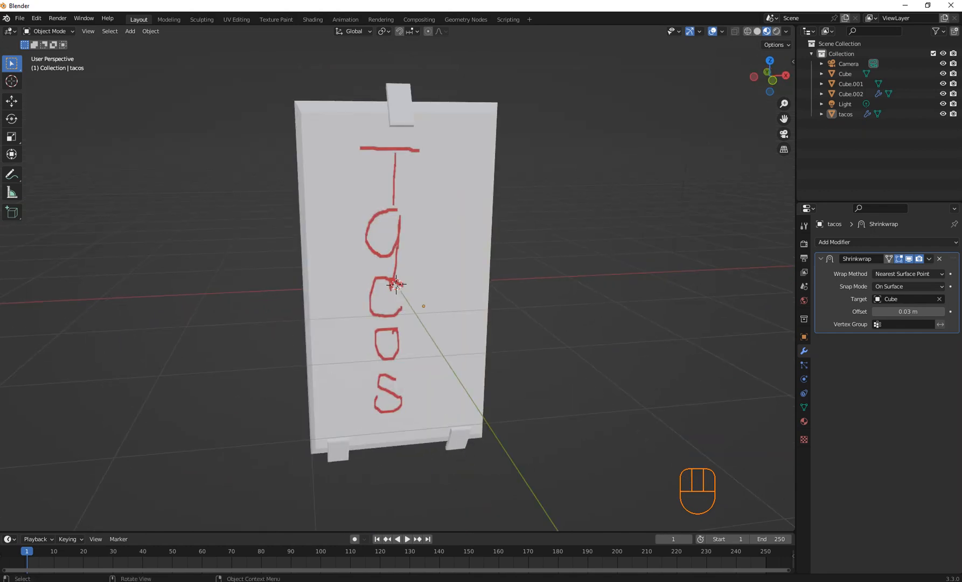
Add a cylinder mesh at the panel's centre and stretch it along global Z until it is slightly taller than the panel
{"action": "scroll", "coordinate": [396, 284], "scroll_direction": "down", "scroll_amount": 2}
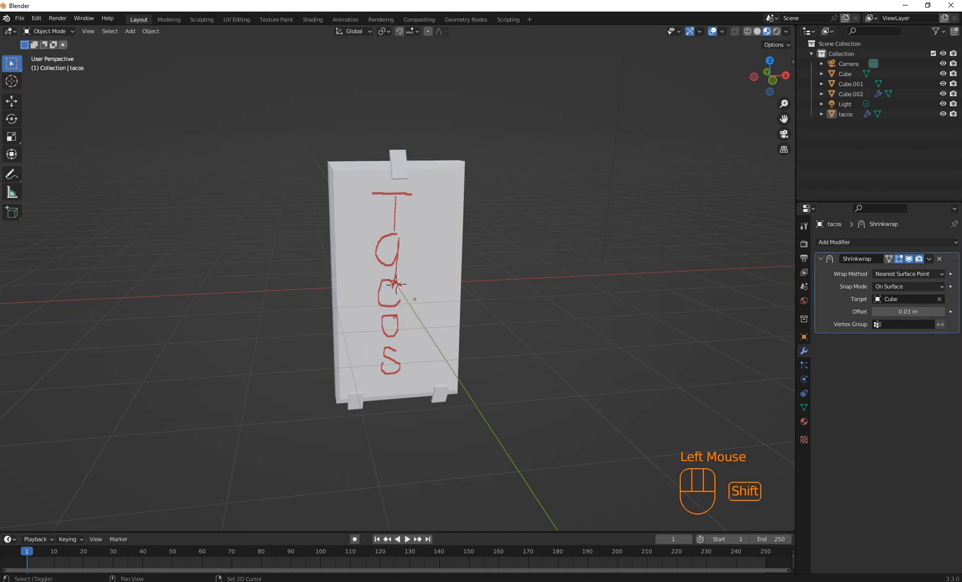
{"action": "key", "text": "shift+a"}
{"action": "mouse_move", "coordinate": [338, 213]}
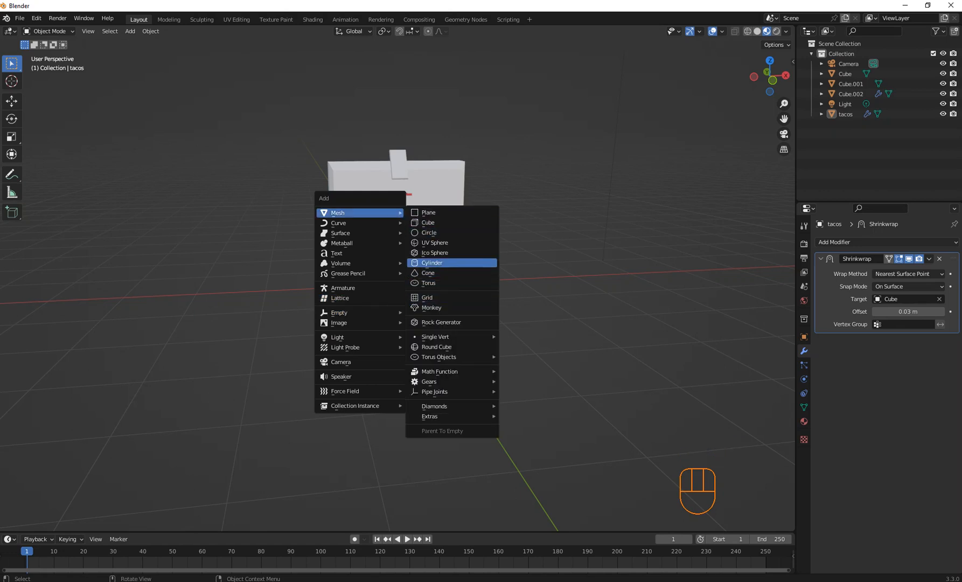
{"action": "left_click", "coordinate": [432, 262]}
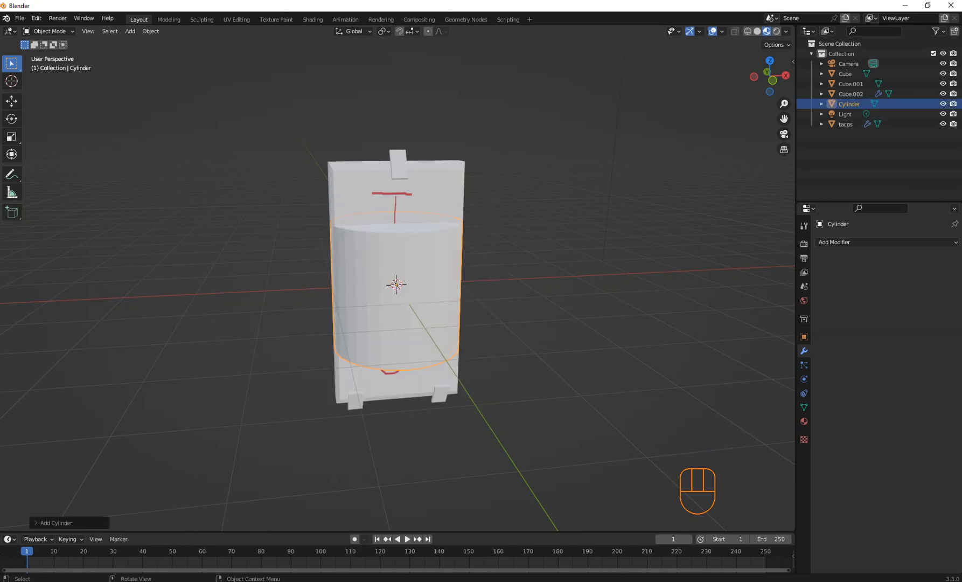
{"action": "key", "text": "s"}
{"action": "key", "text": "z"}
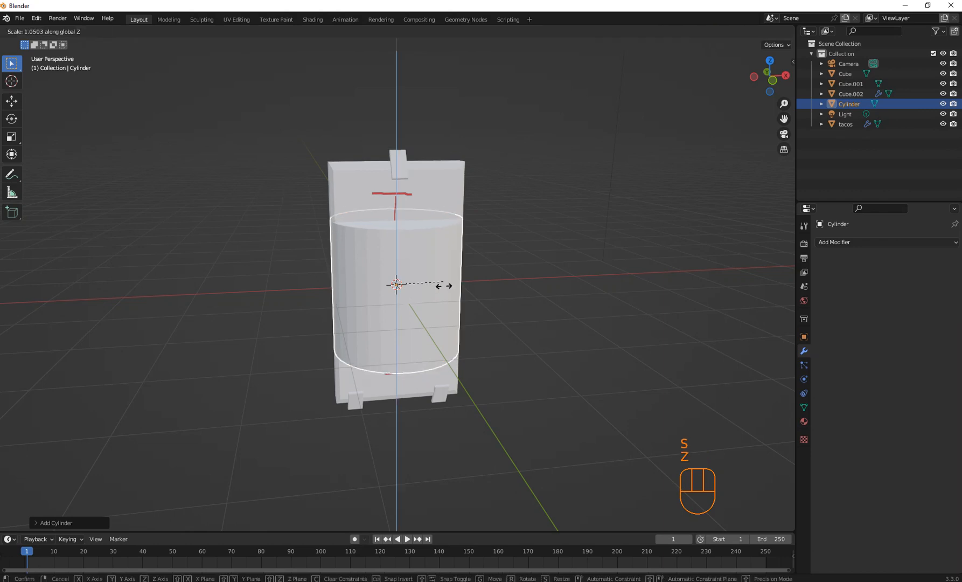
{"action": "left_click", "coordinate": [439, 356]}
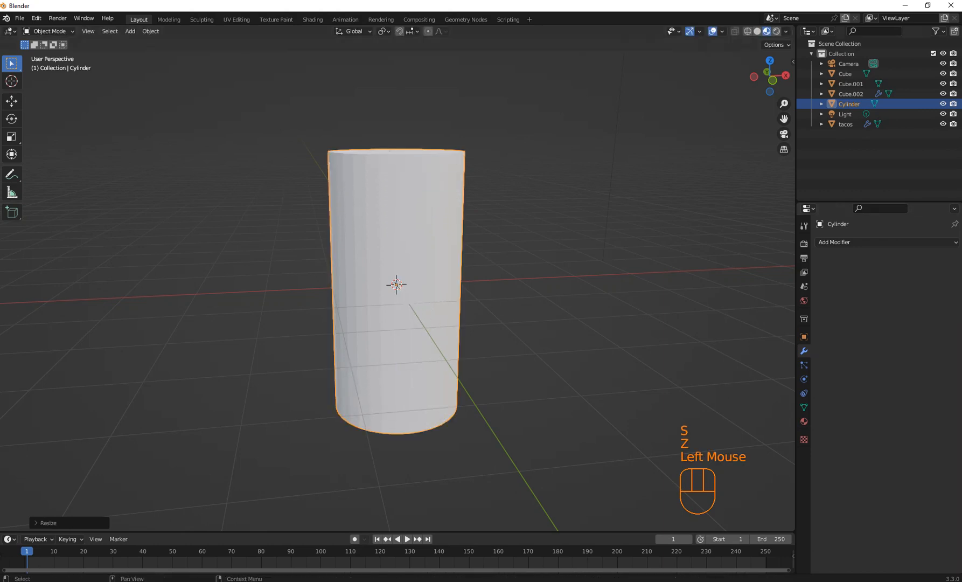
Change the Shrinkwrap target of the tacos plane to Cylinder
{"action": "left_click", "coordinate": [845, 123]}
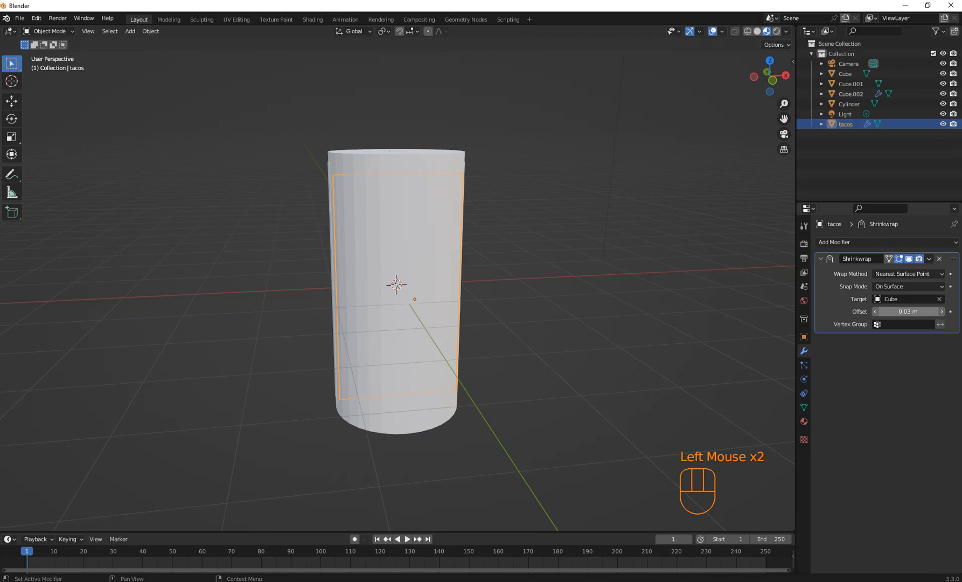
{"action": "left_click", "coordinate": [907, 299]}
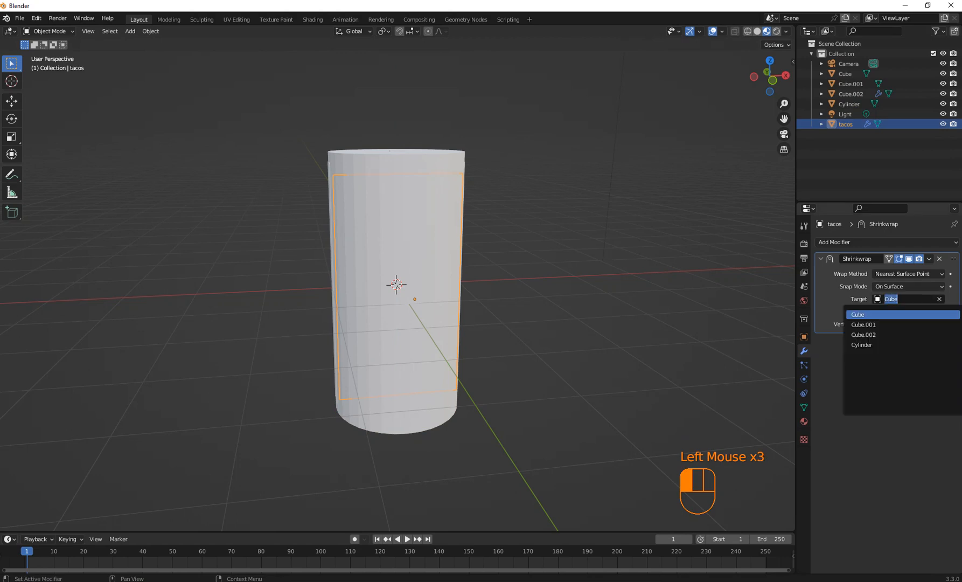
{"action": "left_click", "coordinate": [862, 345]}
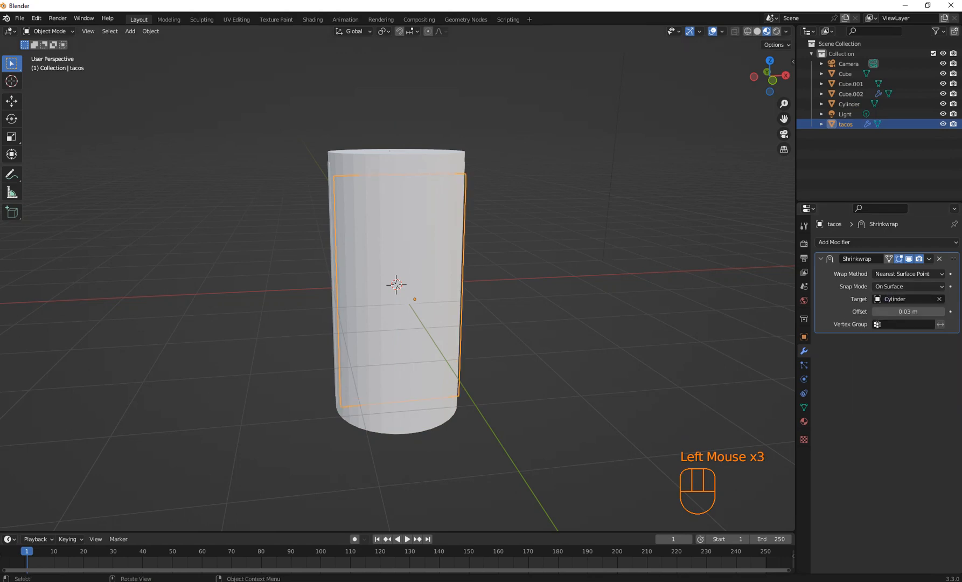
Move the cylinder about 1.4 m along global Y so it stands clear behind the panel
{"action": "scroll", "coordinate": [398, 291], "scroll_direction": "down", "scroll_amount": 1}
{"action": "mouse_move", "coordinate": [397, 290]}
{"action": "middle_mouse_down"}
{"action": "mouse_move", "coordinate": [515, 318]}
{"action": "mouse_move", "coordinate": [397, 284]}
{"action": "middle_mouse_up"}
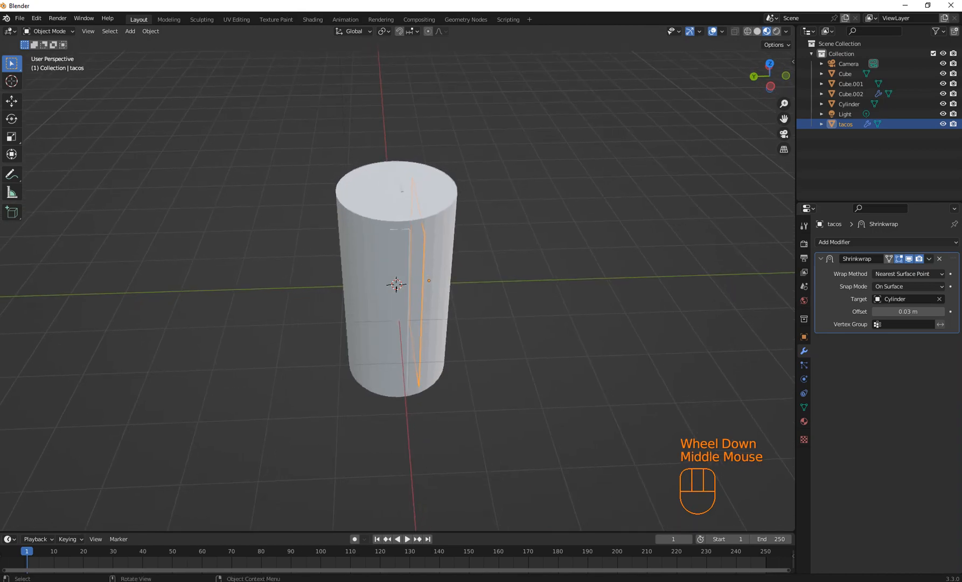
{"action": "left_click", "coordinate": [397, 284]}
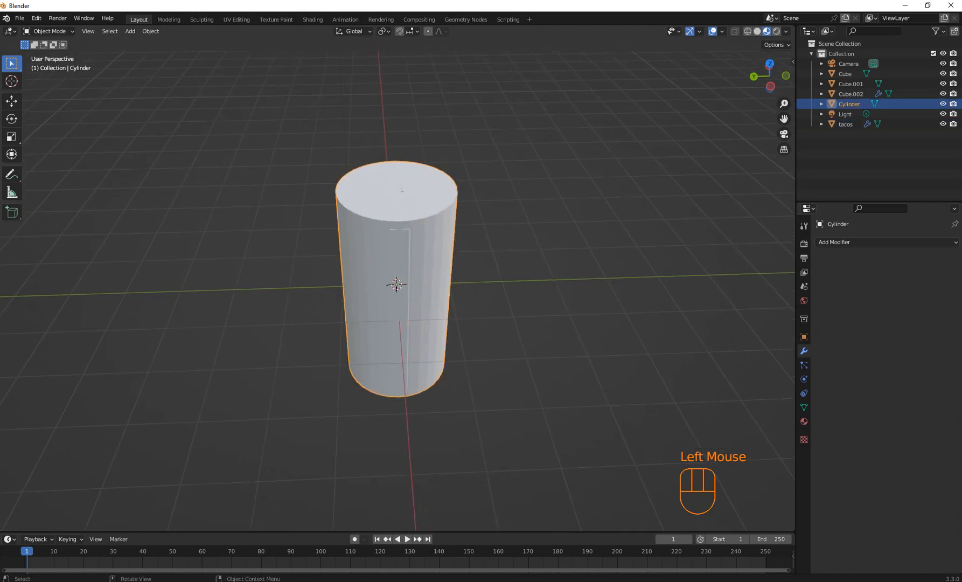
{"action": "key", "text": "g"}
{"action": "key", "text": "z"}
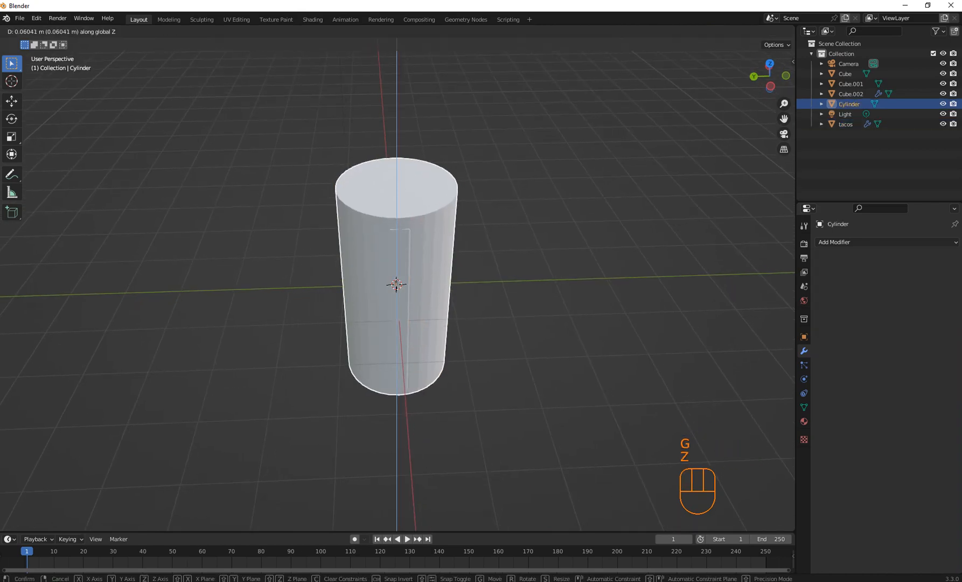
{"action": "key", "text": "y"}
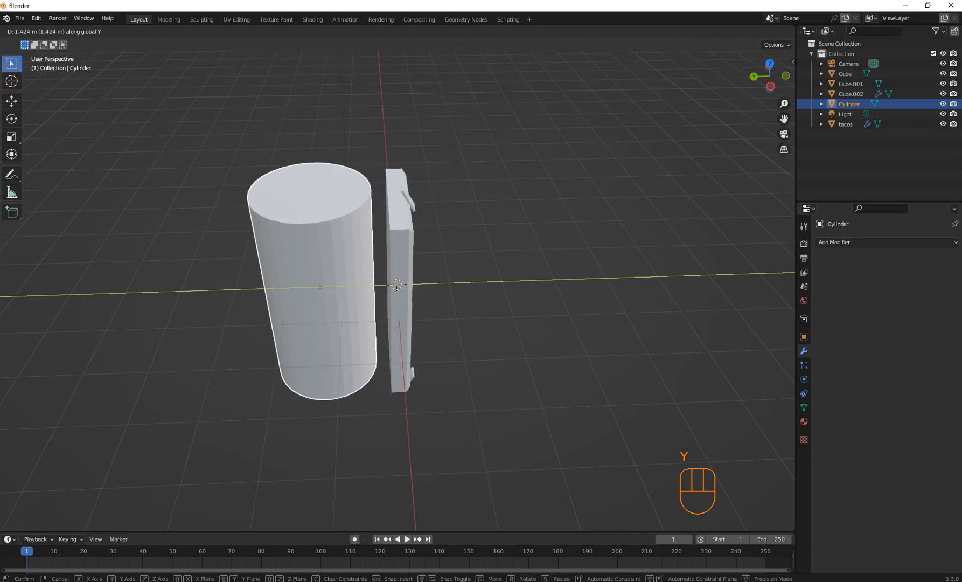
{"action": "left_click", "coordinate": [396, 284]}
Hide the sign panel, Cube, in the viewport
{"action": "left_click", "coordinate": [397, 284]}
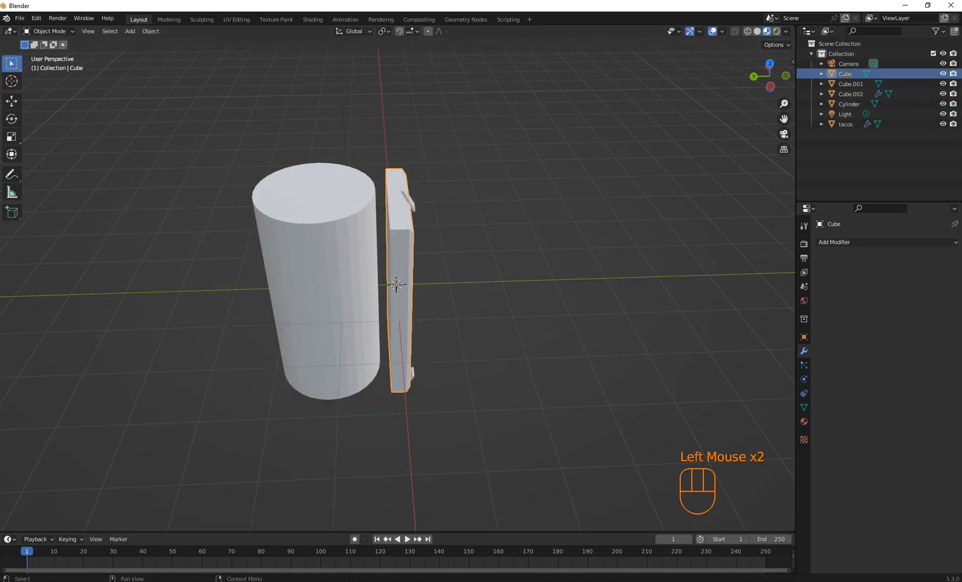
{"action": "left_click", "coordinate": [943, 74]}
{"action": "middle_click_drag", "start_coordinate": [485, 270], "coordinate": [397, 284]}
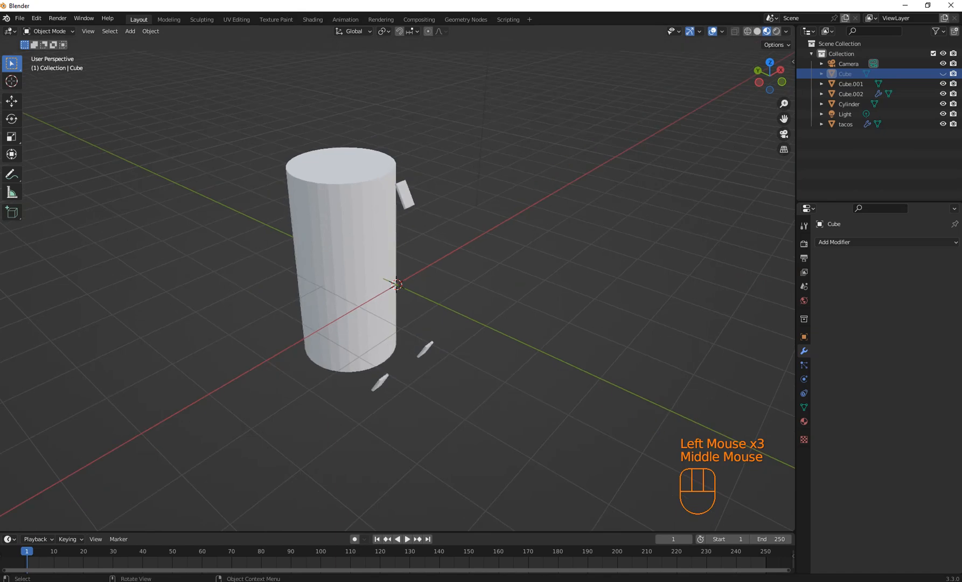
Reselect Cylinder as the tacos plane's Shrinkwrap target, and replace that modifier with a fresh Shrinkwrap
{"action": "left_click", "coordinate": [397, 284]}
{"action": "scroll", "coordinate": [377, 269], "scroll_direction": "up", "scroll_amount": 1}
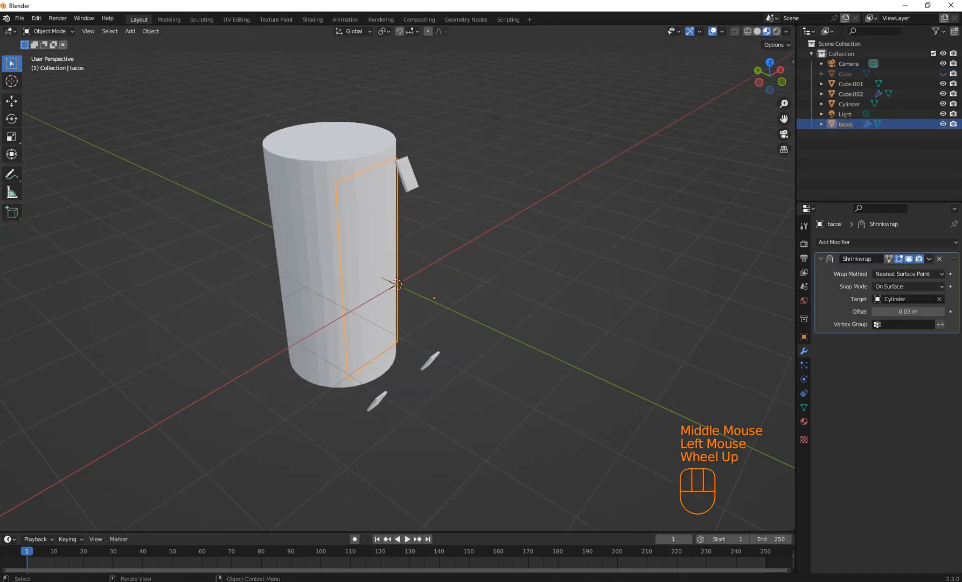
{"action": "left_click", "coordinate": [908, 299]}
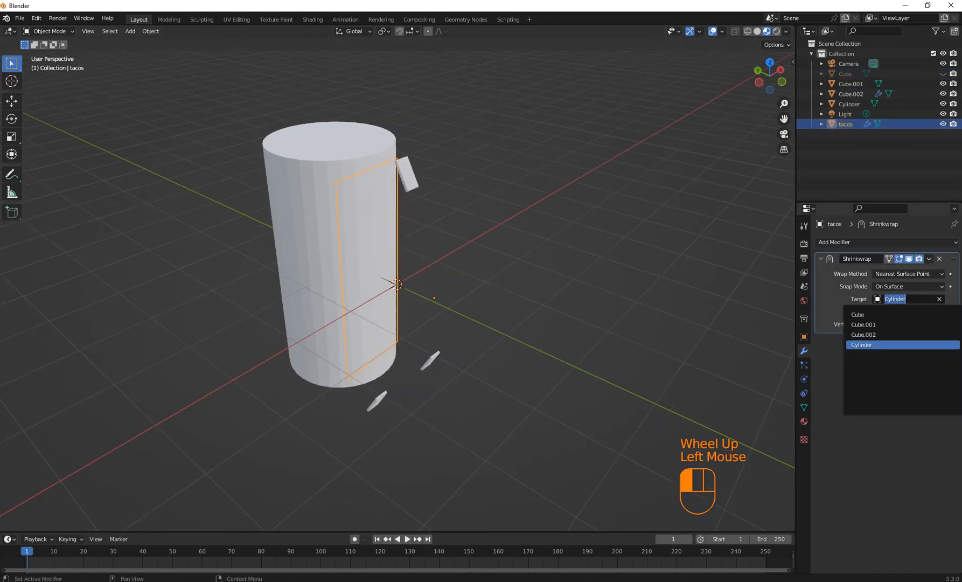
{"action": "left_click", "coordinate": [862, 345]}
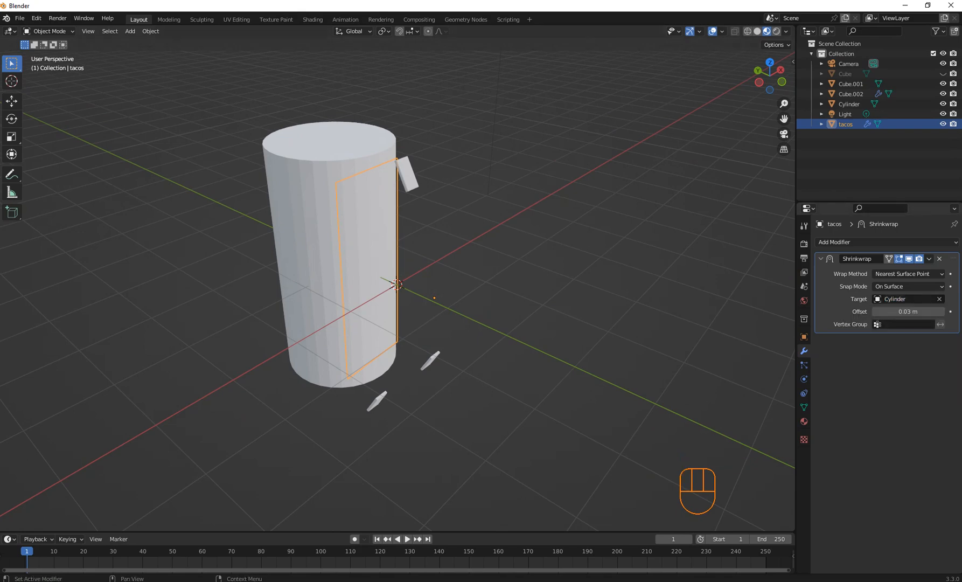
{"action": "left_click", "coordinate": [940, 259]}
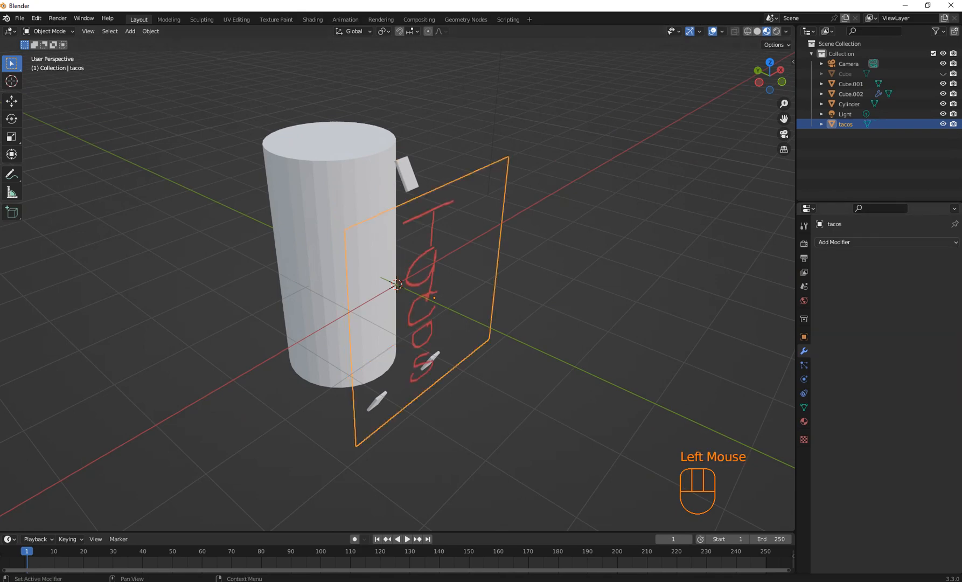
{"action": "left_click", "coordinate": [834, 242]}
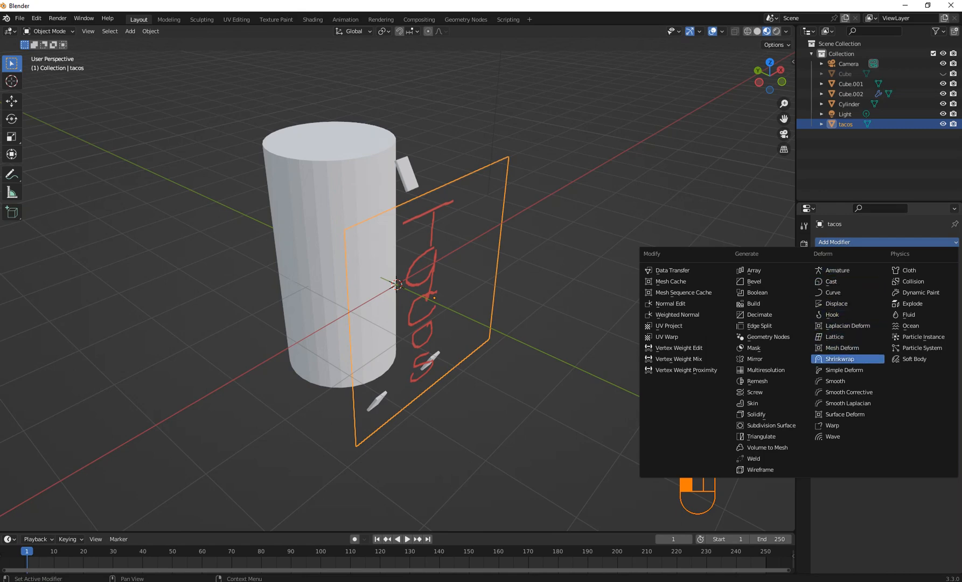
{"action": "left_click", "coordinate": [840, 359]}
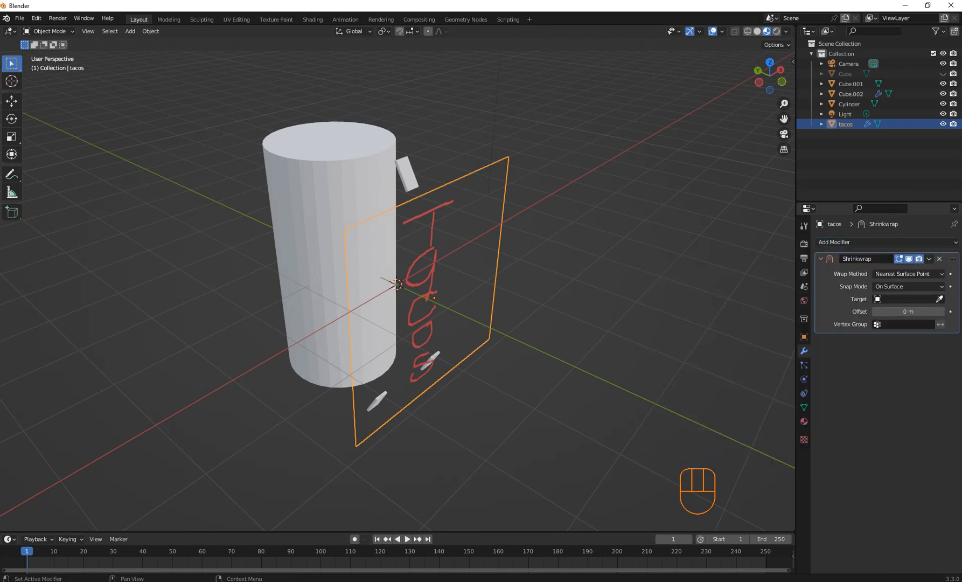
Set the new Shrinkwrap's wrap method to Project and pick the cylinder as its target
{"action": "left_click", "coordinate": [911, 274]}
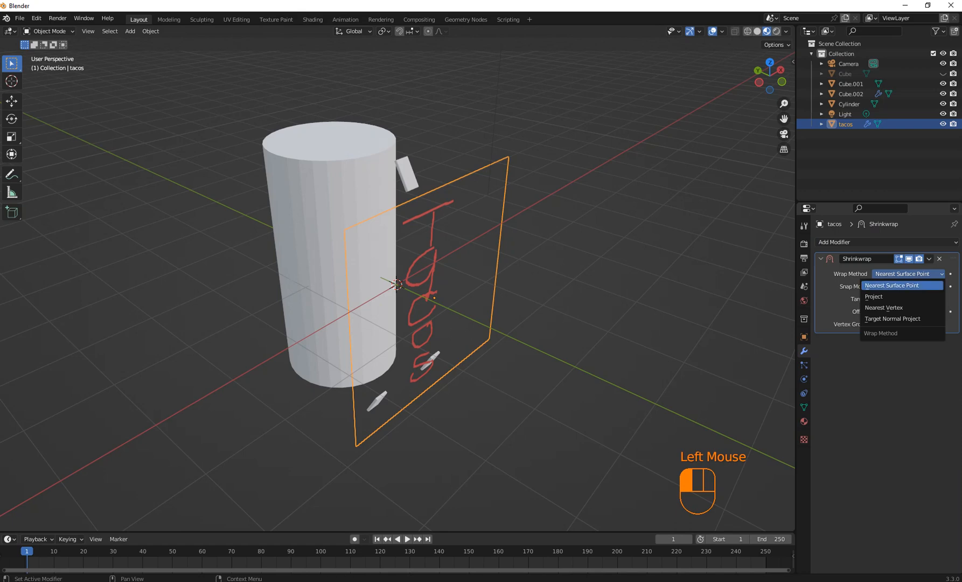
{"action": "left_click", "coordinate": [895, 296]}
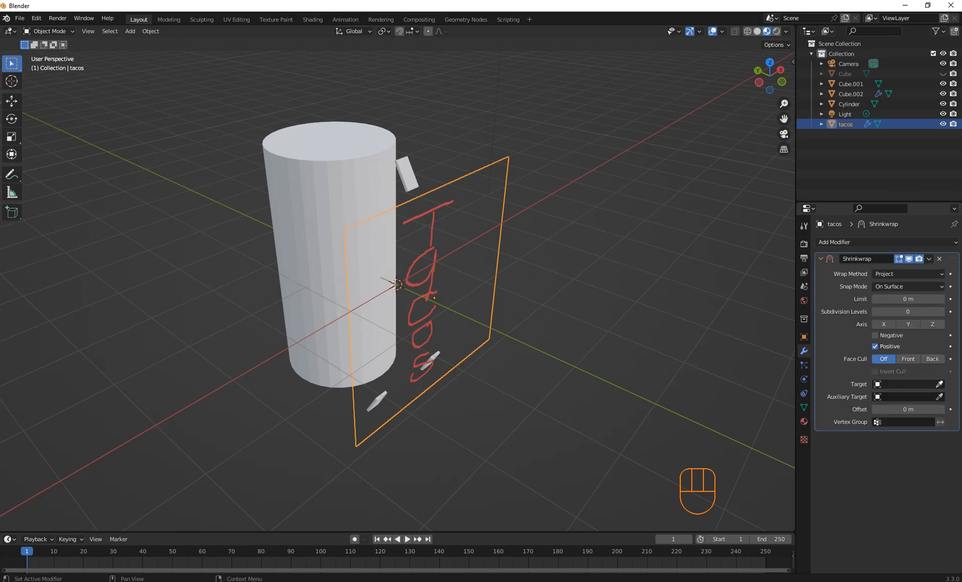
{"action": "left_click", "coordinate": [939, 383]}
{"action": "left_click", "coordinate": [332, 202]}
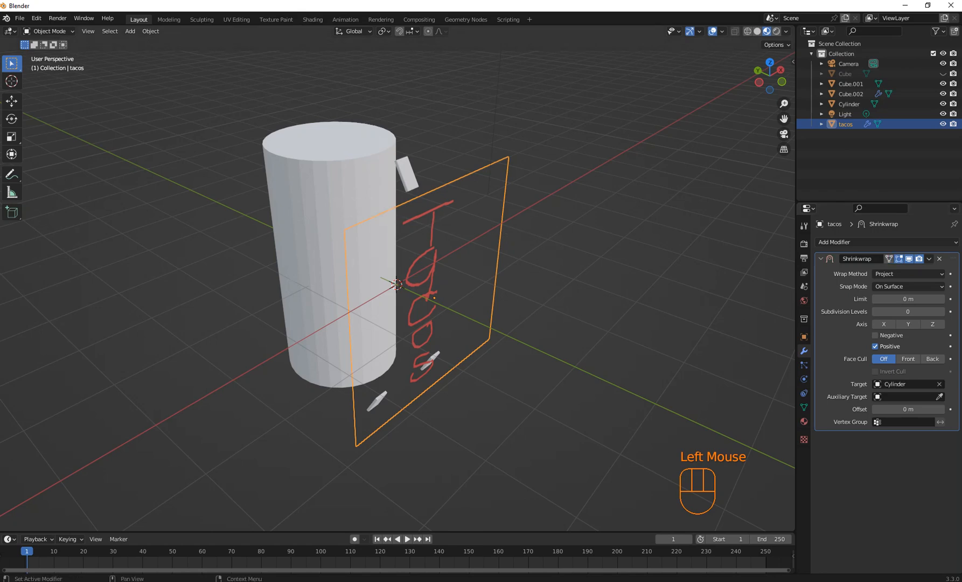
Switch the Shrinkwrap projection direction to Negative only and set the snap mode to Outside
{"action": "left_click", "coordinate": [875, 335]}
{"action": "left_click", "coordinate": [875, 345]}
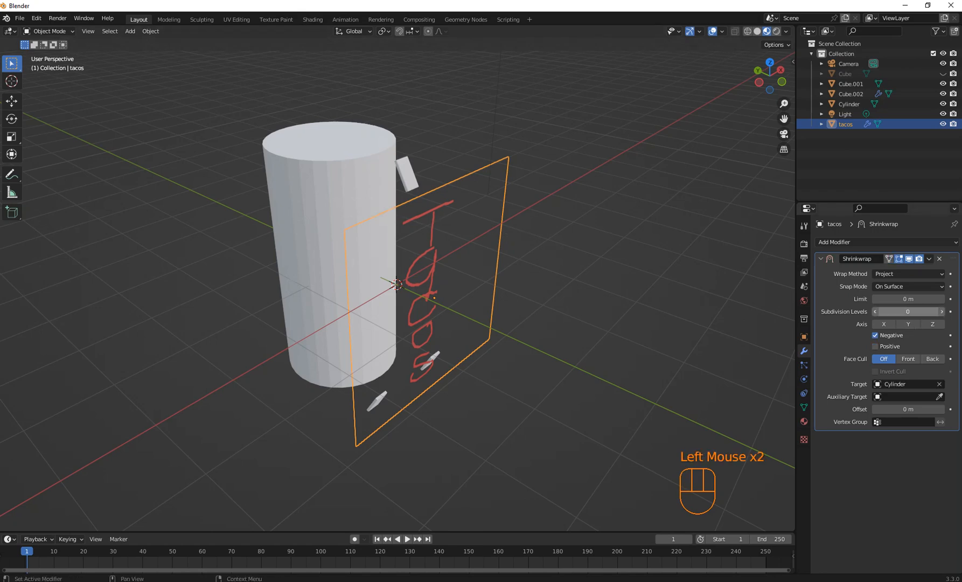
{"action": "left_click", "coordinate": [895, 286]}
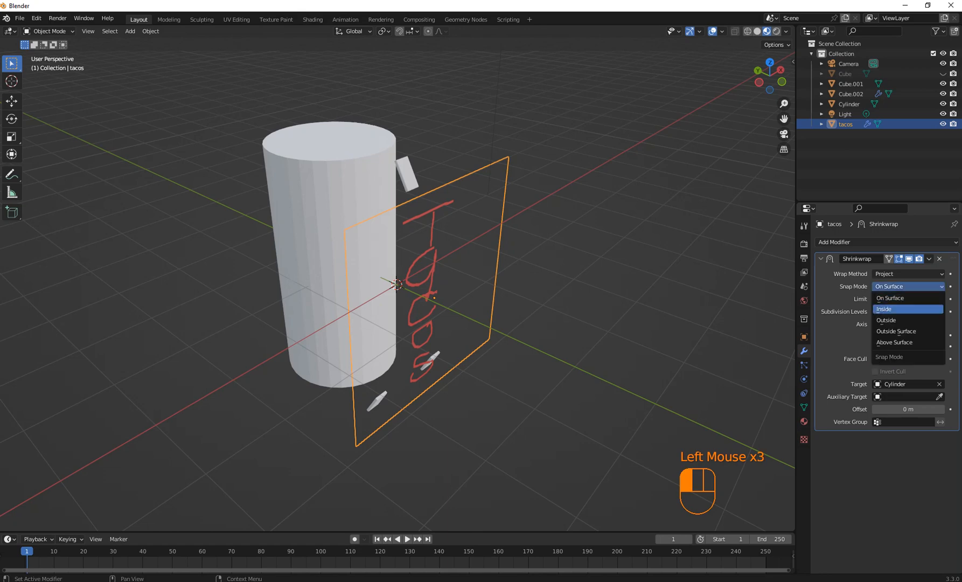
{"action": "left_click", "coordinate": [886, 320]}
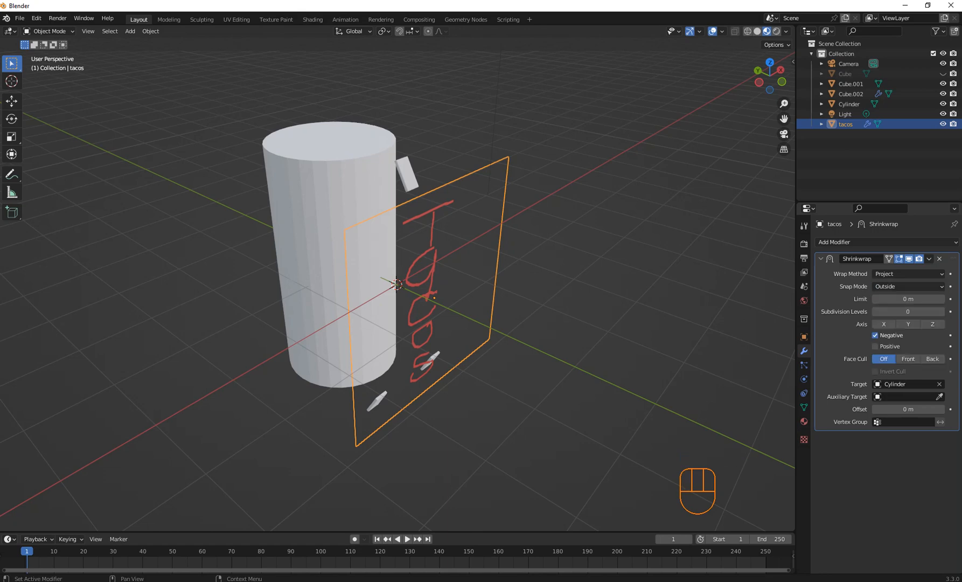
Try Target Normal Project as the Shrinkwrap's wrap method and switch back to Project
{"action": "left_click", "coordinate": [908, 274]}
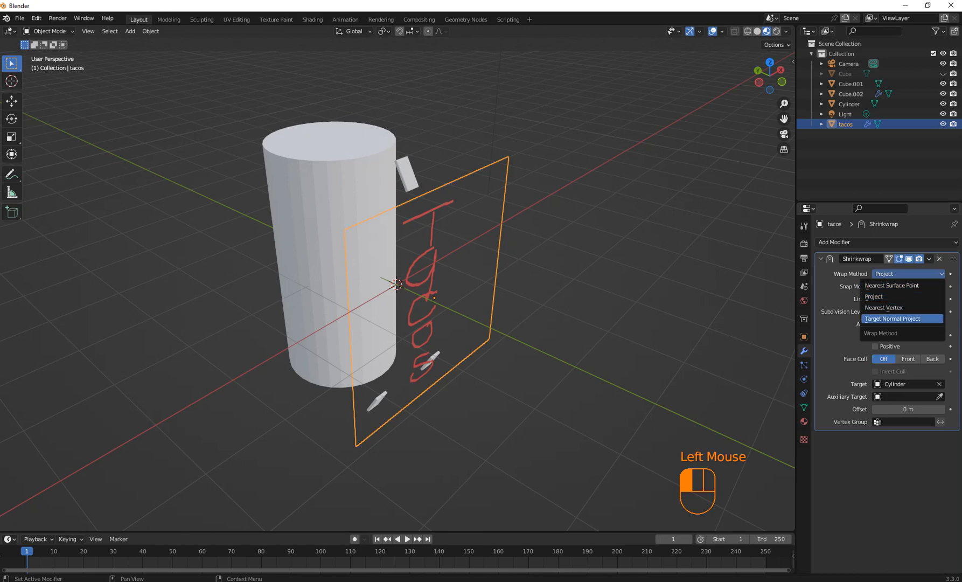
{"action": "left_click", "coordinate": [903, 319]}
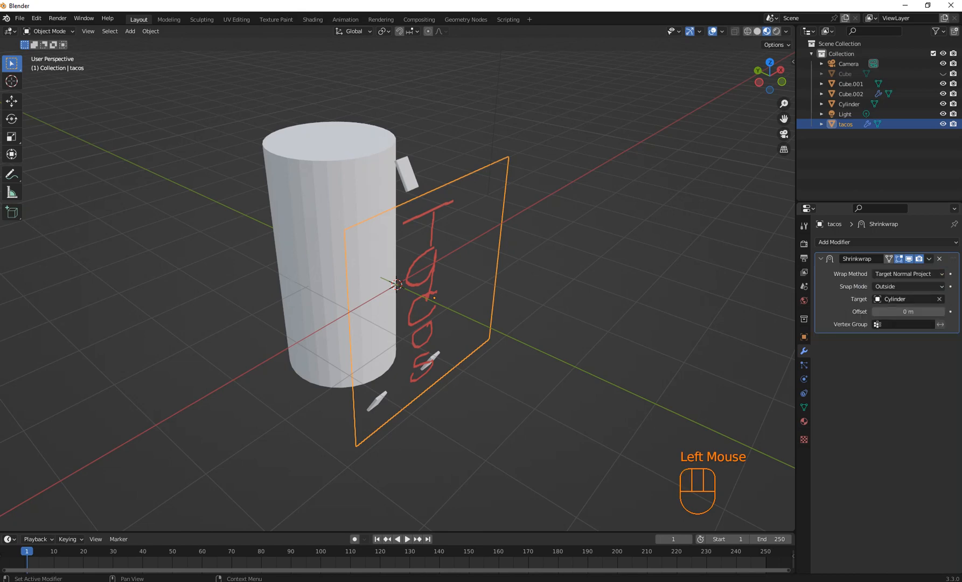
{"action": "left_click", "coordinate": [907, 274]}
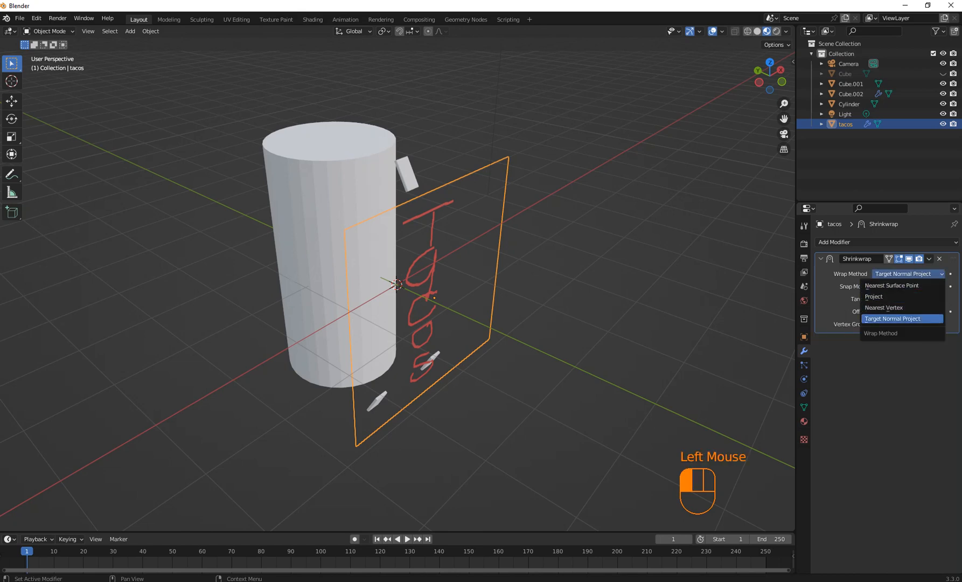
{"action": "left_click", "coordinate": [874, 296]}
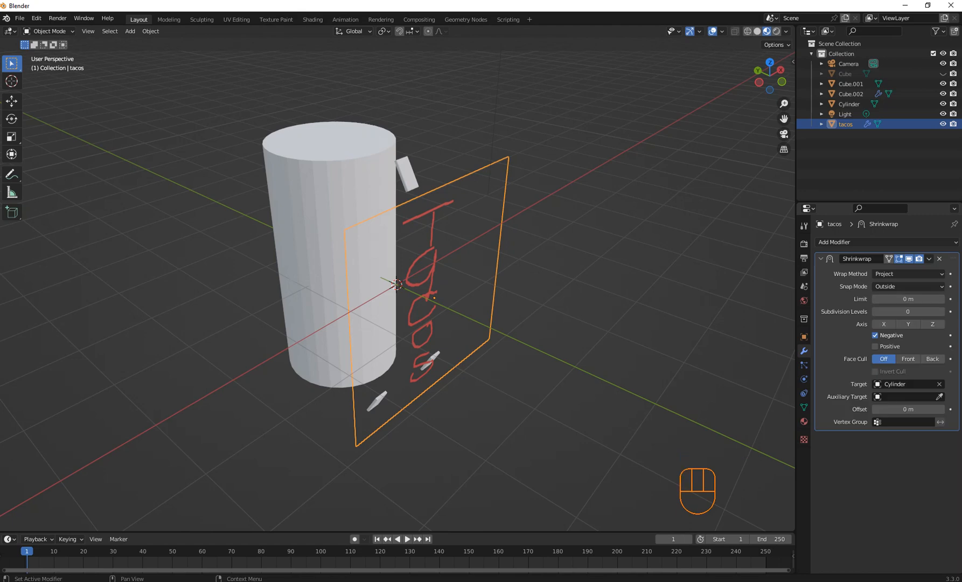
Try the cylinder as the Shrinkwrap's auxiliary target, and clear both the auxiliary and main targets
{"action": "left_click", "coordinate": [939, 397]}
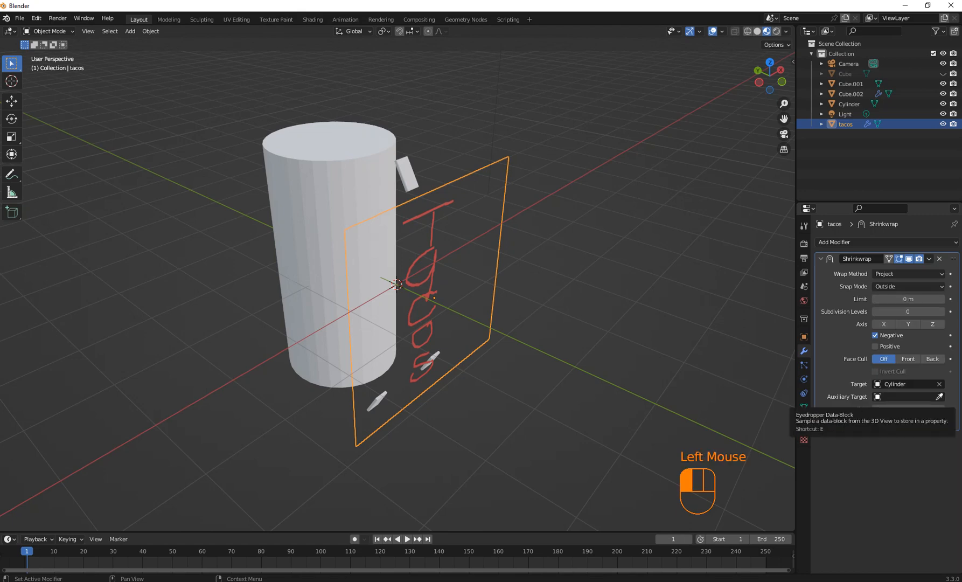
{"action": "left_click", "coordinate": [324, 191]}
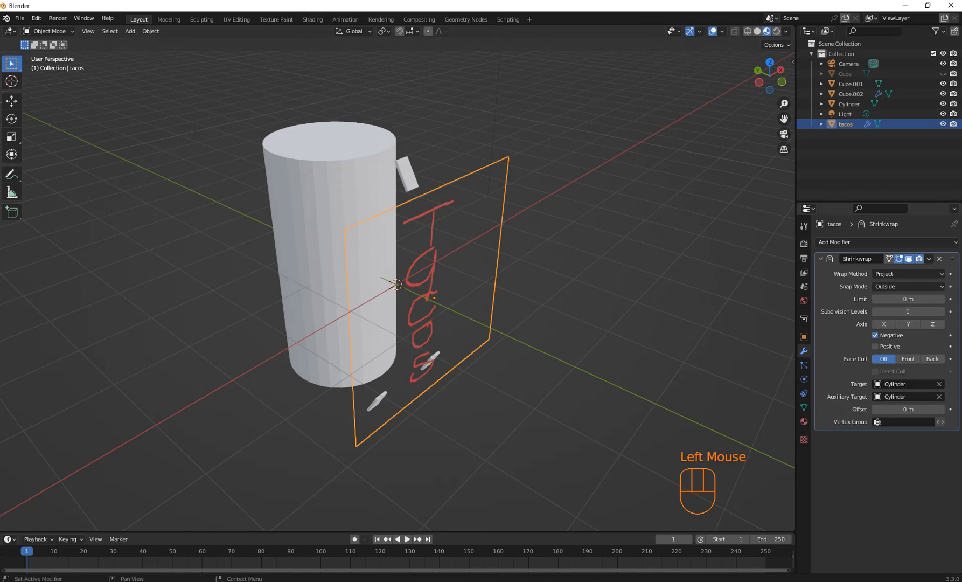
{"action": "left_click", "coordinate": [940, 397]}
{"action": "left_click", "coordinate": [940, 383]}
Try the Front and Back face culling options of the Shrinkwrap and return face culling to Off
{"action": "left_click", "coordinate": [909, 359]}
{"action": "left_click", "coordinate": [932, 359]}
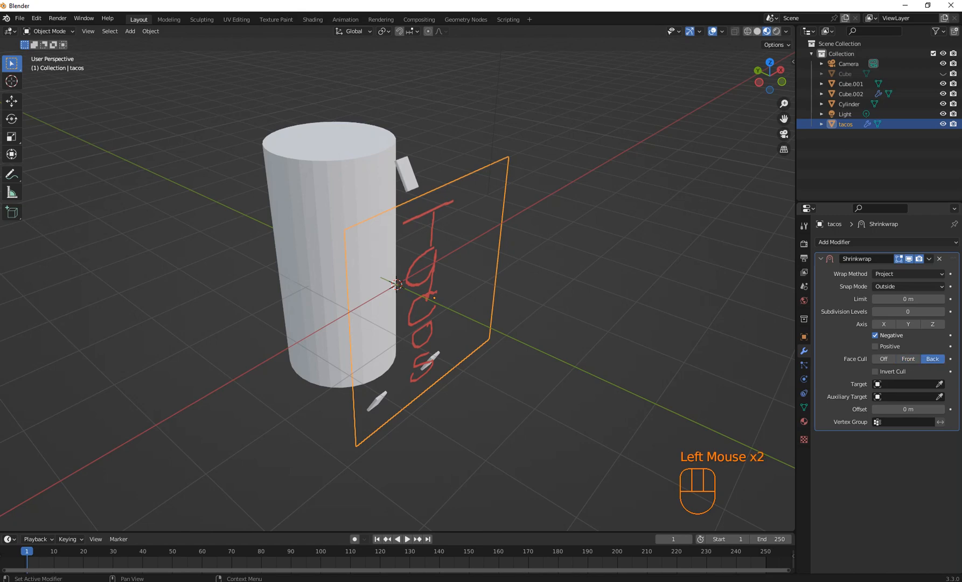
{"action": "left_click", "coordinate": [883, 359]}
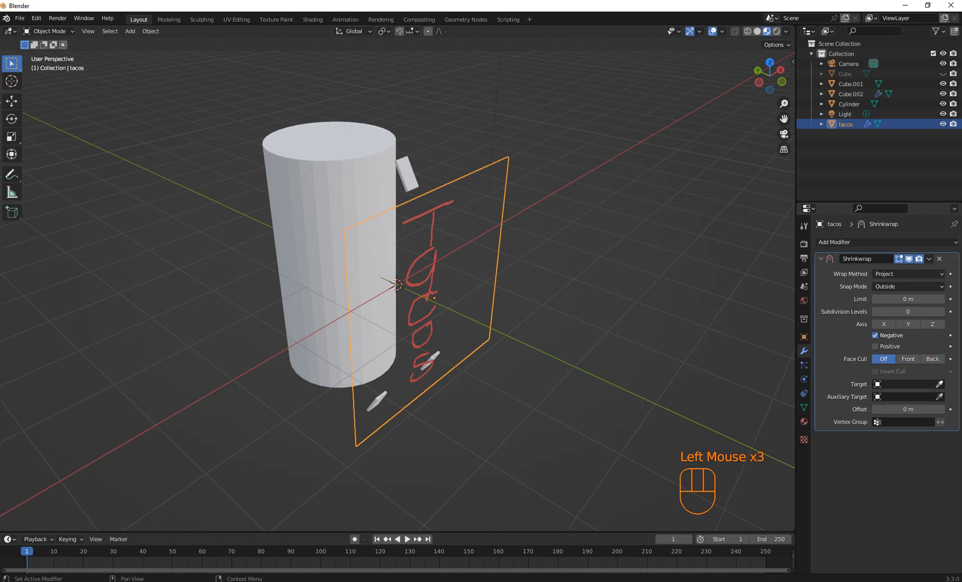
Set the Shrinkwrap's face culling to Front and its projection direction to Positive only
{"action": "left_click", "coordinate": [908, 359]}
{"action": "left_click", "coordinate": [884, 359]}
{"action": "left_click", "coordinate": [909, 358]}
{"action": "left_click", "coordinate": [875, 347]}
{"action": "left_click", "coordinate": [875, 335]}
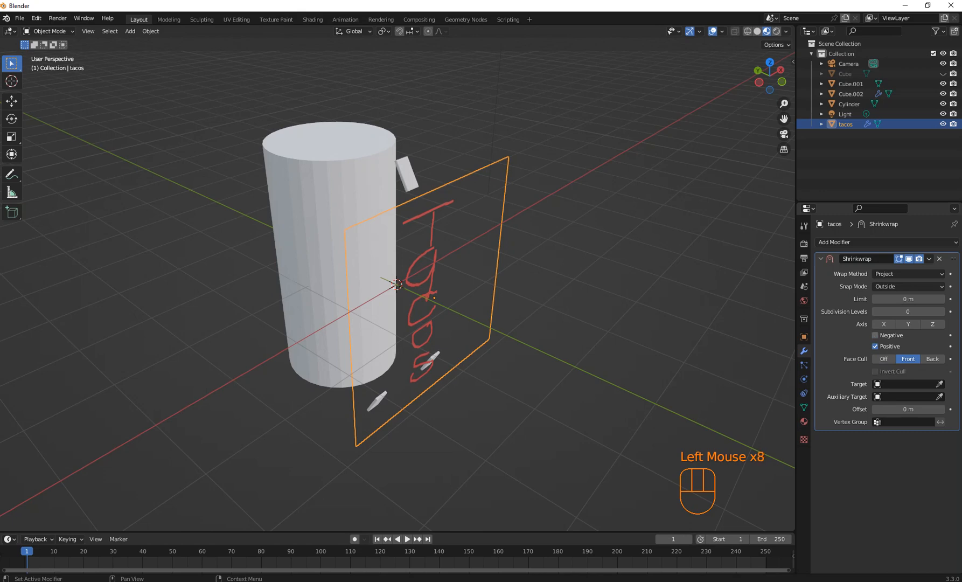
Set the Shrinkwrap's limit to 0.09 m and its offset to 2.3 m
{"action": "left_click", "coordinate": [908, 312]}
{"action": "left_click", "coordinate": [909, 299]}
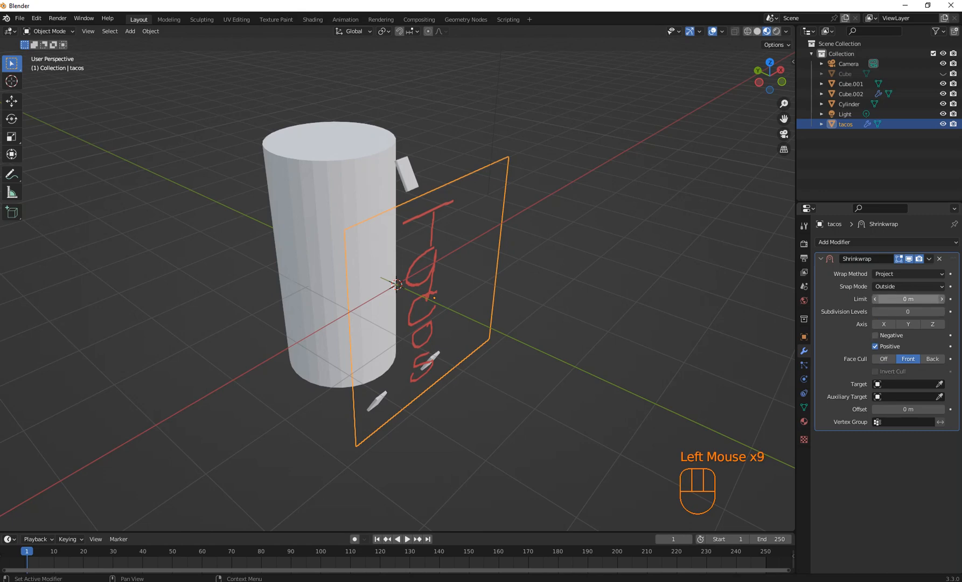
{"action": "left_click", "coordinate": [909, 299]}
{"action": "mouse_move", "coordinate": [908, 299]}
{"action": "left_mouse_down"}
{"action": "mouse_move", "coordinate": [917, 299]}
{"action": "mouse_move", "coordinate": [905, 299]}
{"action": "left_mouse_up"}
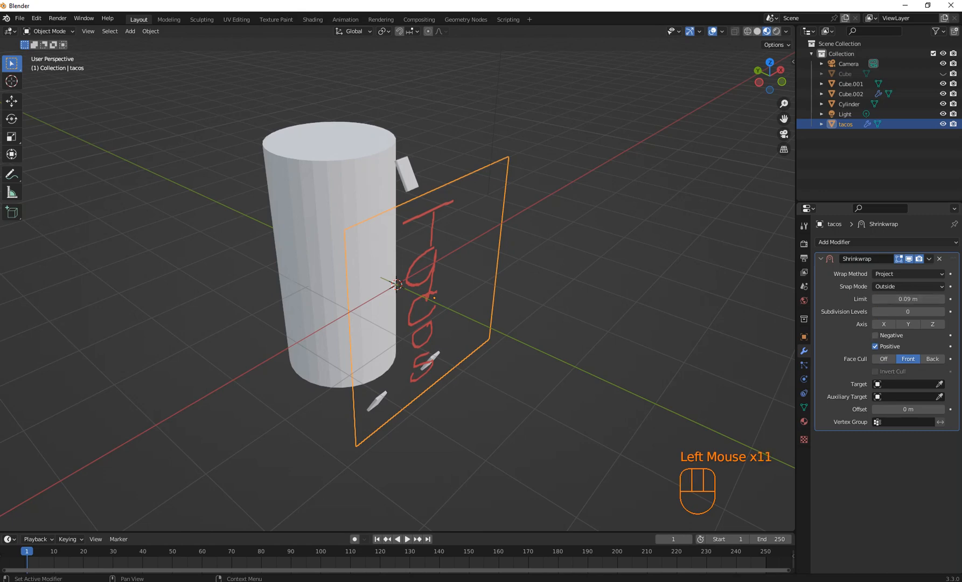
{"action": "left_click_drag", "start_coordinate": [908, 409], "coordinate": [897, 408]}
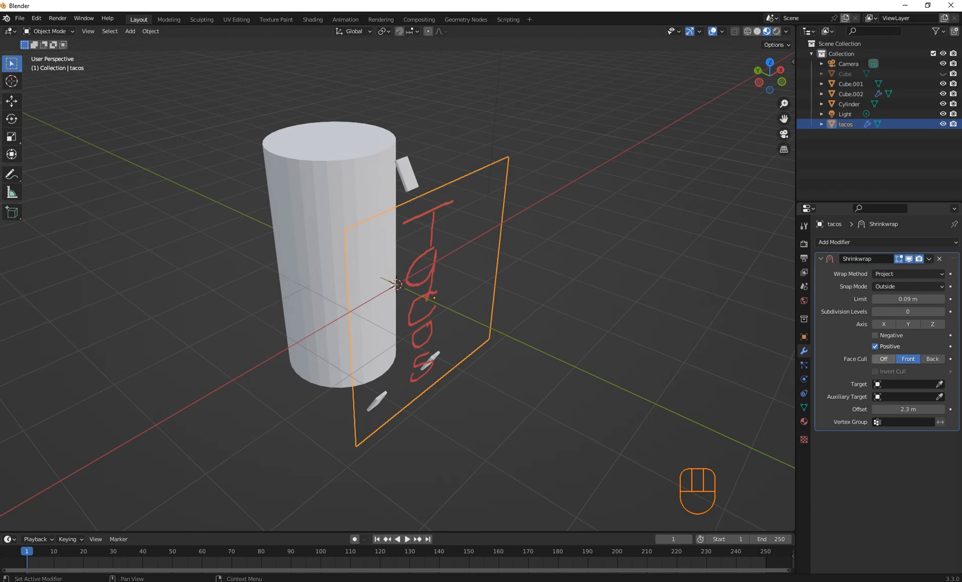
Switch the Shrinkwrap's face culling to Back and its projection direction to Negative only
{"action": "left_click", "coordinate": [883, 359]}
{"action": "left_click", "coordinate": [932, 359]}
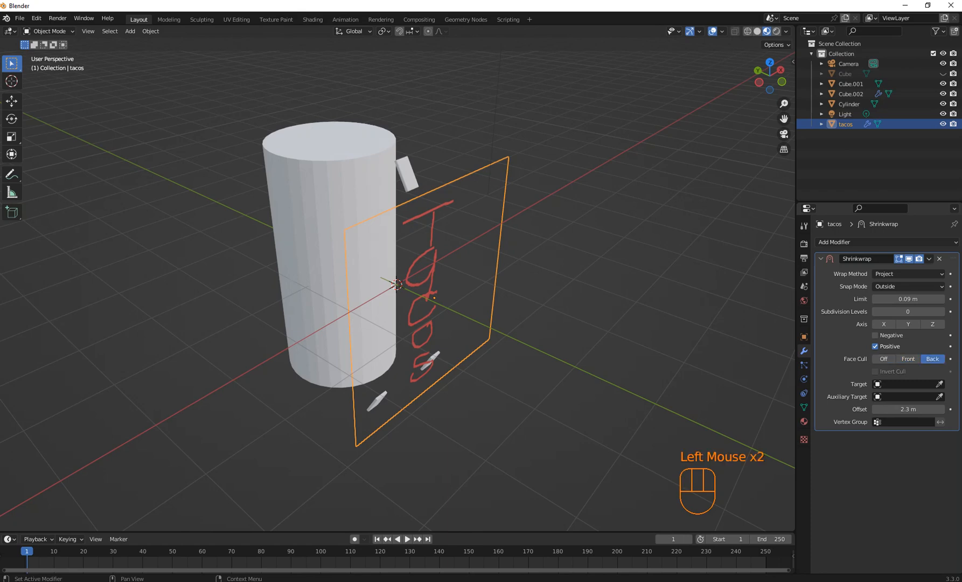
{"action": "left_click", "coordinate": [875, 335]}
Set the Shrinkwrap's subdivision levels to 6
{"action": "left_click", "coordinate": [908, 311]}
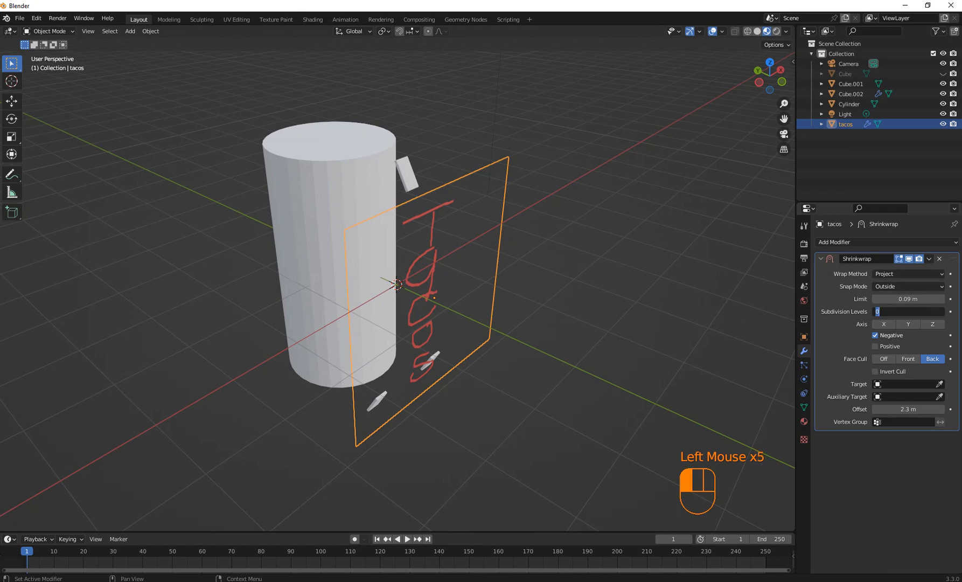
{"action": "key", "text": "Return"}
{"action": "left_click", "coordinate": [909, 312]}
{"action": "type", "text": "3"}
{"action": "key", "text": "Return"}
{"action": "left_click", "coordinate": [908, 311]}
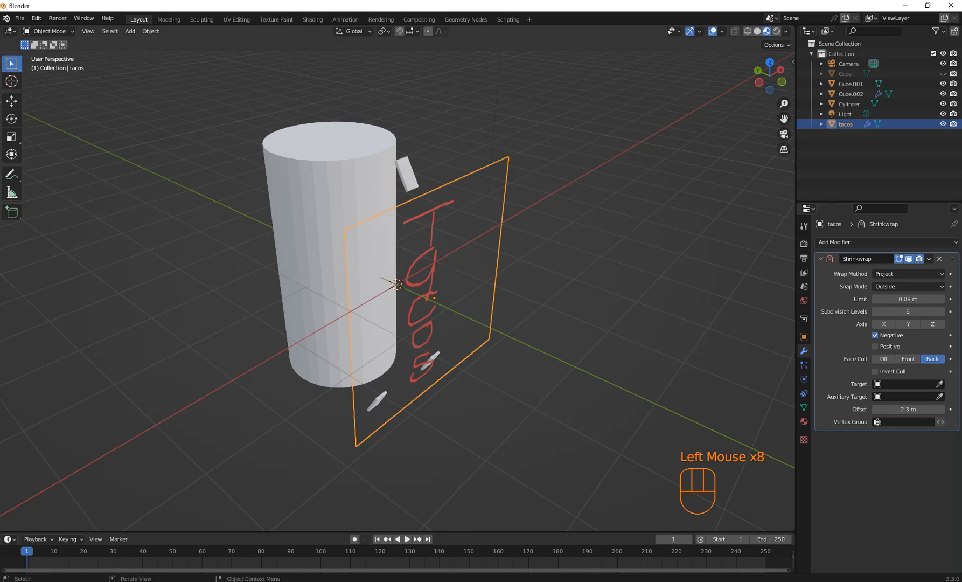
Subdivide the tacos plane's mesh three times in Edit Mode and return to Object Mode
{"action": "key", "text": "Tab"}
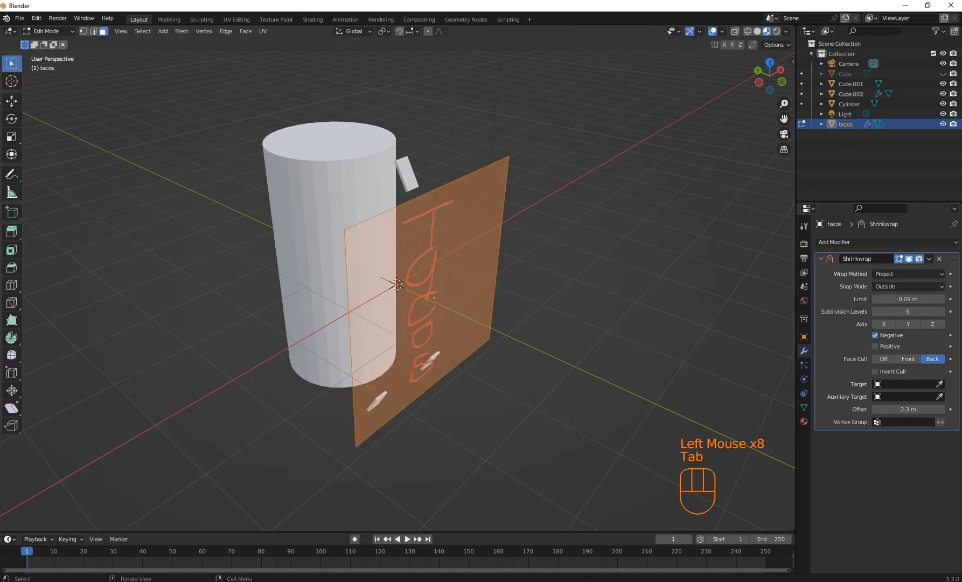
{"action": "right_click", "coordinate": [431, 264]}
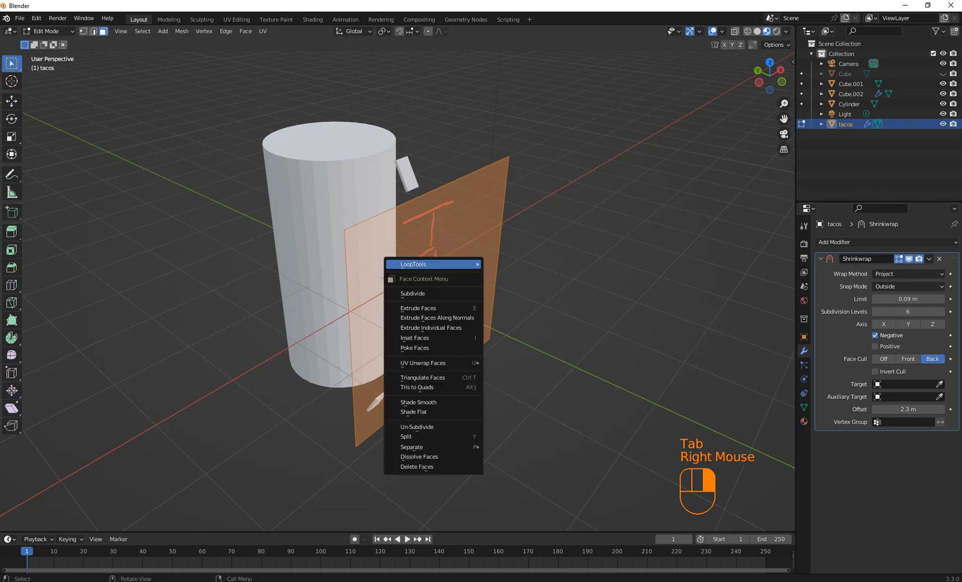
{"action": "left_click", "coordinate": [431, 293]}
{"action": "right_click", "coordinate": [423, 266]}
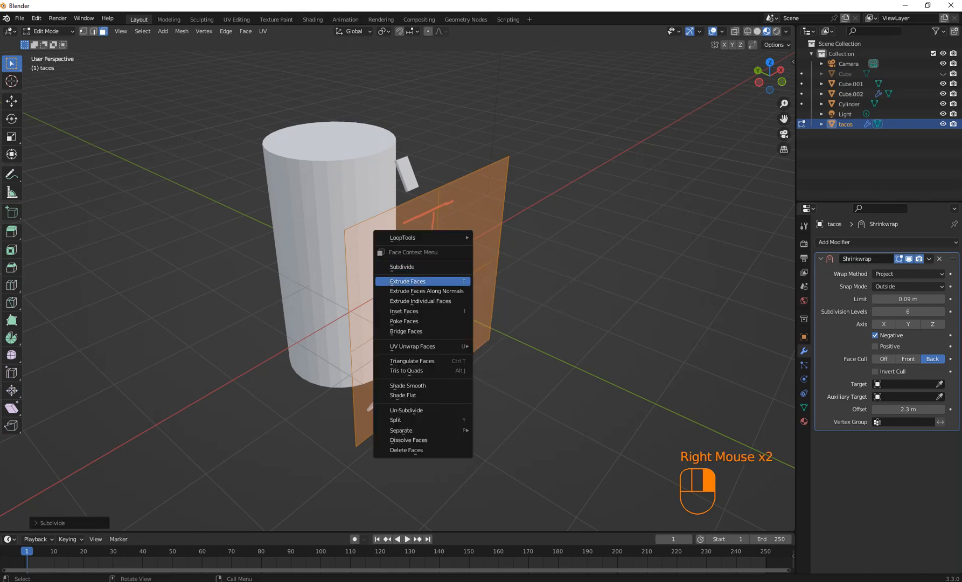
{"action": "left_click", "coordinate": [423, 267]}
{"action": "right_click", "coordinate": [415, 262]}
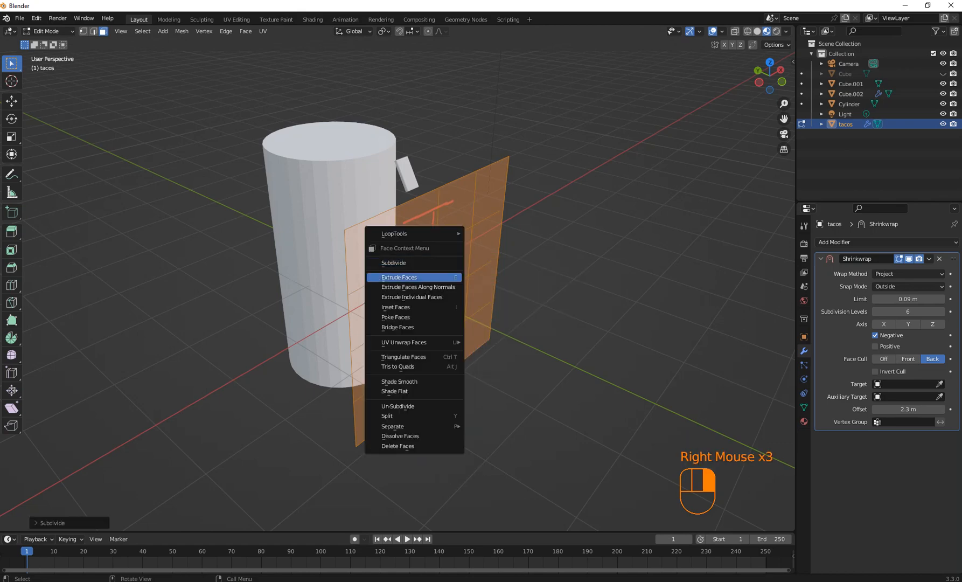
{"action": "left_click", "coordinate": [409, 262]}
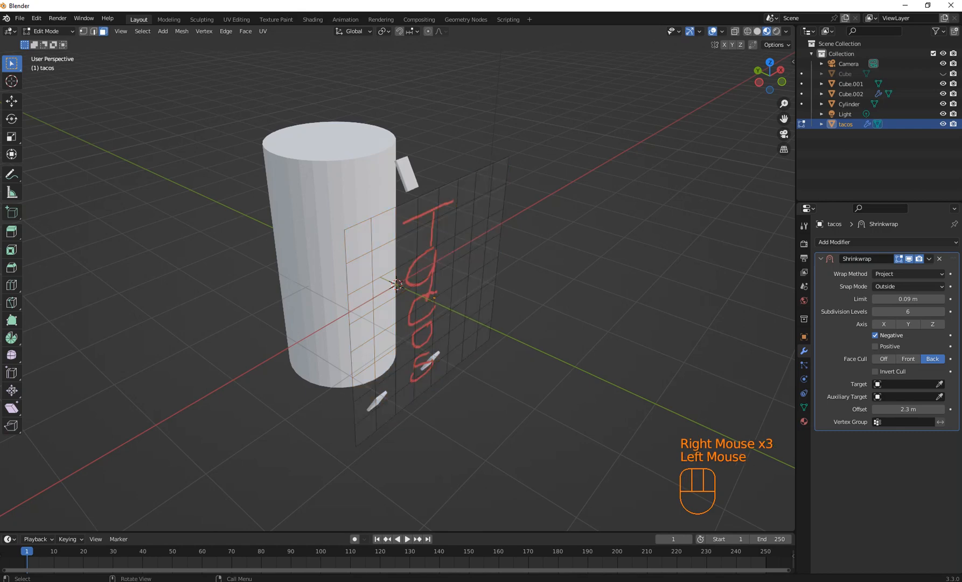
{"action": "key", "text": "Tab"}
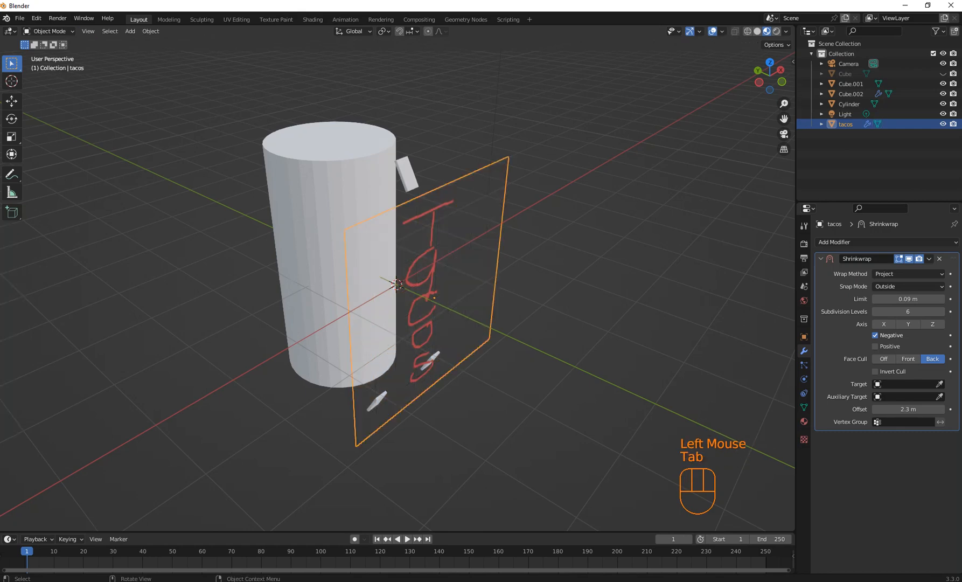
Reset the Shrinkwrap's limit to 0 m and remove the modifier from the tacos plane
{"action": "mouse_move", "coordinate": [908, 299]}
{"action": "left_mouse_down"}
{"action": "mouse_move", "coordinate": [919, 299]}
{"action": "mouse_move", "coordinate": [900, 298]}
{"action": "left_mouse_up"}
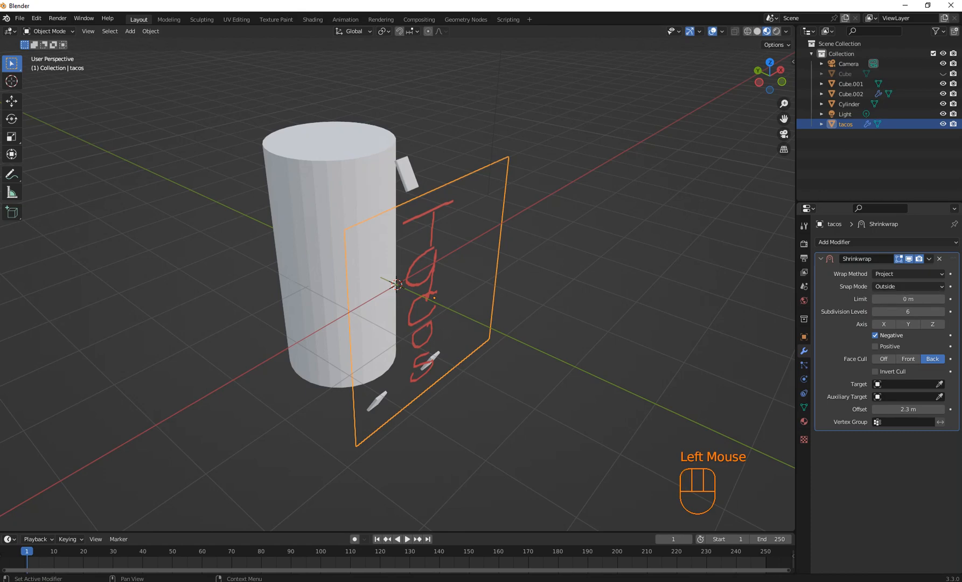
{"action": "left_click", "coordinate": [885, 274]}
{"action": "left_click", "coordinate": [939, 259]}
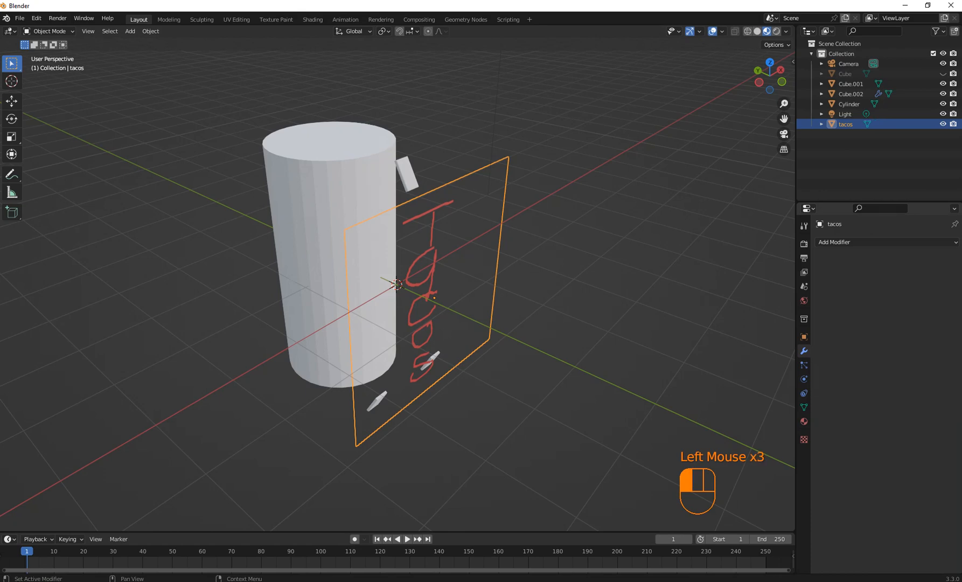
Add a new Shrinkwrap modifier to the tacos plane, targeting the cylinder with an offset of 0.03 m
{"action": "left_click", "coordinate": [886, 242]}
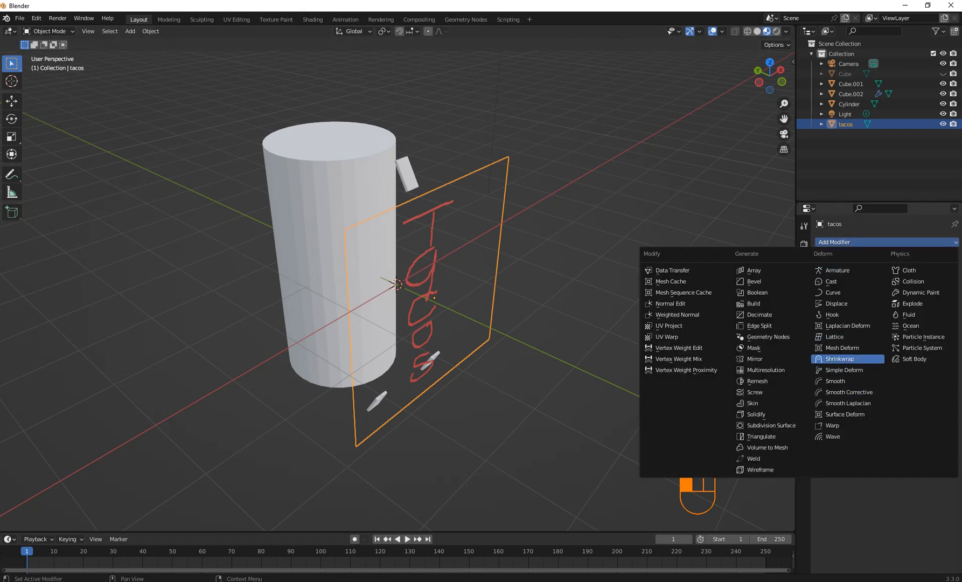
{"action": "left_click", "coordinate": [843, 359]}
{"action": "left_click", "coordinate": [940, 299]}
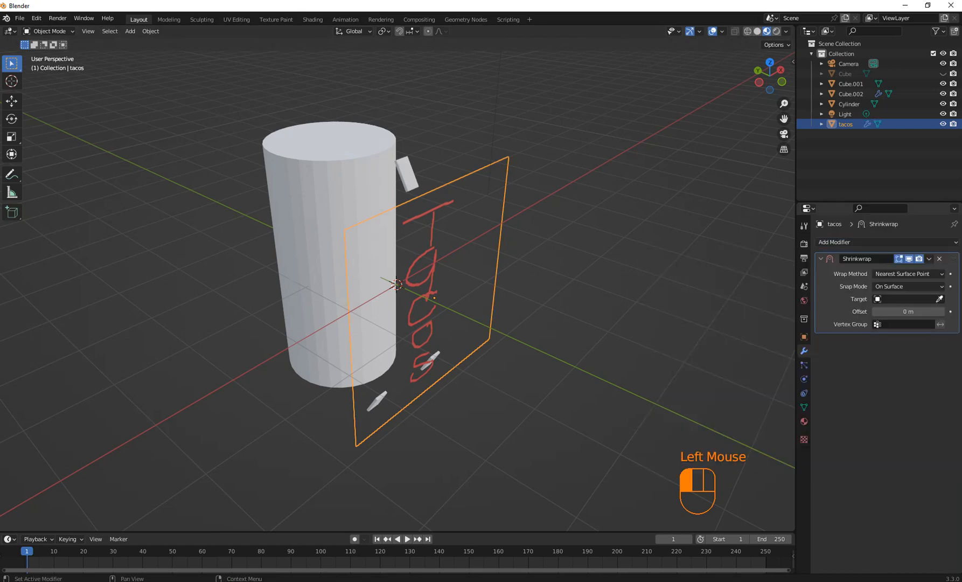
{"action": "left_click", "coordinate": [323, 161]}
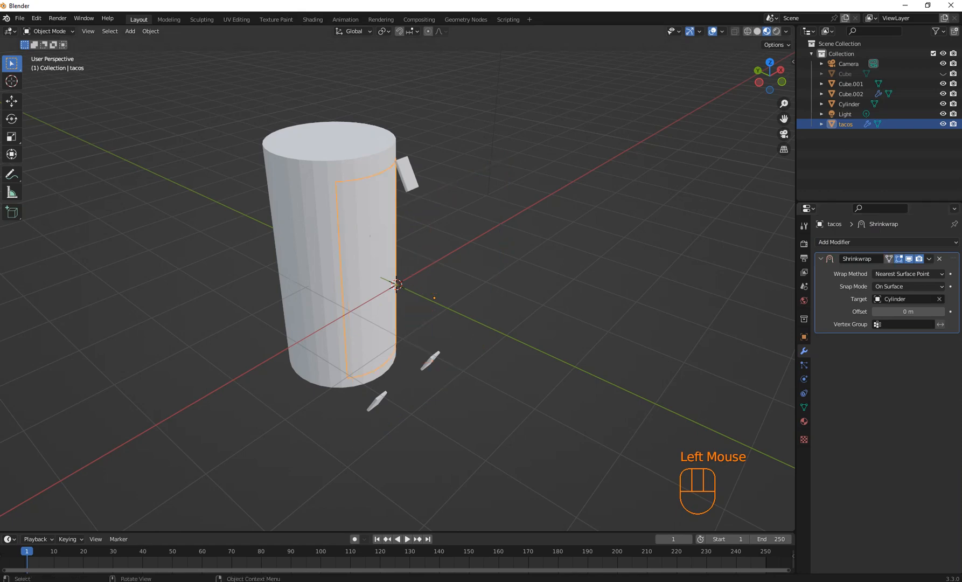
{"action": "mouse_move", "coordinate": [908, 311]}
{"action": "left_mouse_down"}
{"action": "mouse_move", "coordinate": [931, 311]}
{"action": "mouse_move", "coordinate": [897, 312]}
{"action": "mouse_move", "coordinate": [914, 311]}
{"action": "left_mouse_up"}
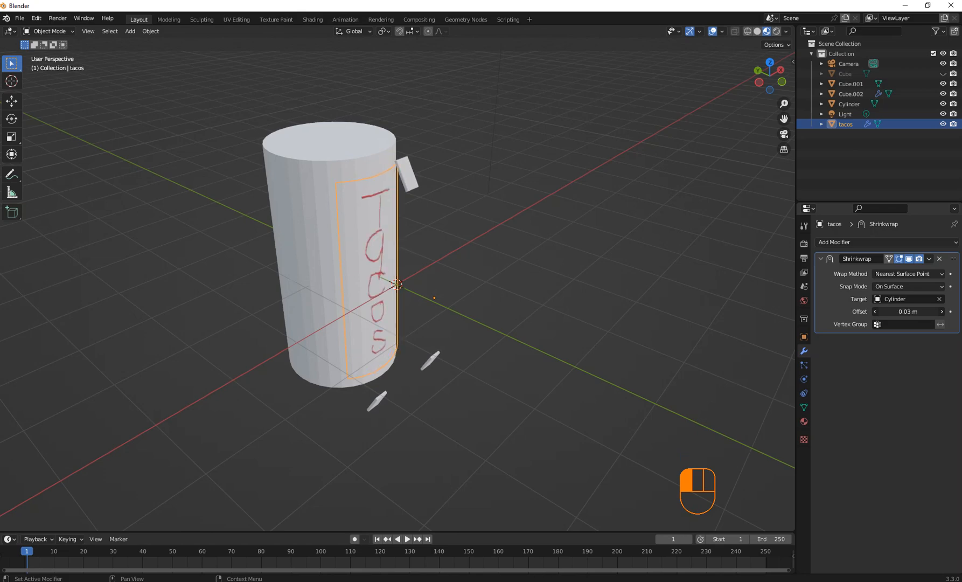
{"action": "middle_click_drag", "start_coordinate": [539, 312], "coordinate": [464, 288]}
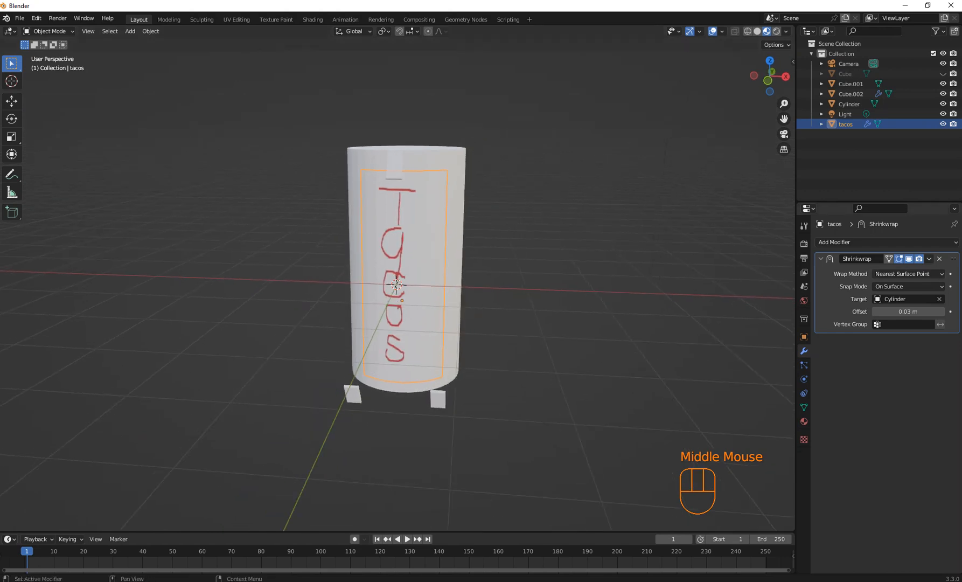
Change the Shrinkwrap's wrap method to Project with the Negative direction only, and inspect the image on the cylinder
{"action": "left_click", "coordinate": [908, 274]}
{"action": "left_click", "coordinate": [903, 297]}
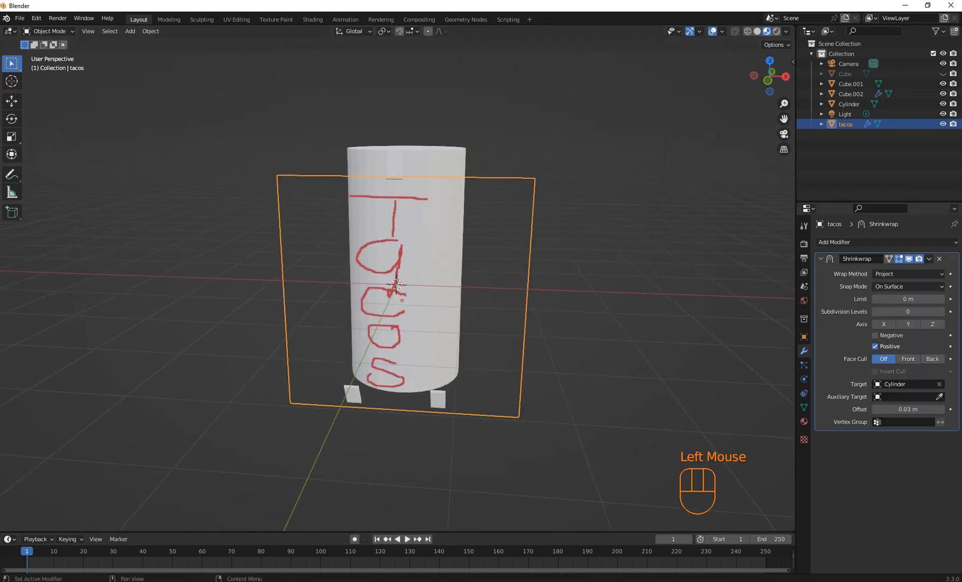
{"action": "middle_click_drag", "start_coordinate": [399, 280], "coordinate": [464, 278]}
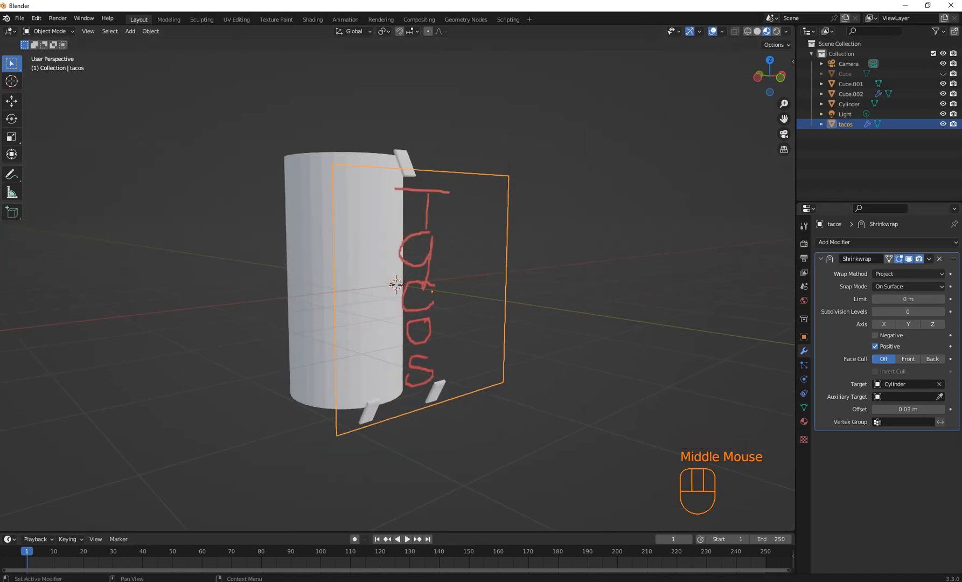
{"action": "left_click", "coordinate": [875, 335]}
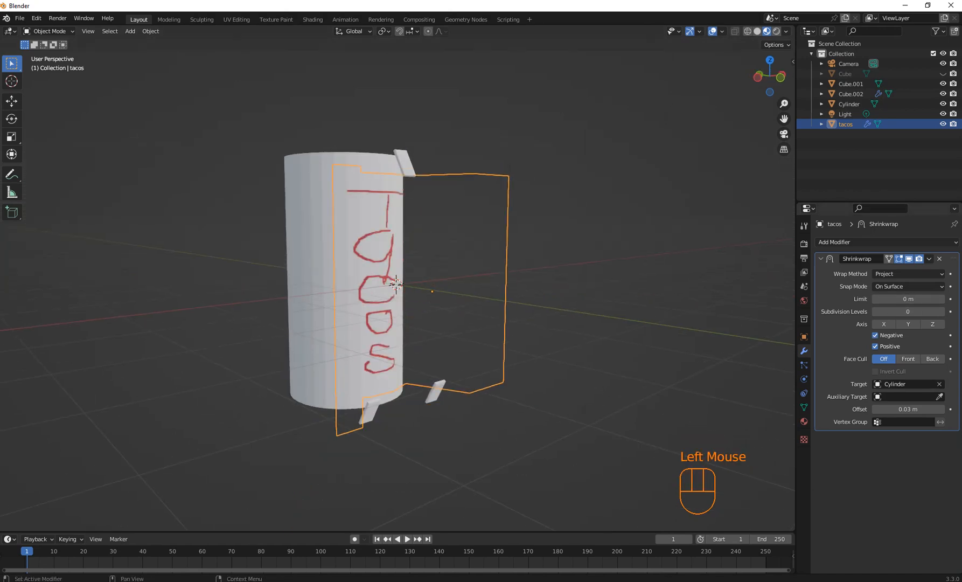
{"action": "left_click", "coordinate": [875, 346]}
{"action": "middle_click_drag", "start_coordinate": [398, 280], "coordinate": [560, 297]}
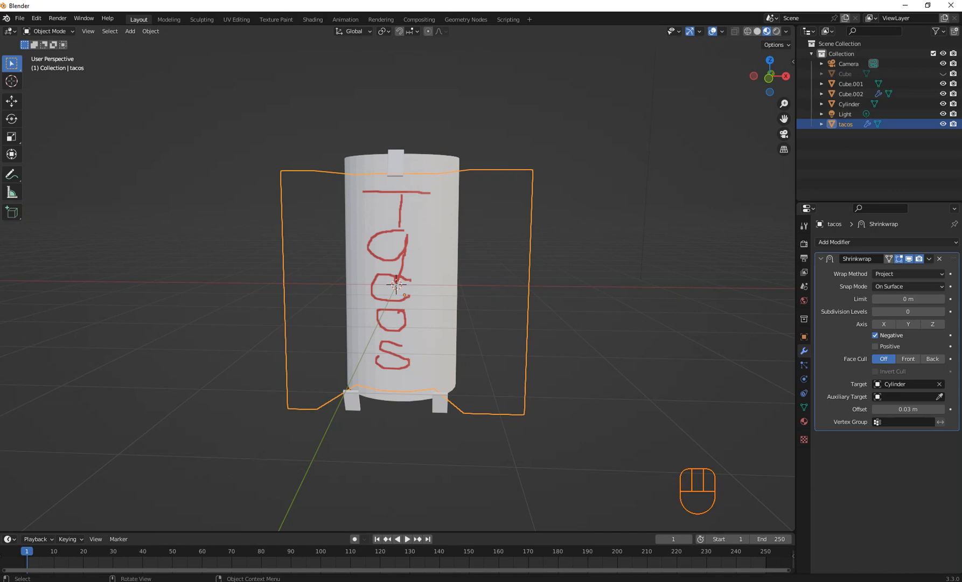
{"action": "middle_click_drag", "start_coordinate": [396, 284], "coordinate": [479, 286]}
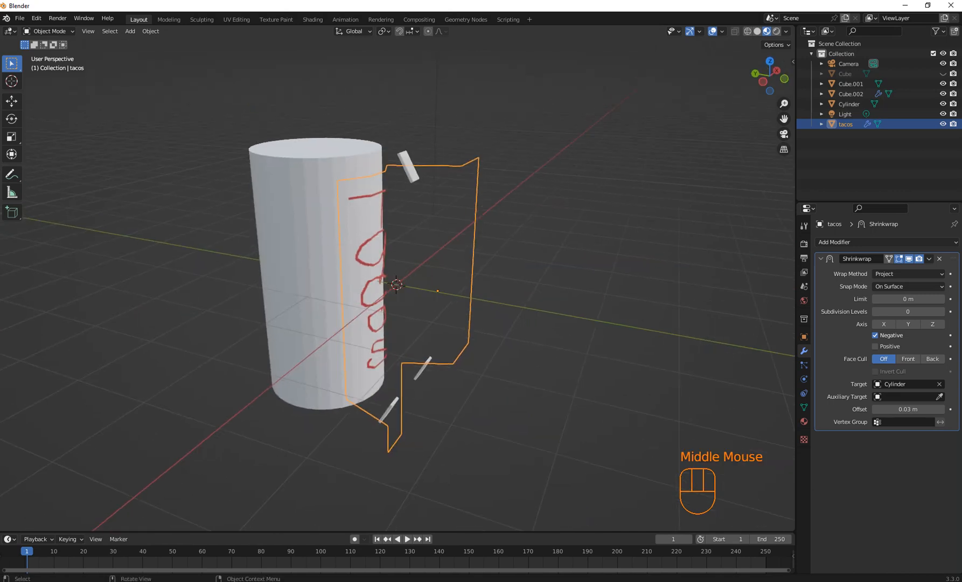